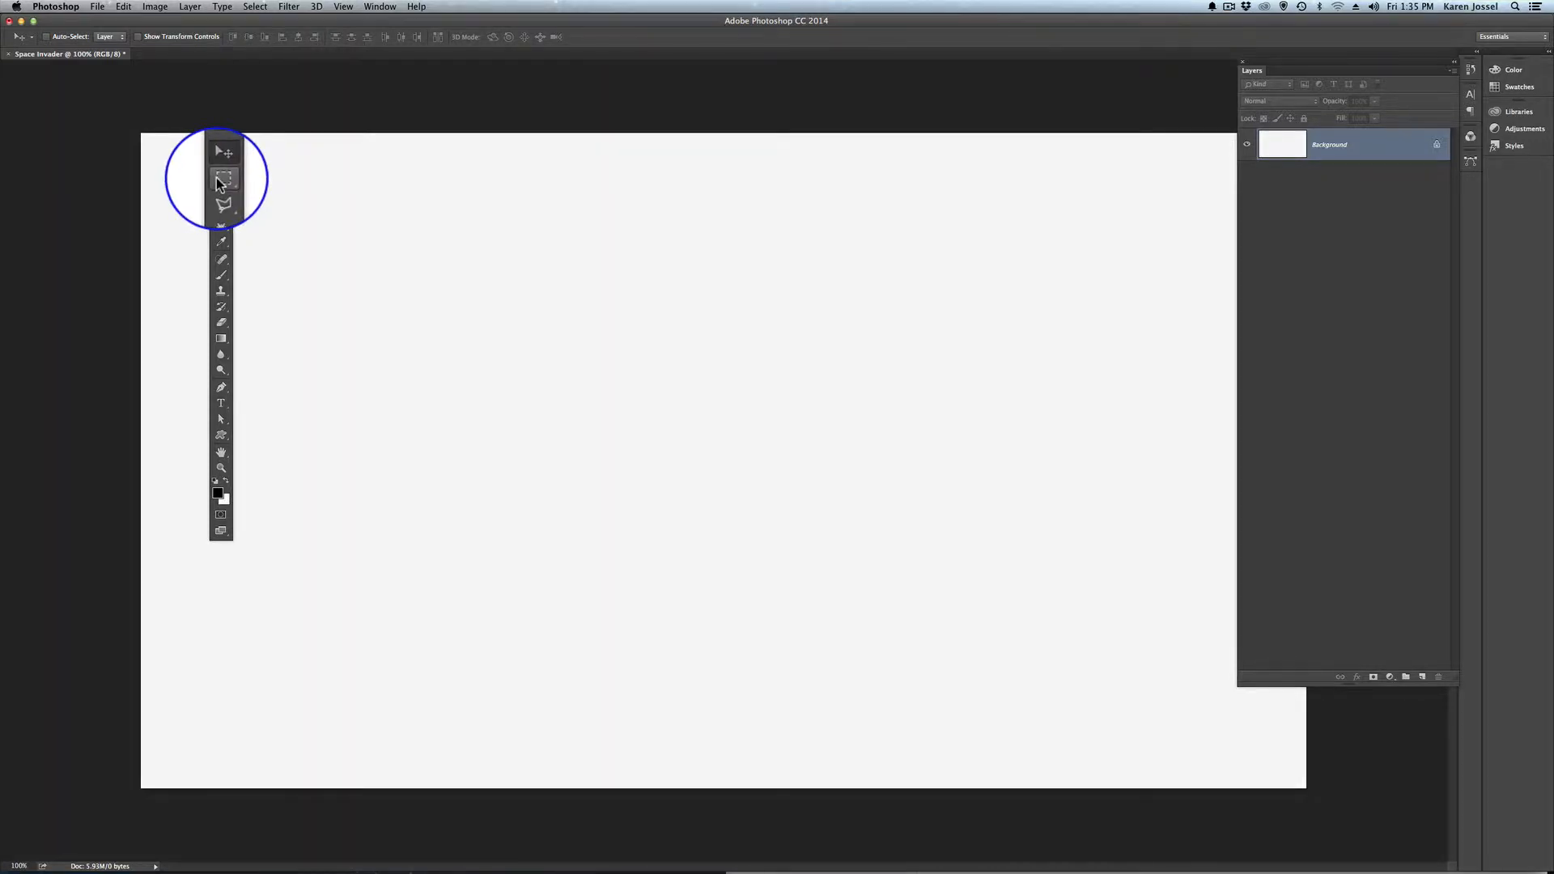
Step: Draw a small horizontal rectangular marquee selection in the upper-left area of the canvas
{"action": "left_click", "coordinate": [220, 179]}
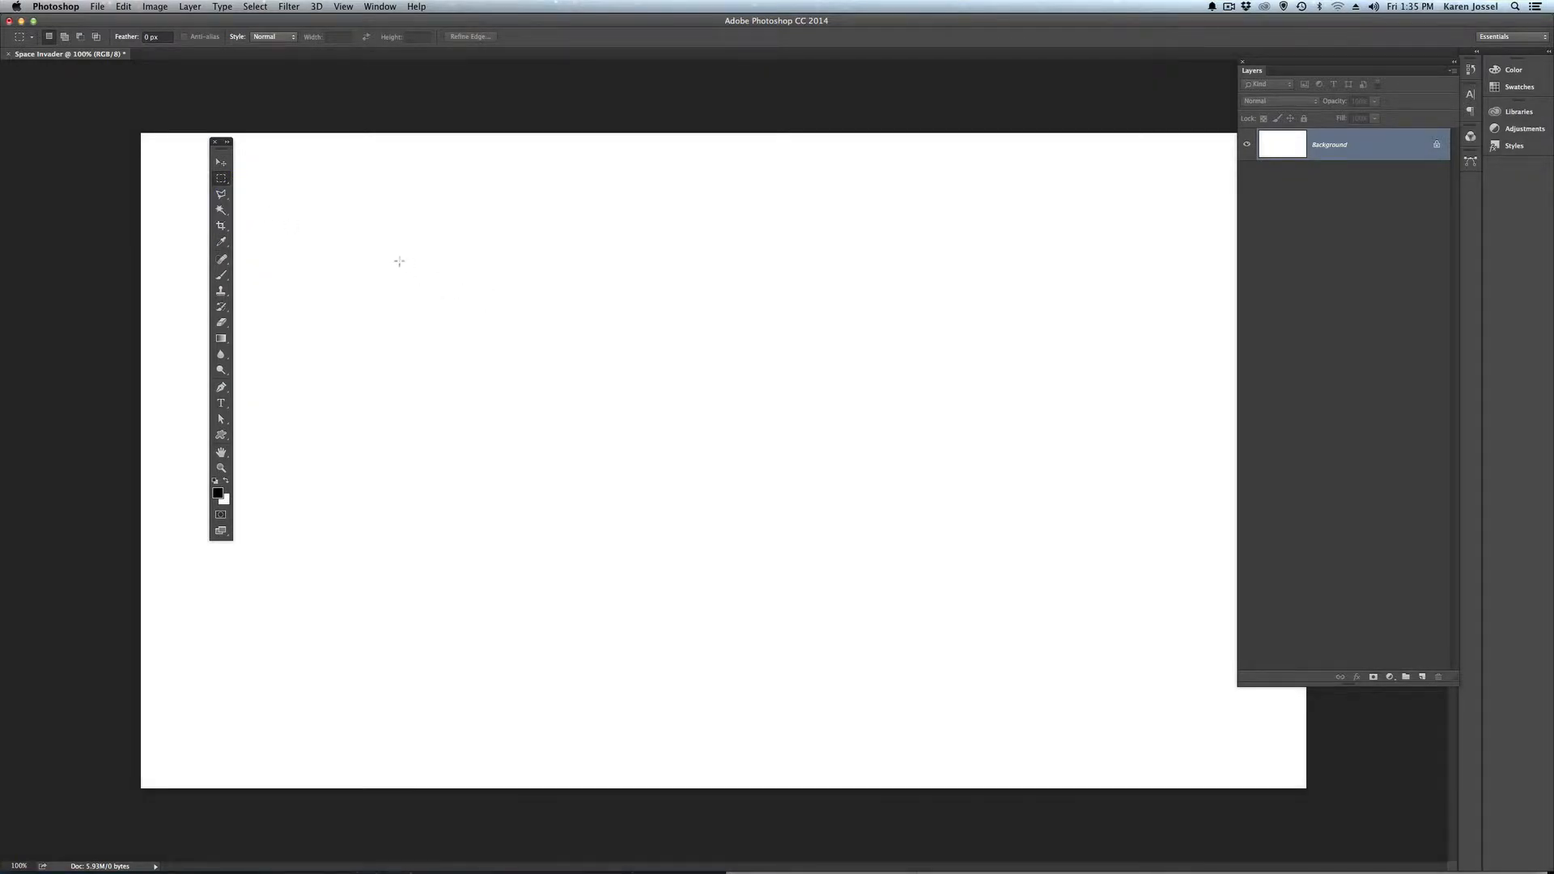
{"action": "left_click_drag", "start_coordinate": [400, 282], "coordinate": [461, 288]}
{"action": "left_click", "coordinate": [1391, 720]}
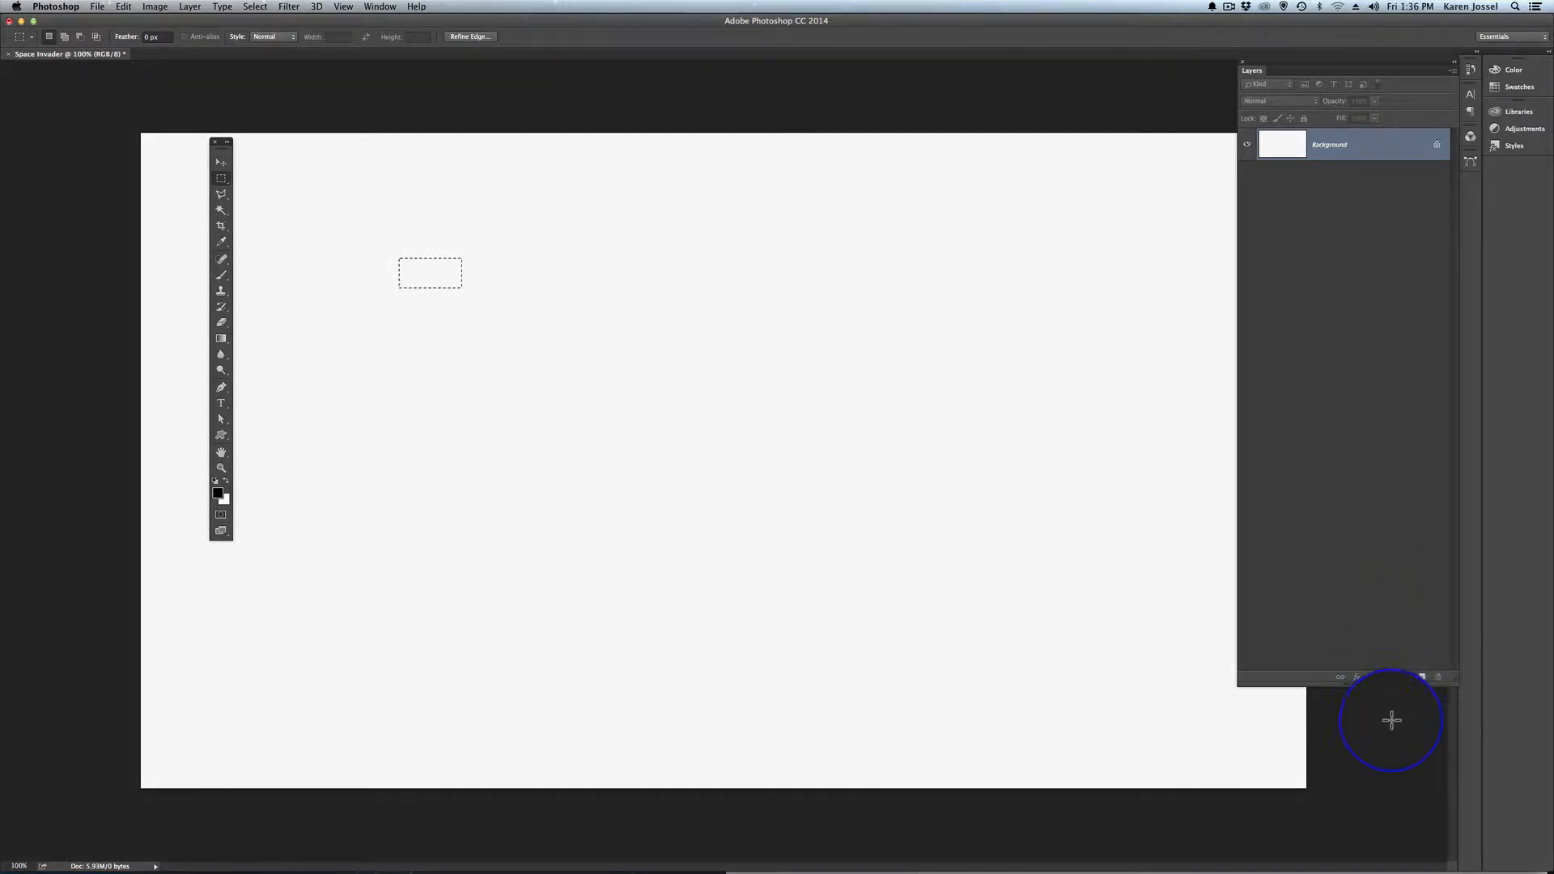
Step: Create a new layer above the background and name it "red"
{"action": "left_click", "coordinate": [1422, 677]}
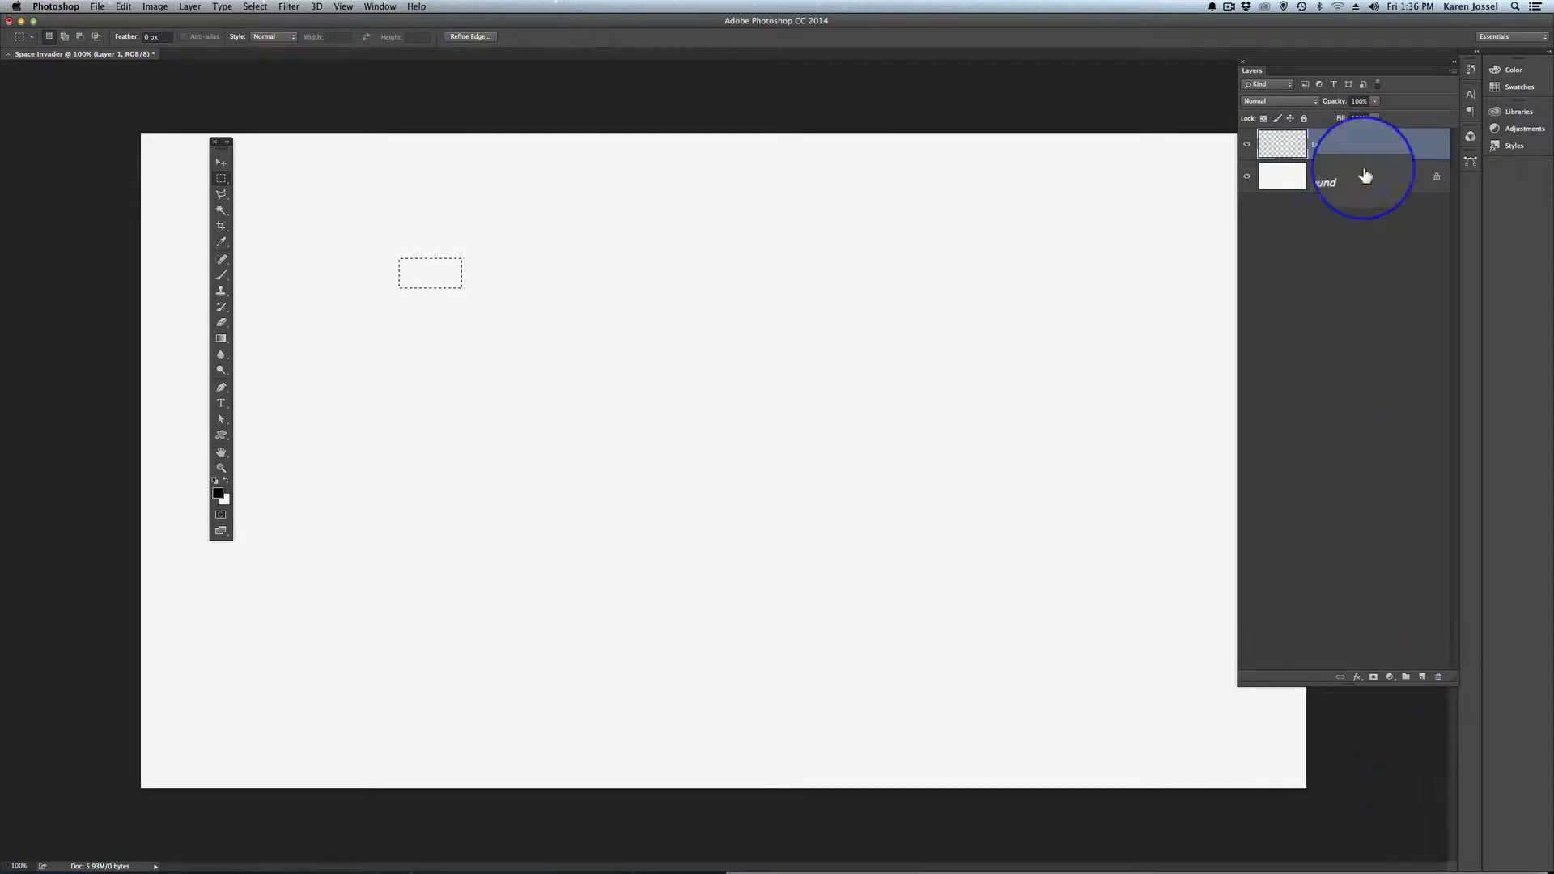
{"action": "double_click", "coordinate": [1323, 144]}
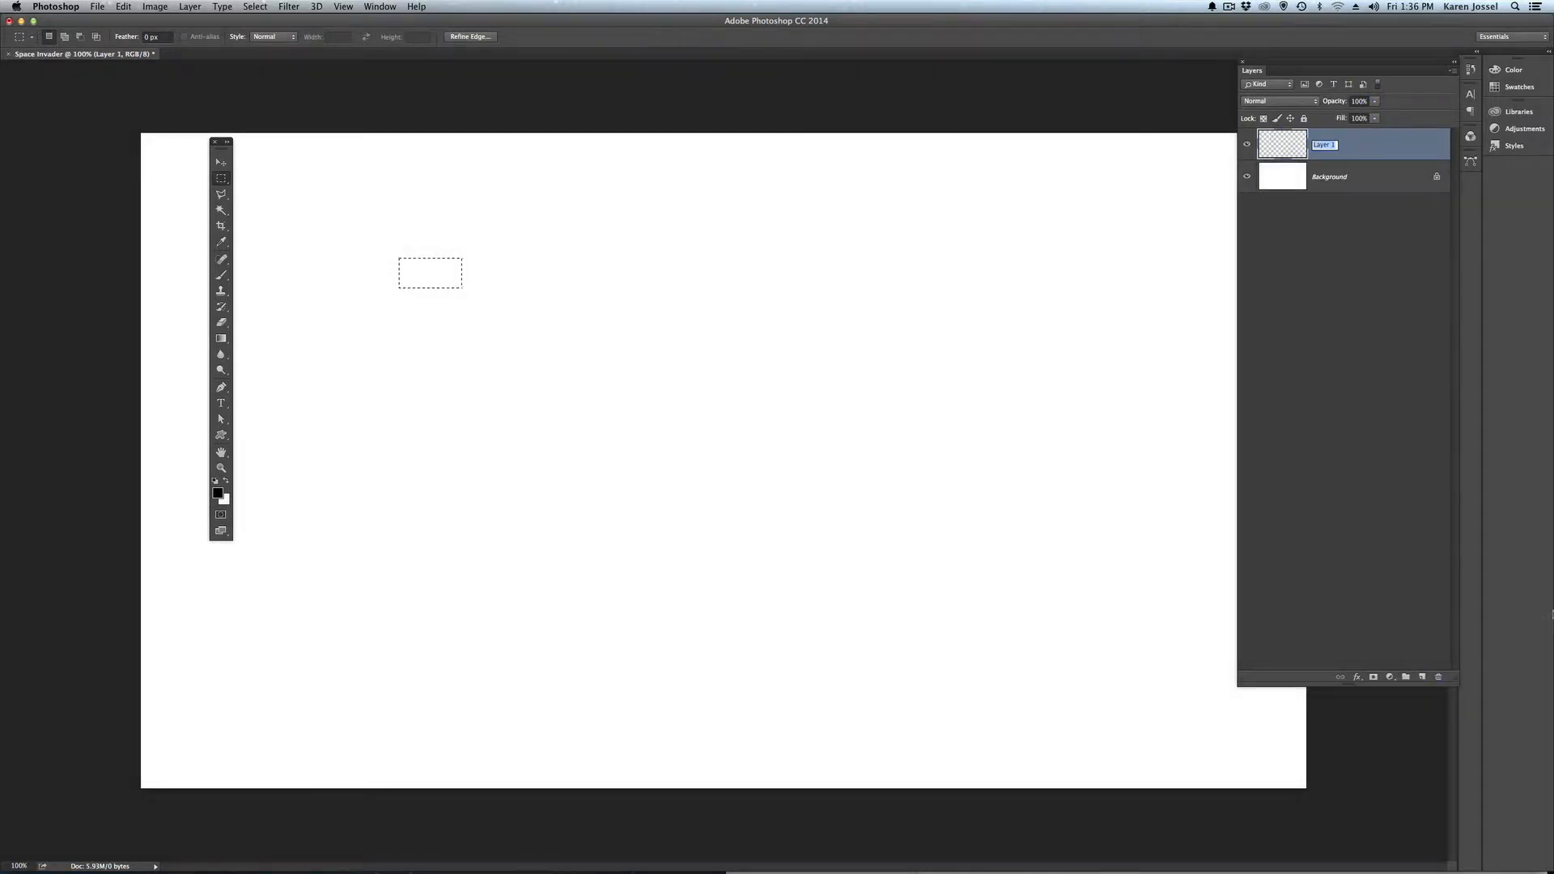
{"action": "type", "text": "red"}
{"action": "key", "text": "Return"}
Step: Set the foreground colour to a bright medium blue
{"action": "left_click", "coordinate": [218, 493]}
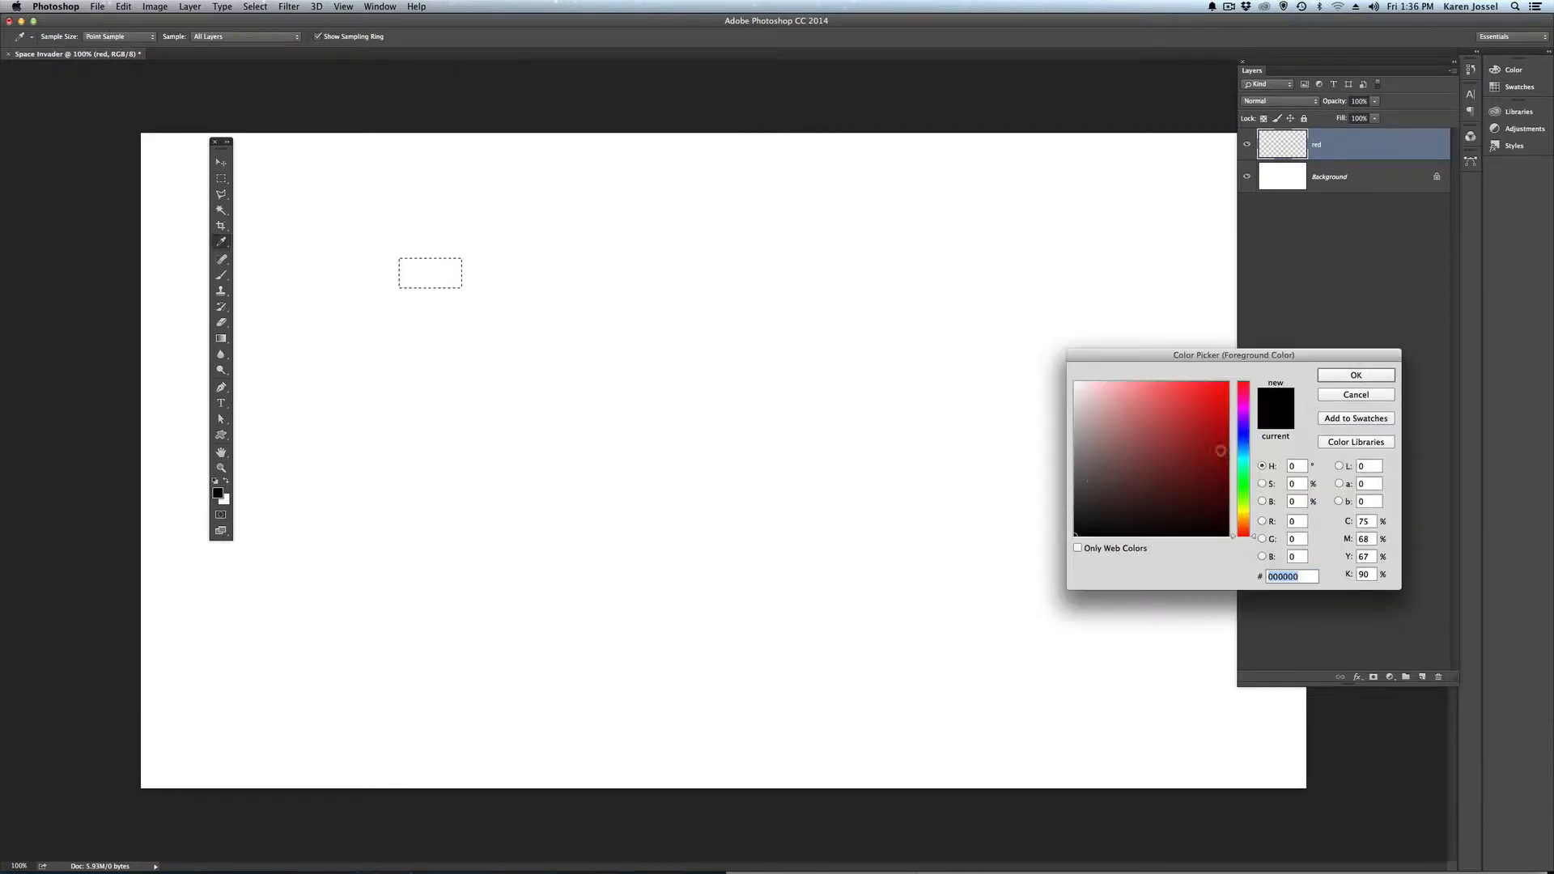
{"action": "left_click", "coordinate": [1202, 400]}
{"action": "left_click", "coordinate": [1245, 461]}
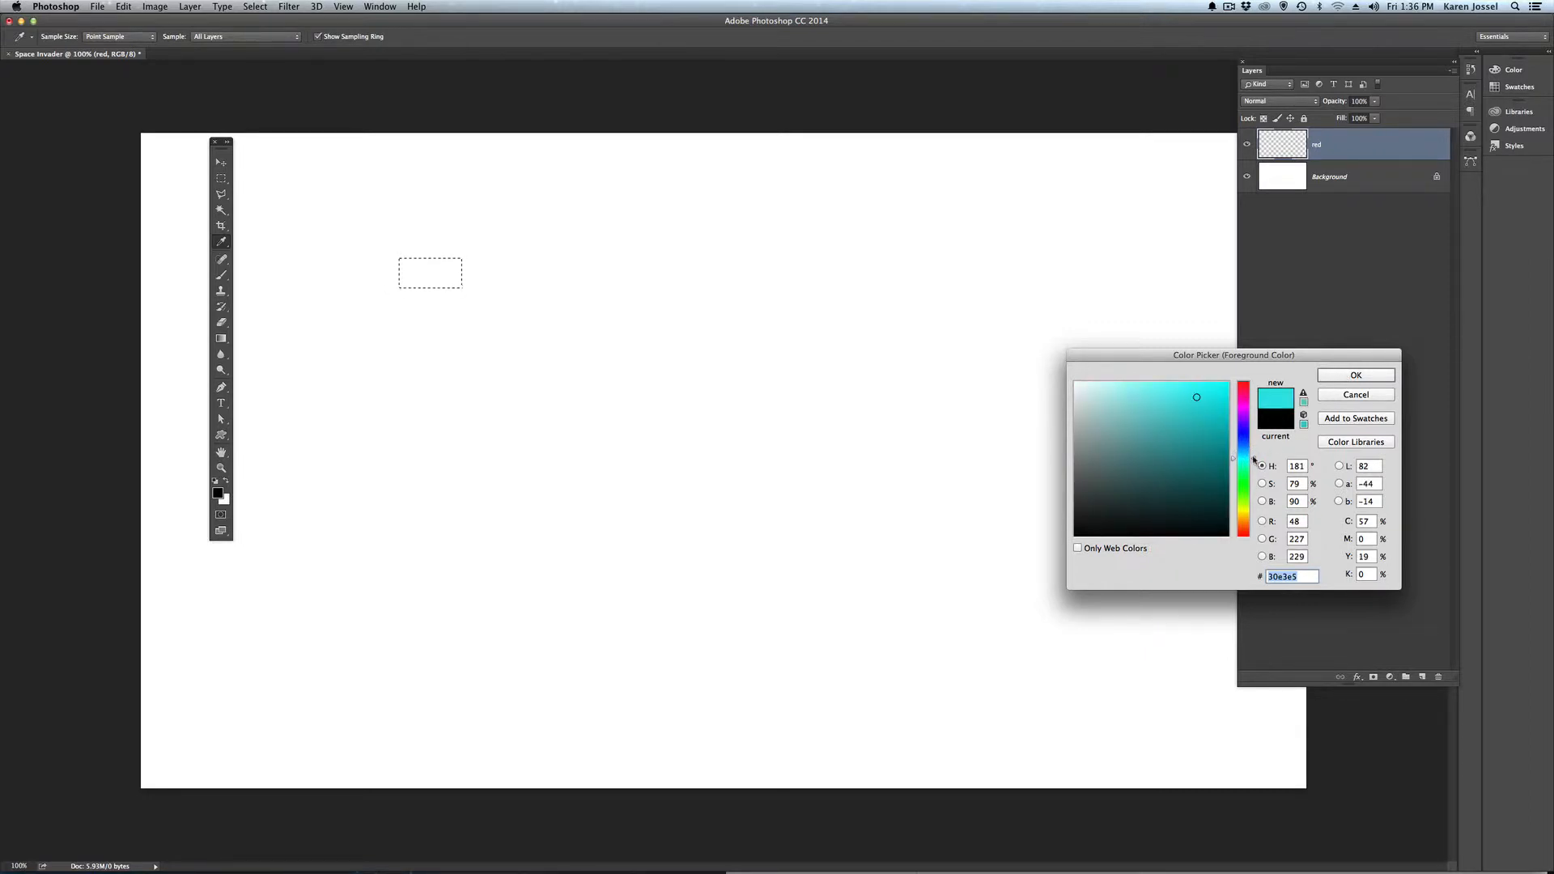
{"action": "left_click_drag", "start_coordinate": [1253, 459], "coordinate": [1254, 449]}
{"action": "left_click", "coordinate": [1340, 375]}
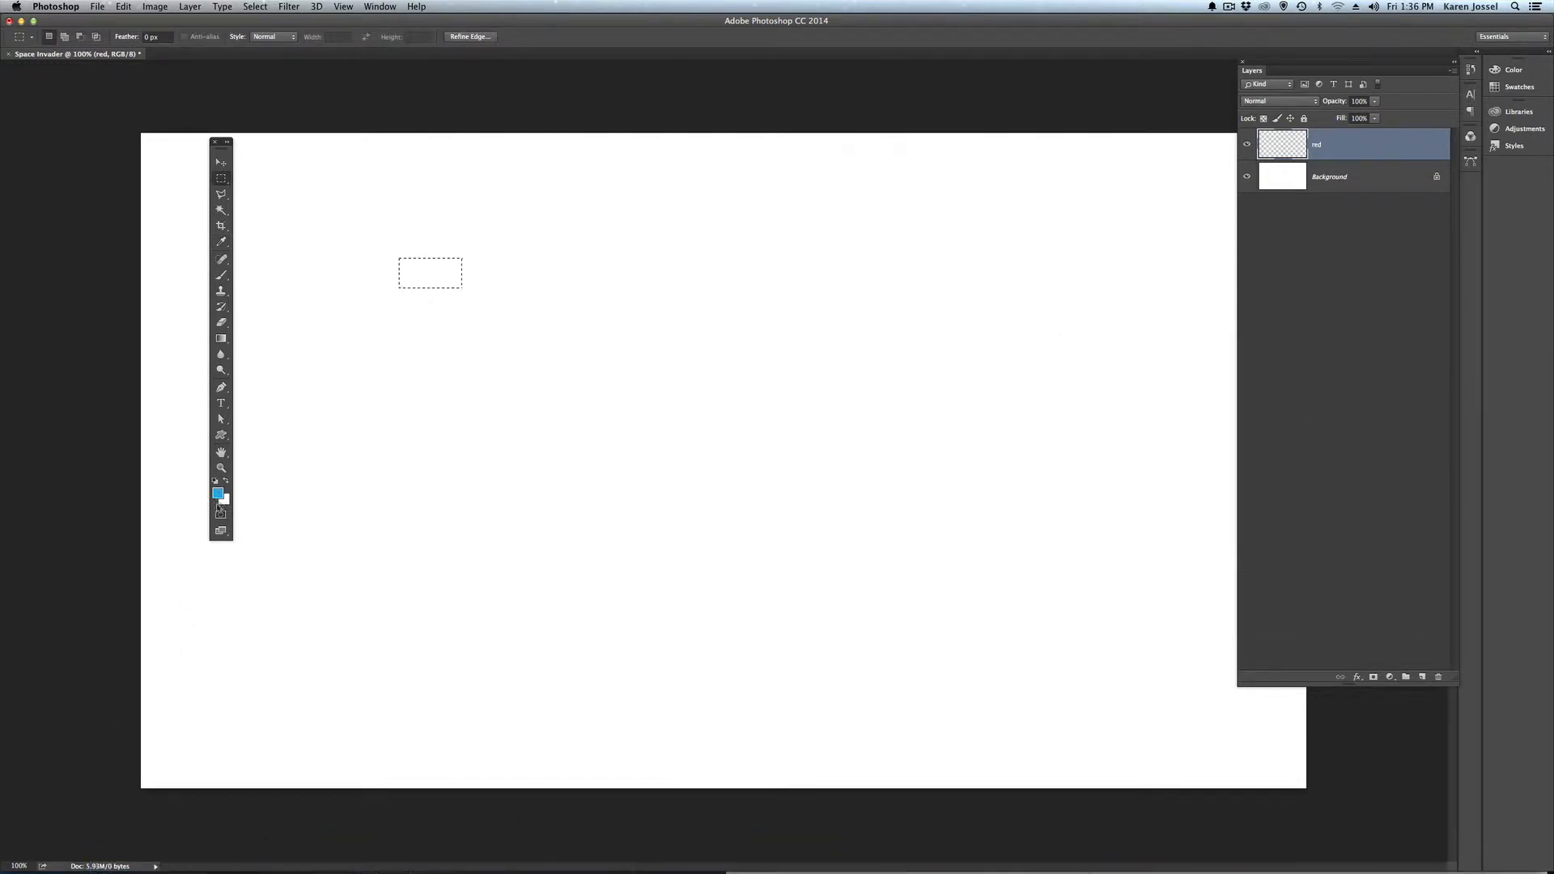
Step: Fill the rectangular selection with the foreground colour in Normal mode at 100% opacity, and deselect it
{"action": "left_click", "coordinate": [126, 7]}
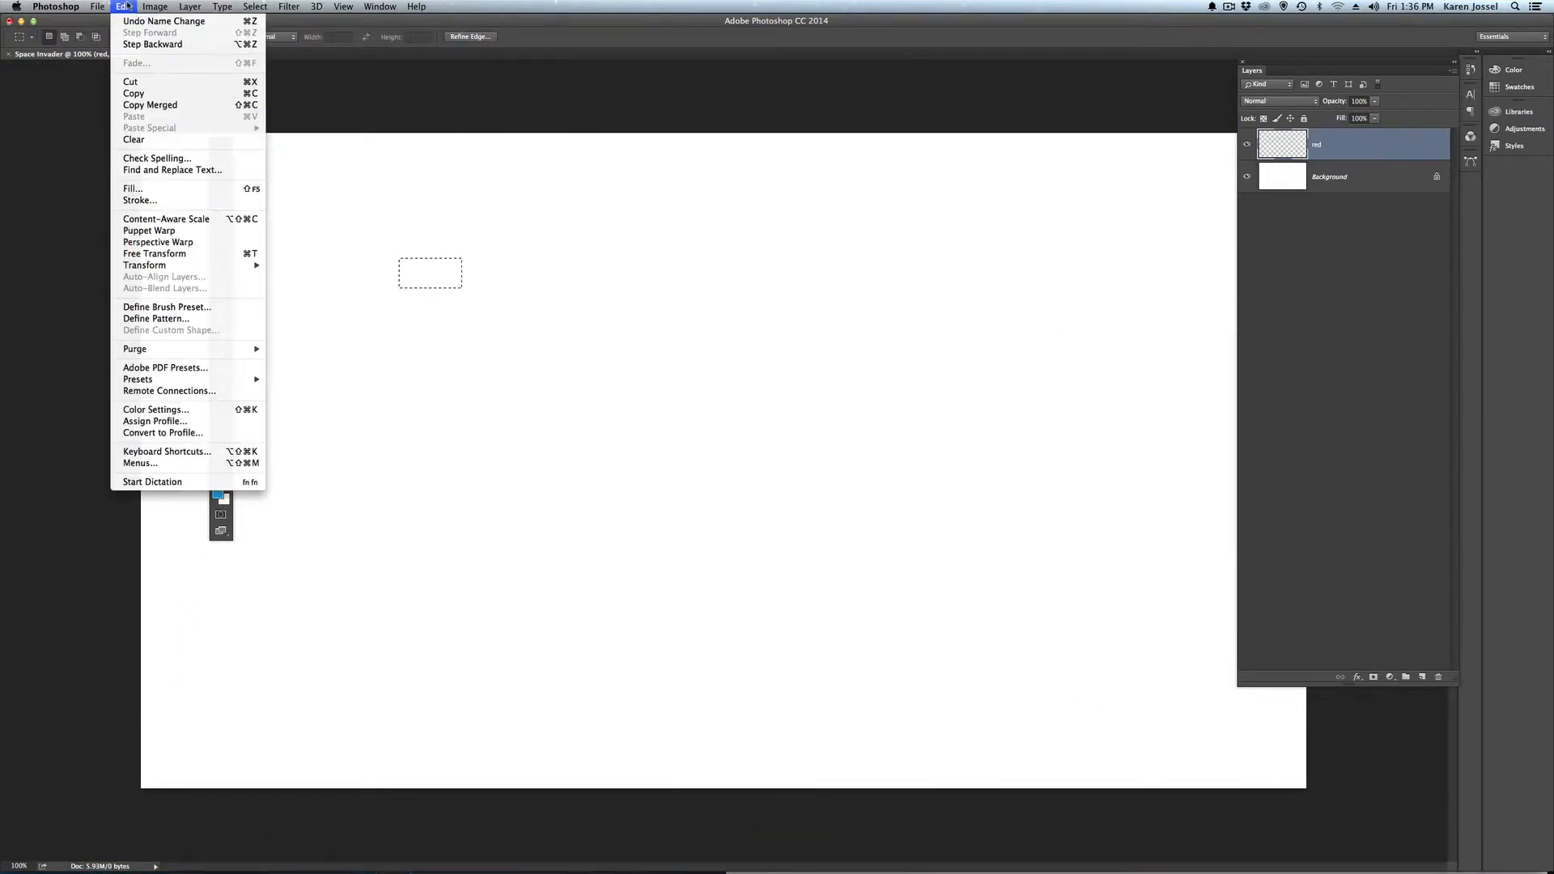
{"action": "left_click", "coordinate": [132, 189]}
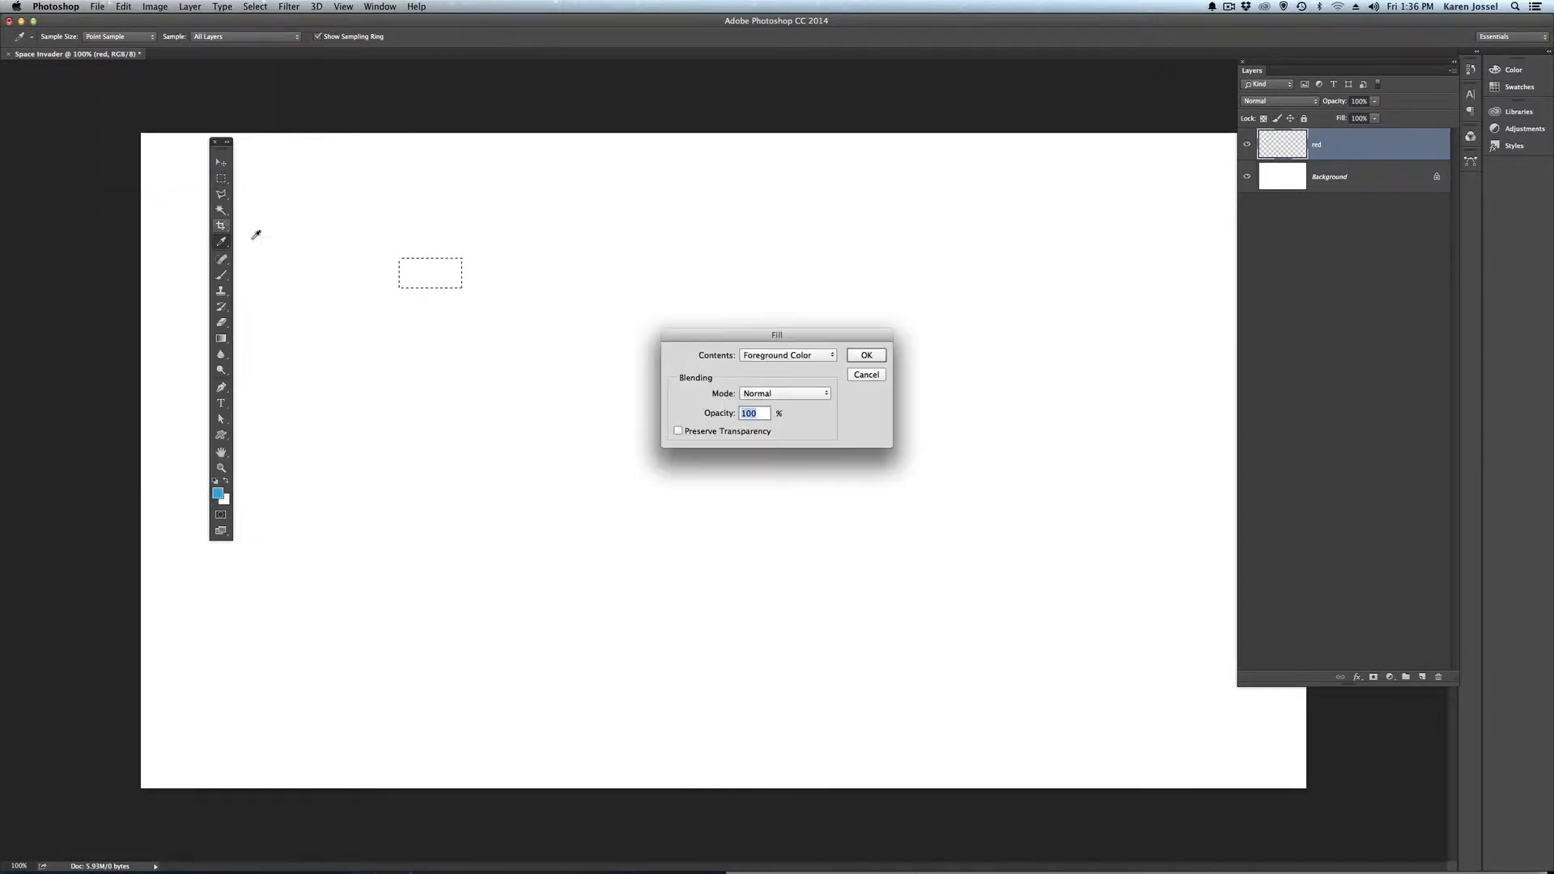
{"action": "left_click", "coordinate": [879, 356]}
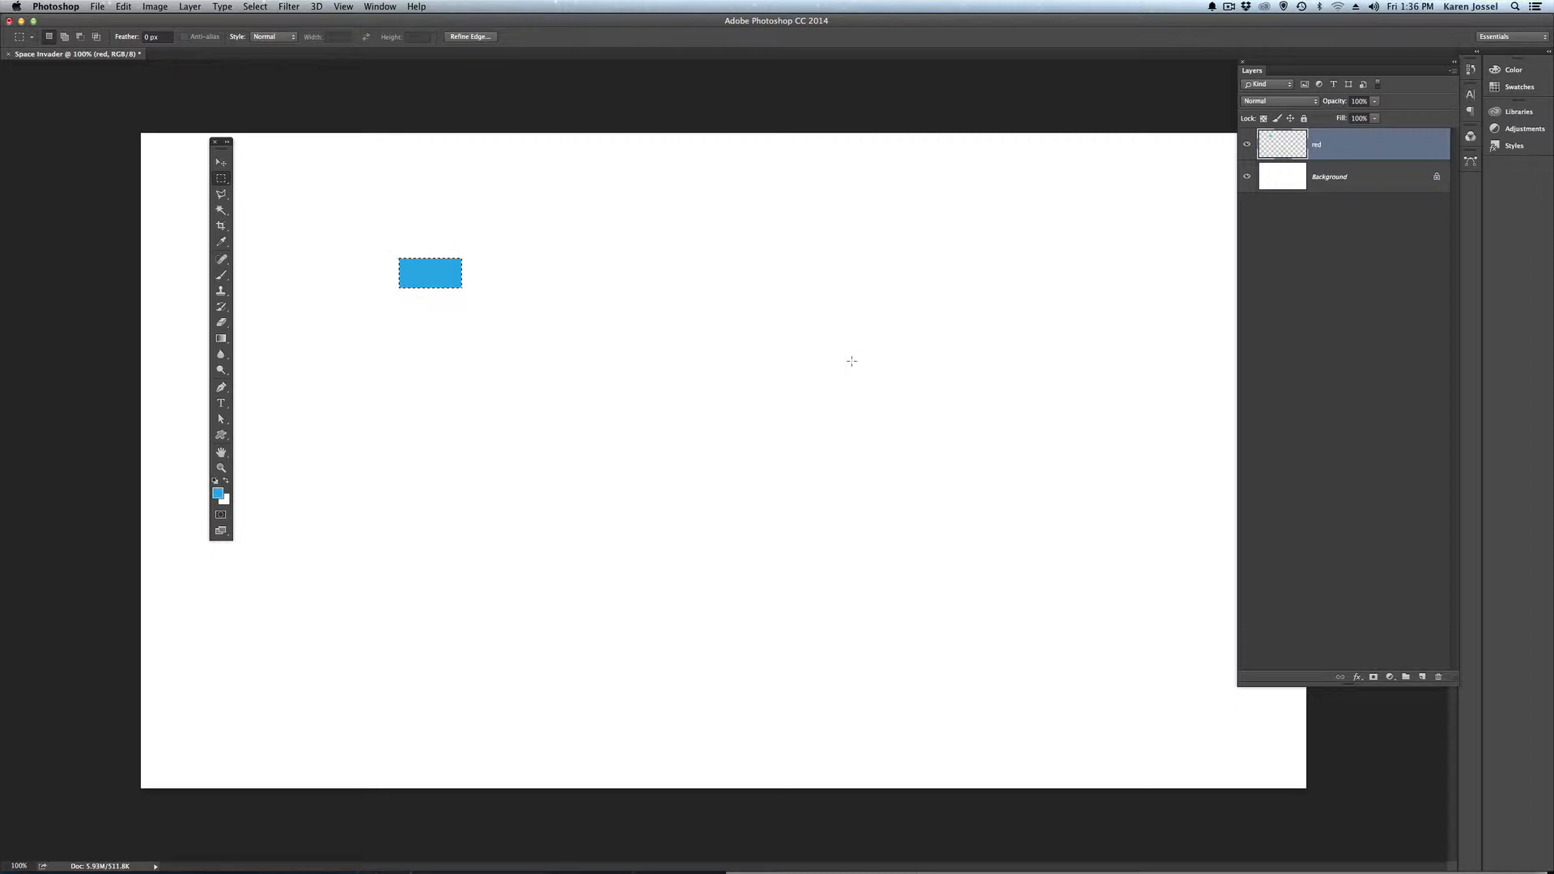
{"action": "key", "text": "super"}
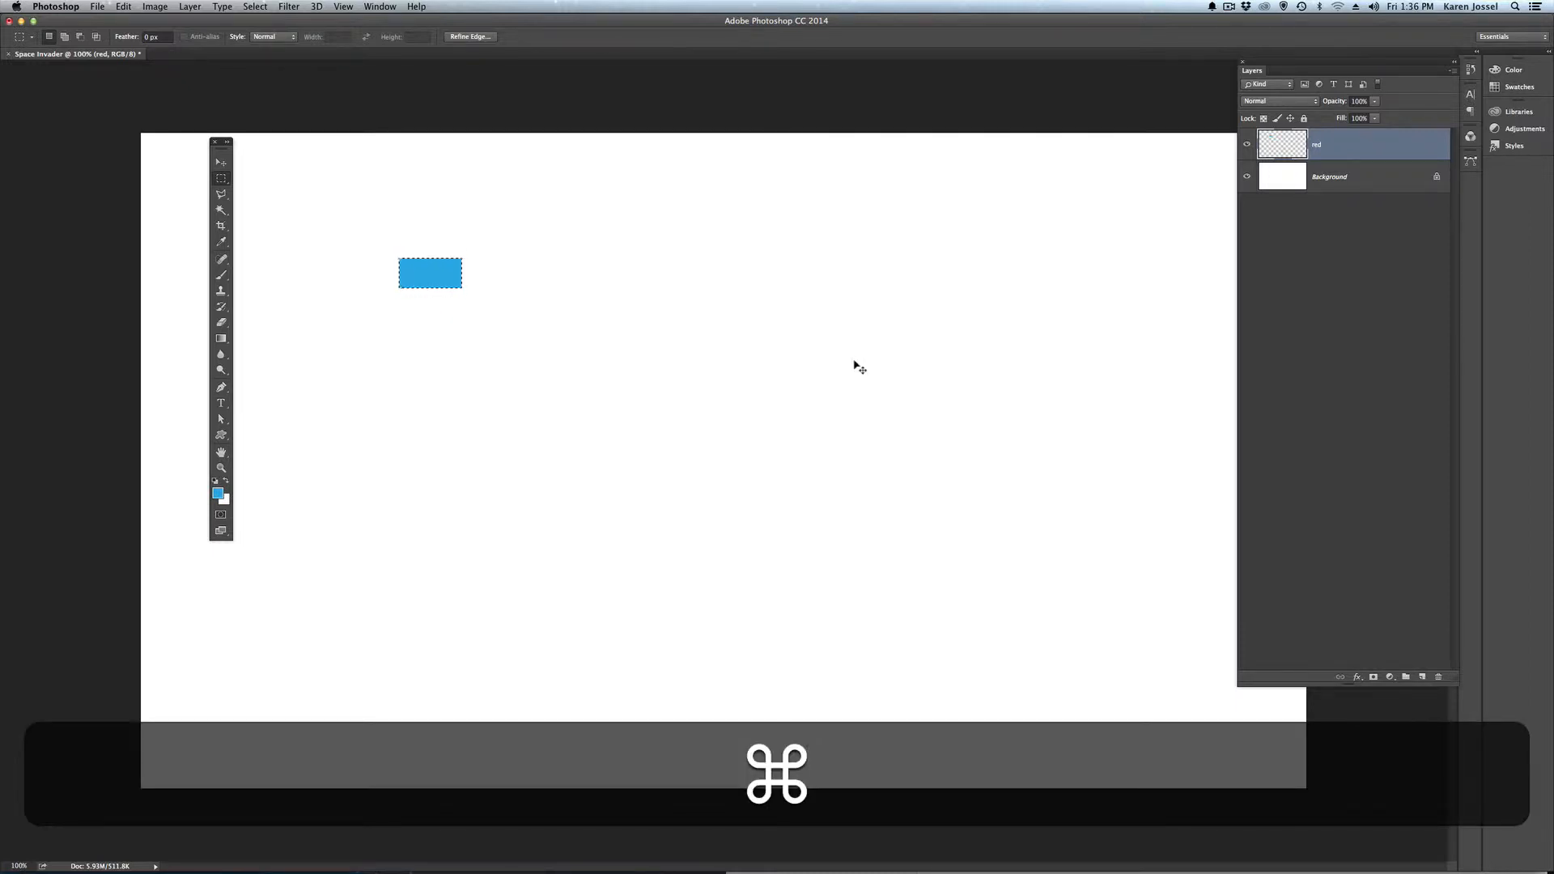
{"action": "key", "text": "super+d"}
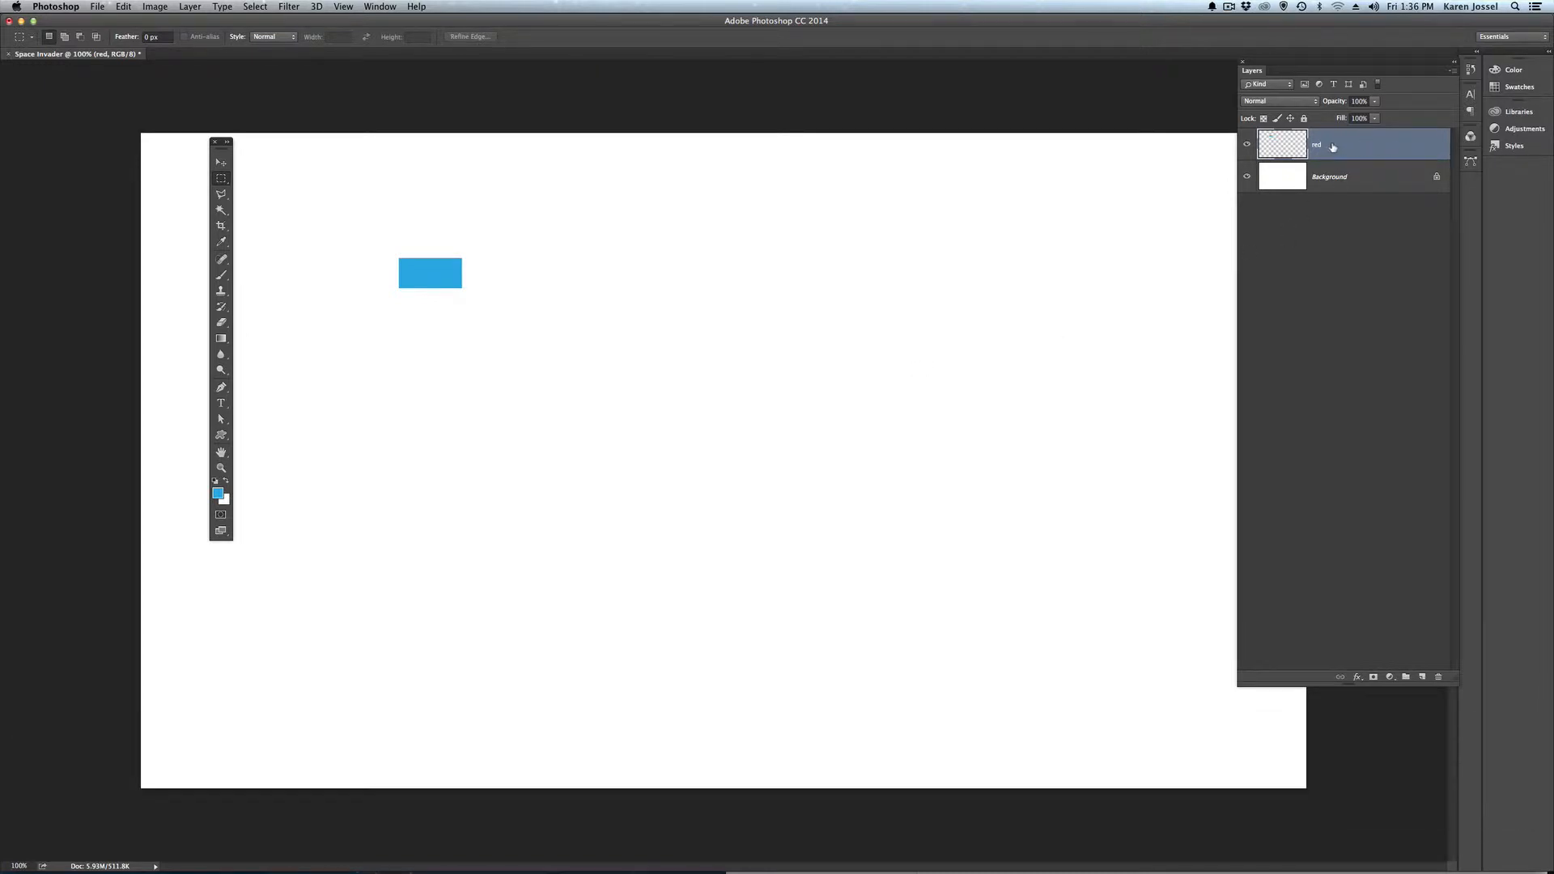
Step: Apply a Bevel & Emboss style to the "red" layer with the Chisel Hard technique and a size of 6 px
{"action": "double_click", "coordinate": [1391, 145]}
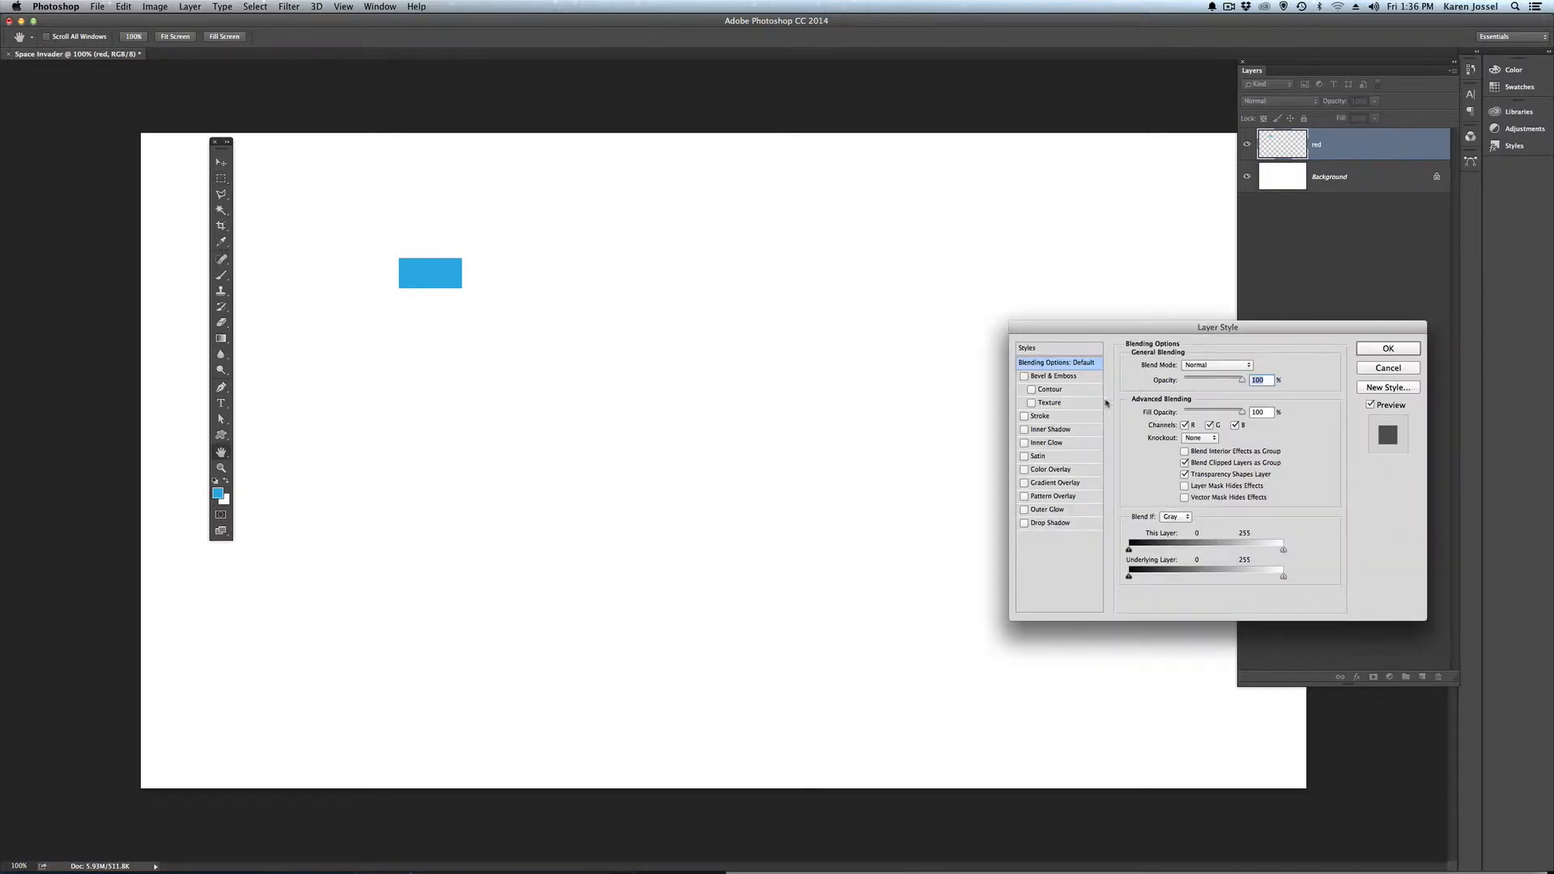
{"action": "left_click", "coordinate": [1025, 377]}
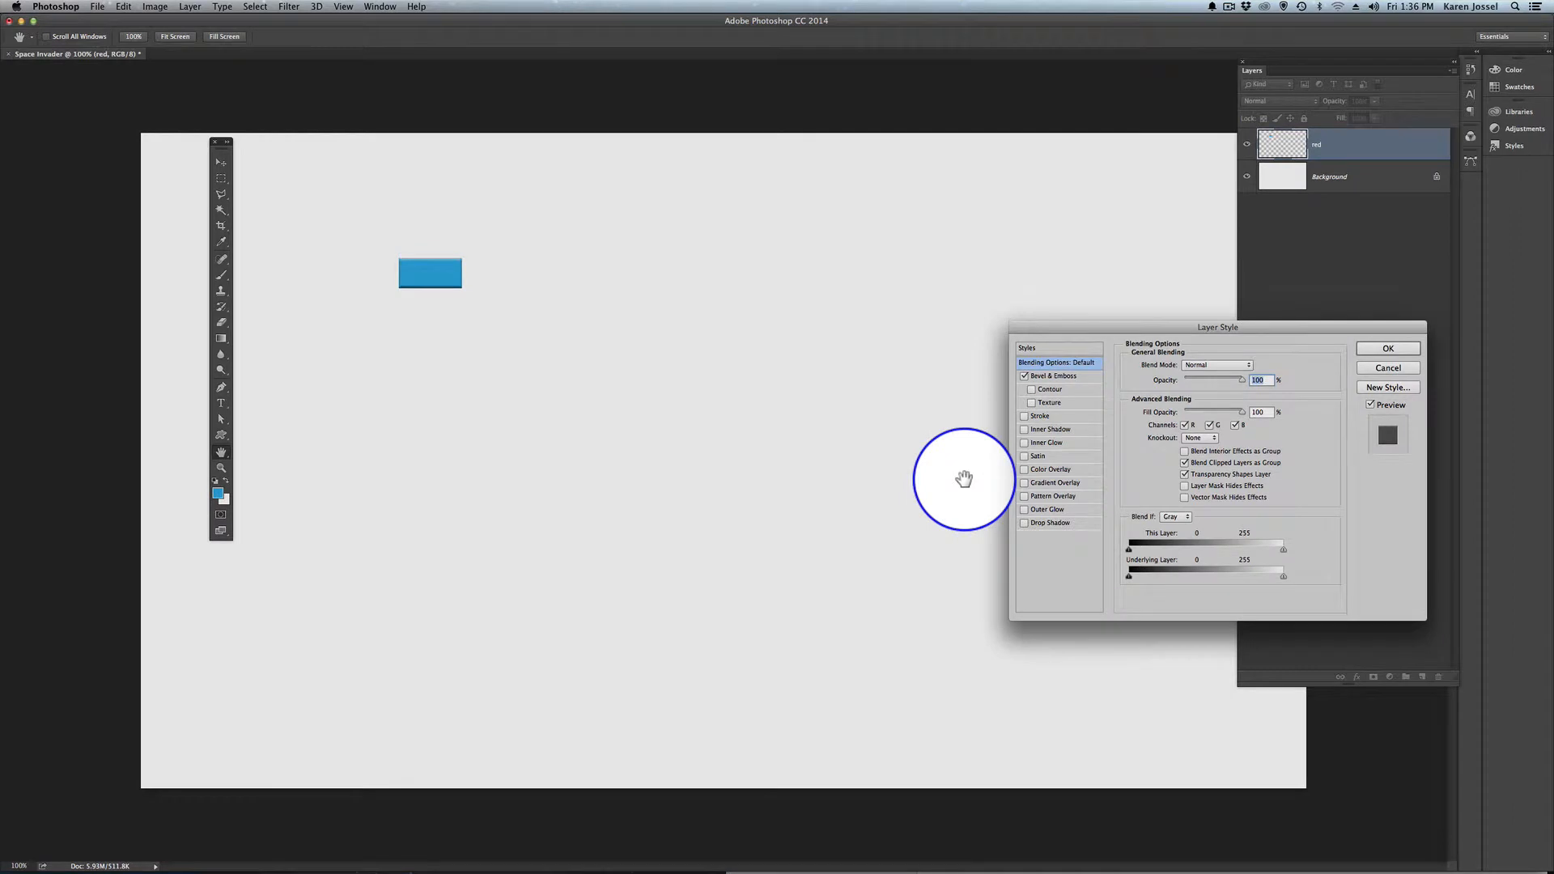
{"action": "left_click", "coordinate": [1061, 377]}
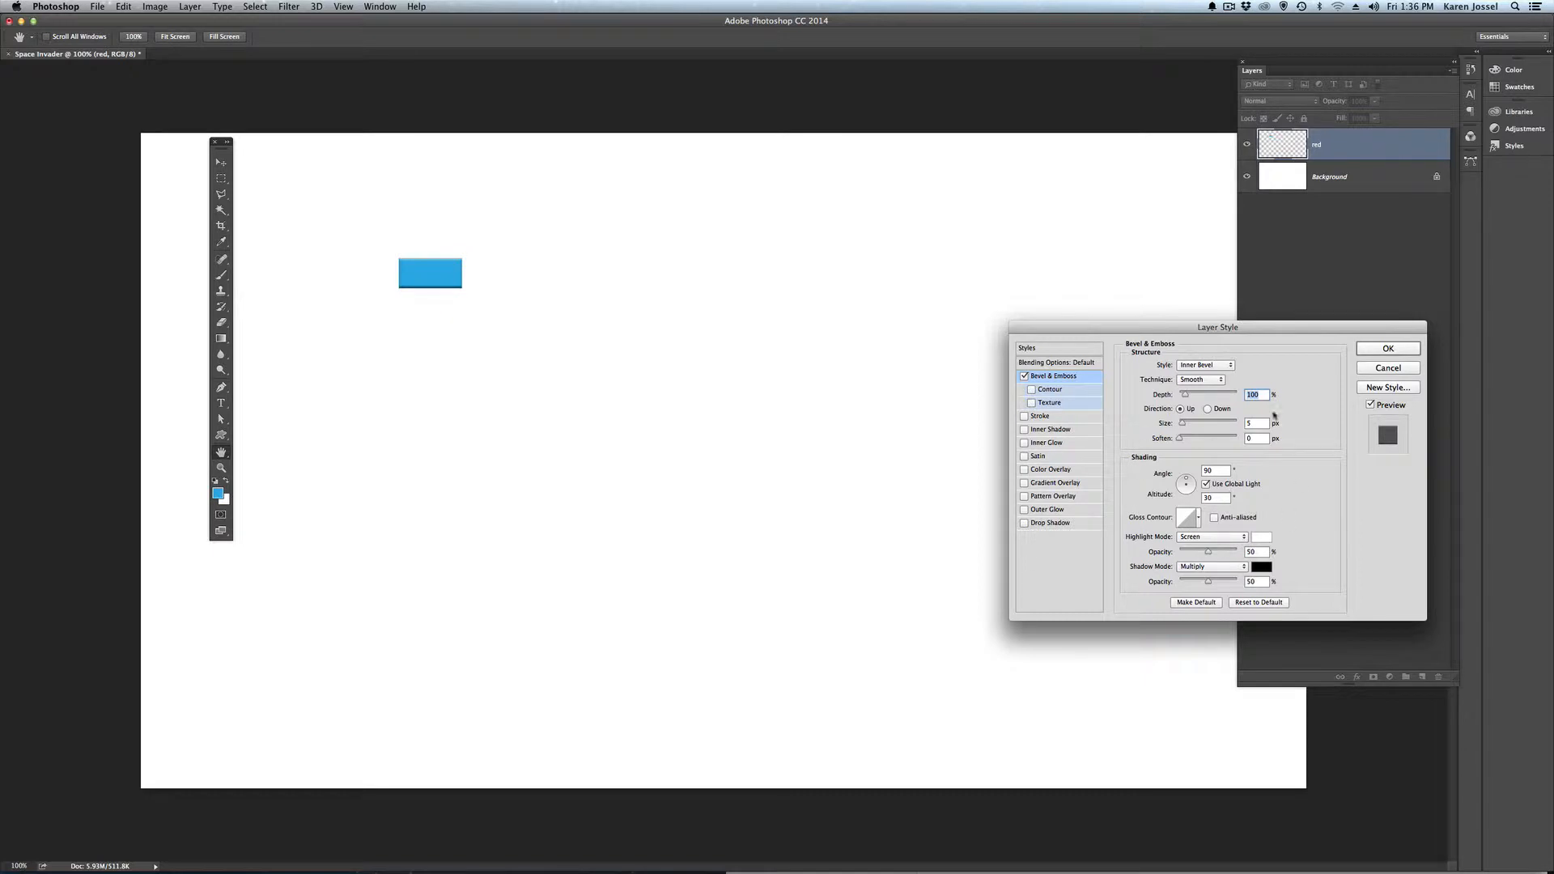
{"action": "left_click", "coordinate": [1205, 380]}
{"action": "left_click", "coordinate": [1199, 388]}
{"action": "double_click", "coordinate": [1249, 423]}
{"action": "type", "text": "6"}
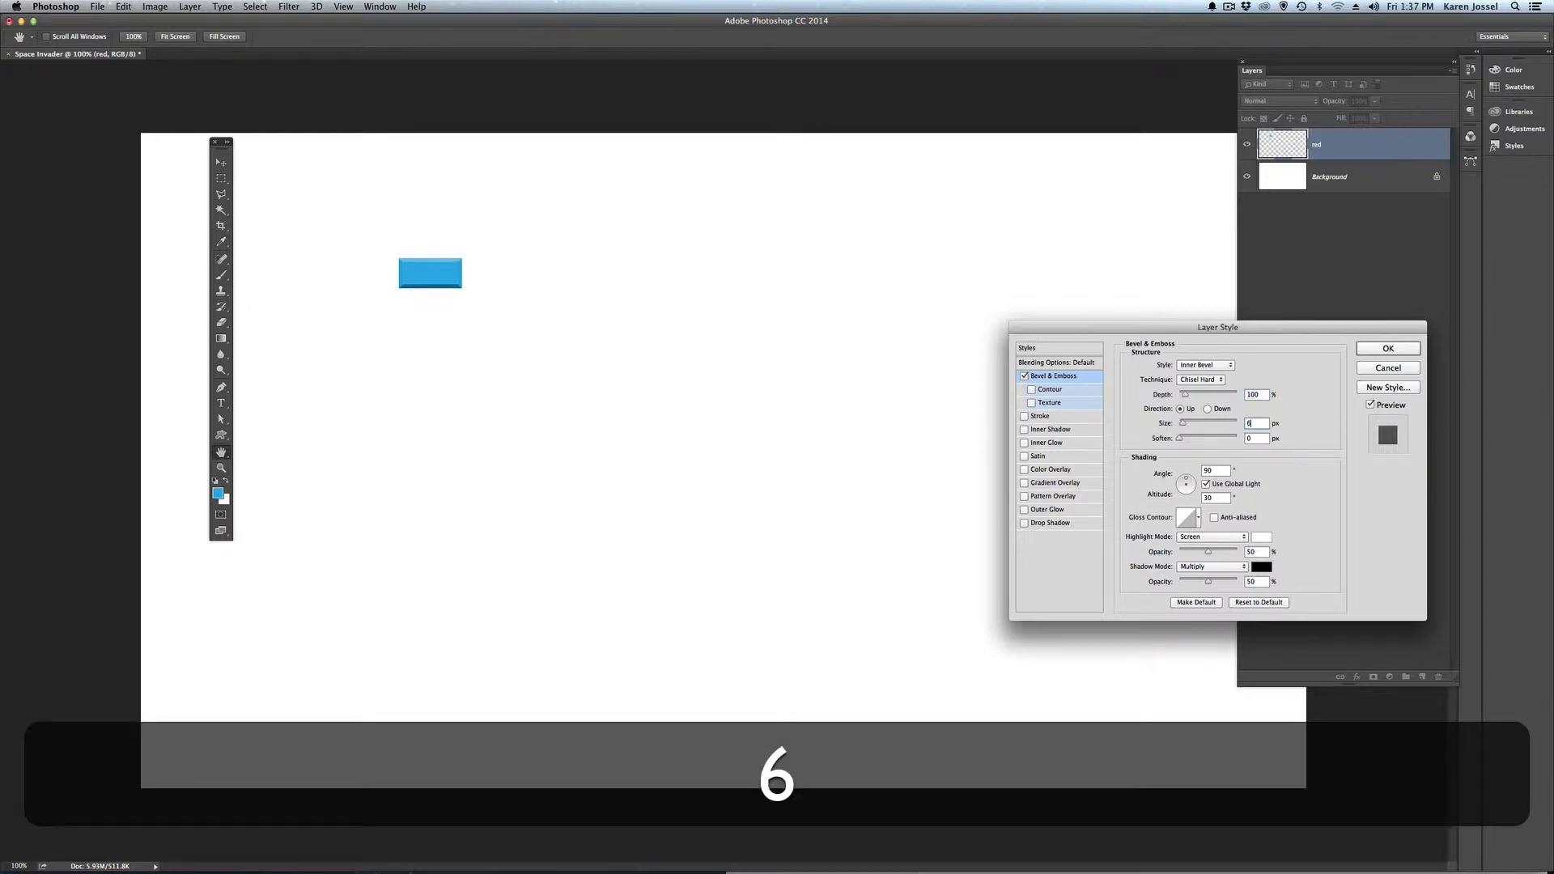
{"action": "left_click", "coordinate": [1397, 350]}
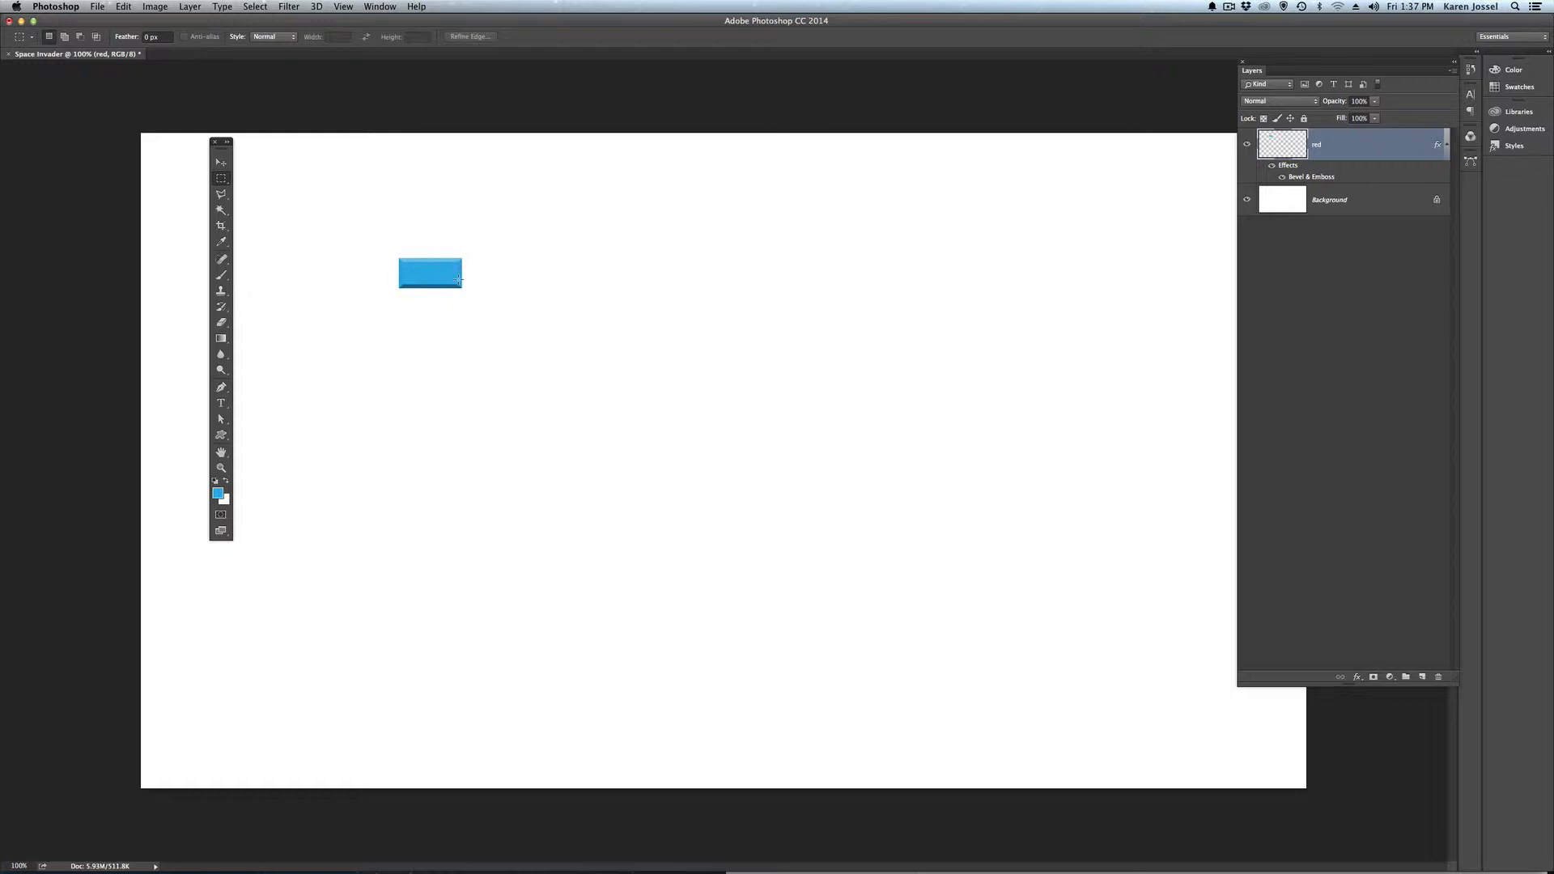
Step: Duplicate the "red" layer and move the copy directly above the original blue block so their edges meet
{"action": "key", "text": "super"}
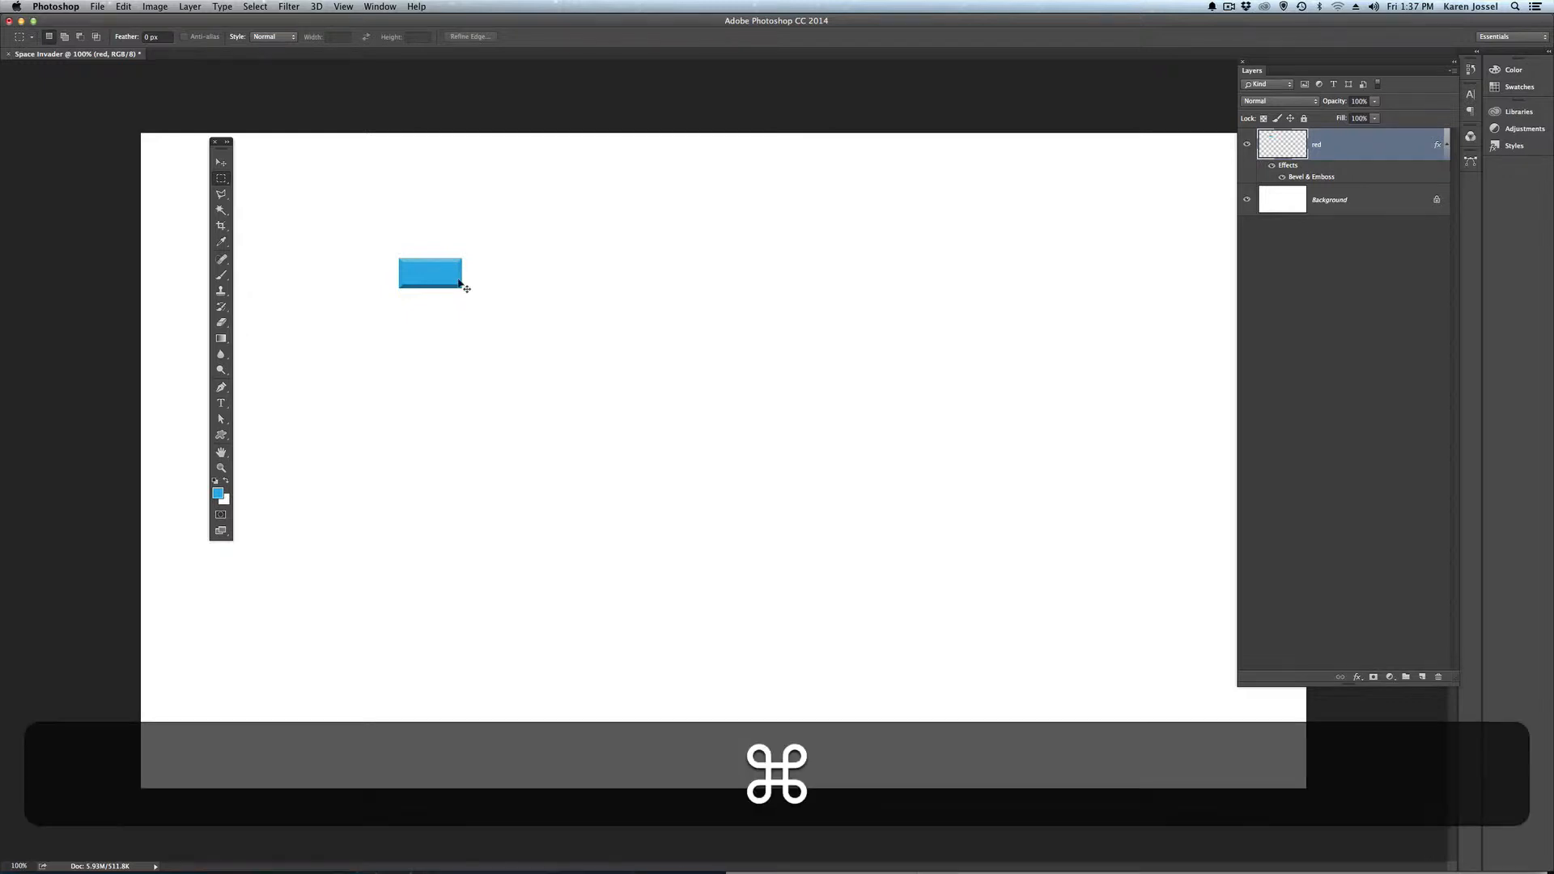
{"action": "key", "text": "super+j"}
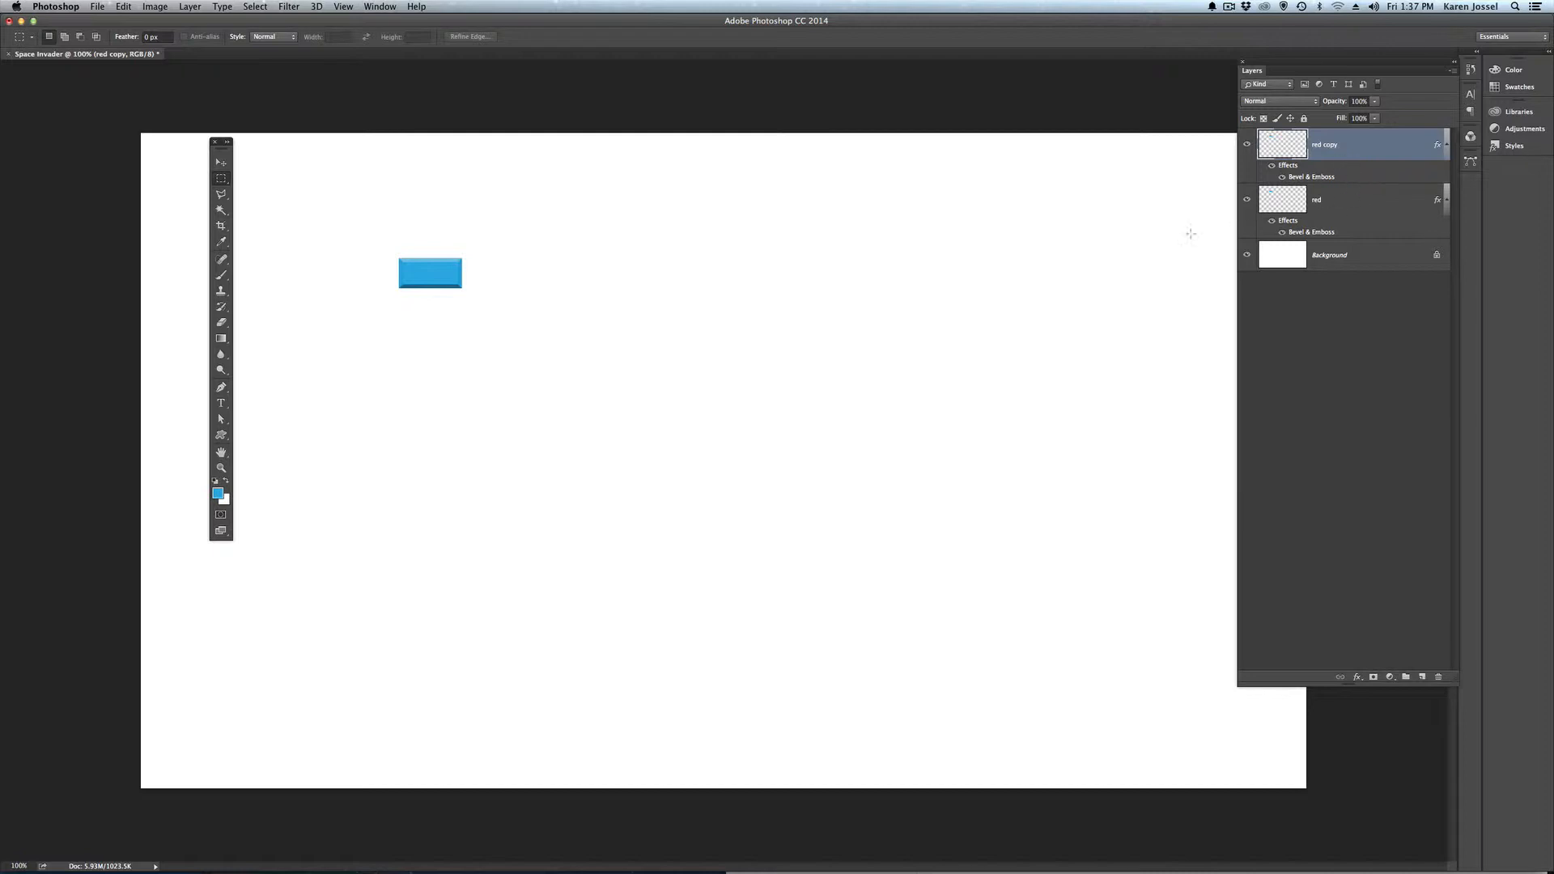
{"action": "key", "text": "v"}
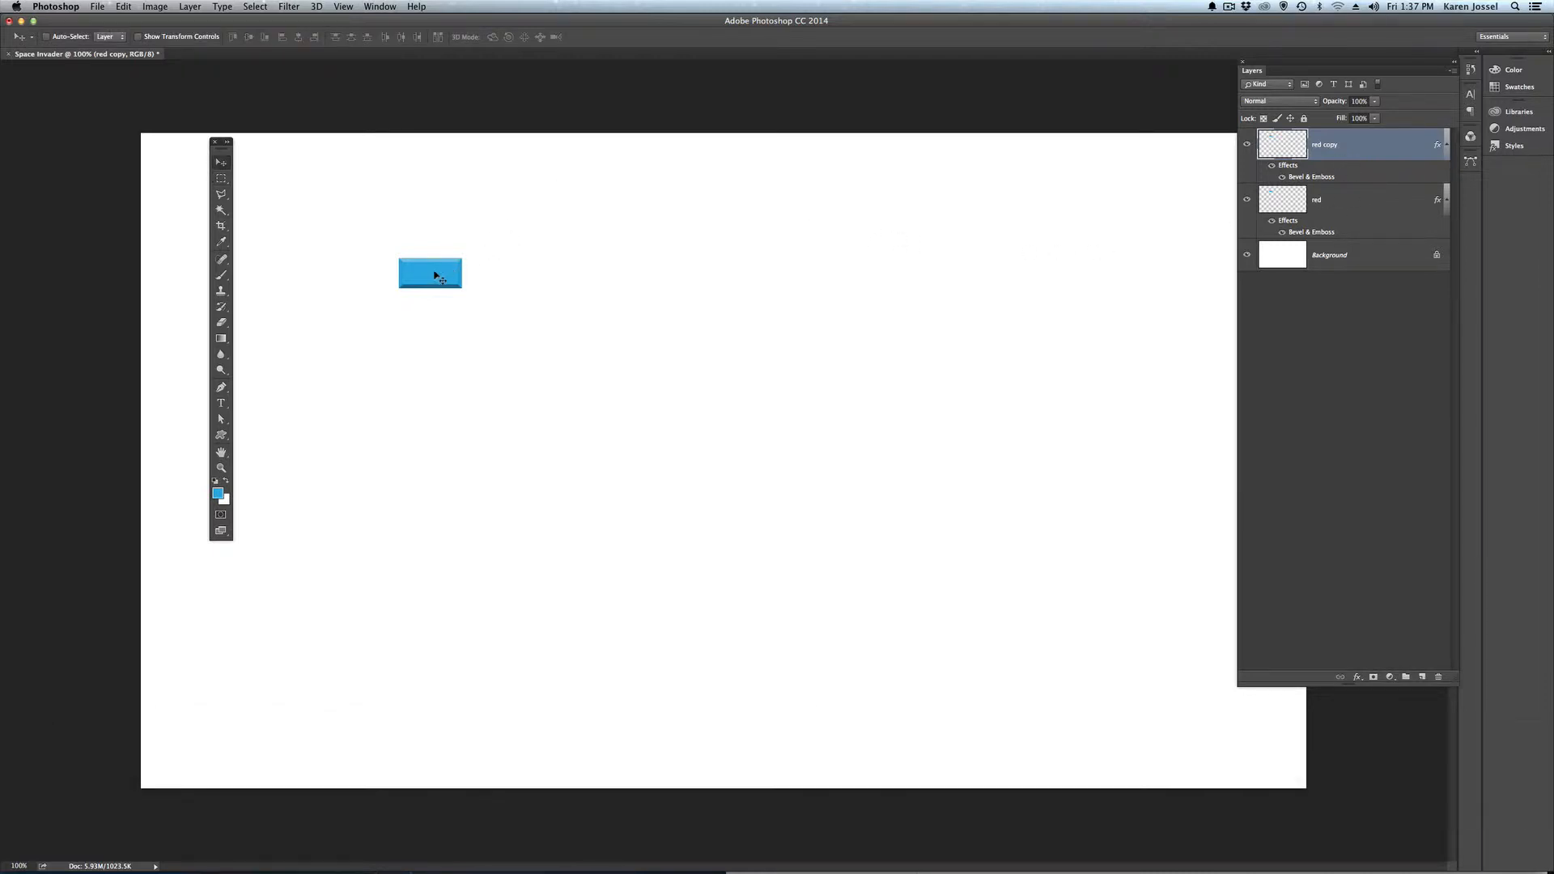
{"action": "left_click_drag", "start_coordinate": [434, 273], "coordinate": [436, 245]}
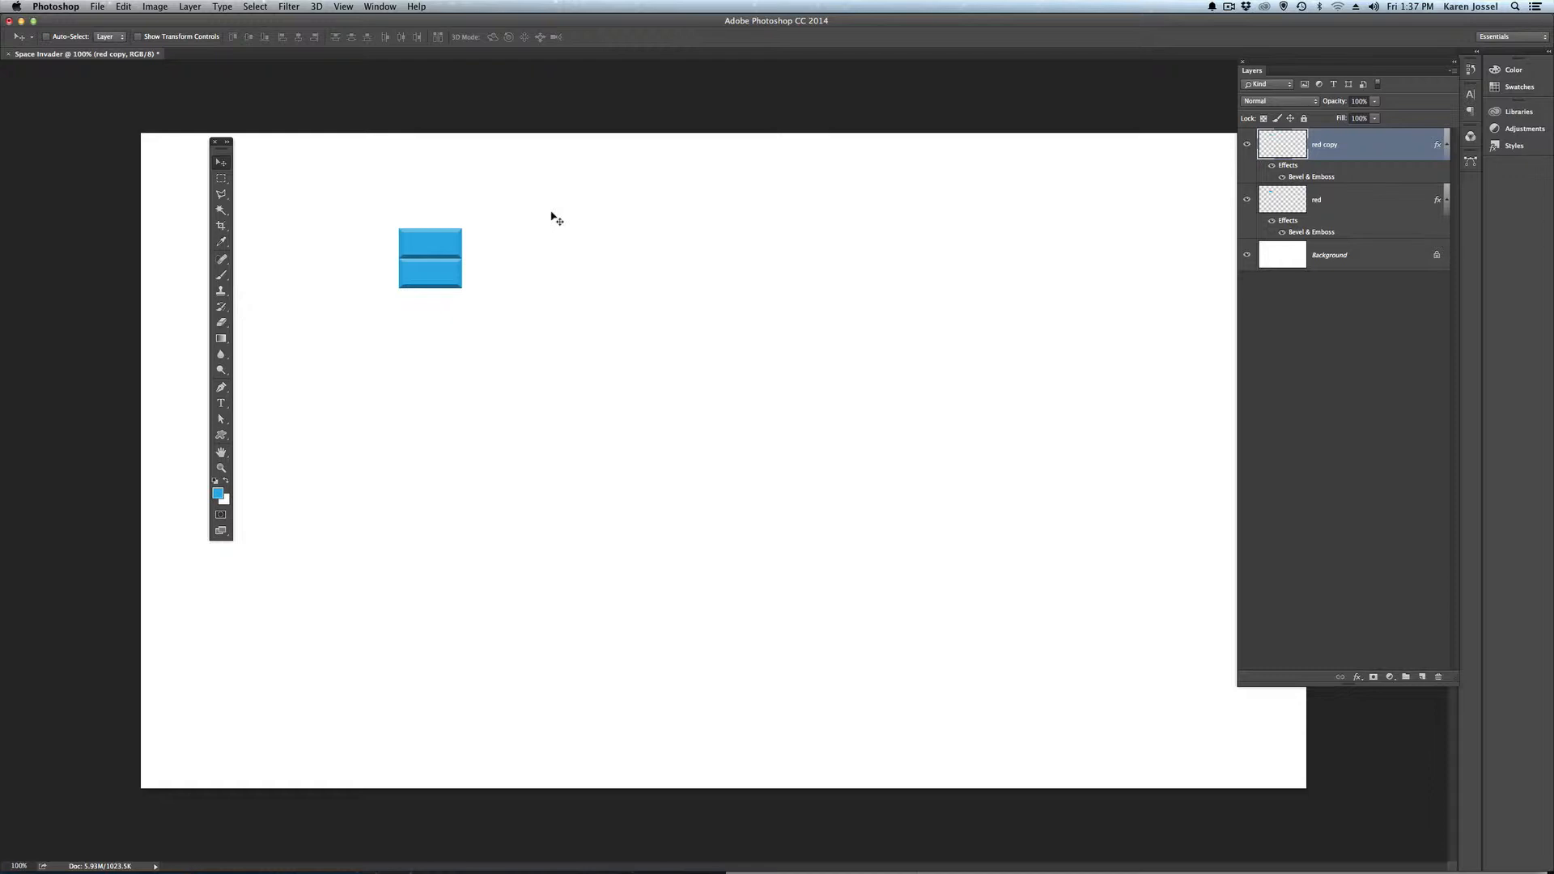
Step: Duplicate the upper block's layer and stack the copy on top as the third block, nudging it into alignment
{"action": "key", "text": "super+j"}
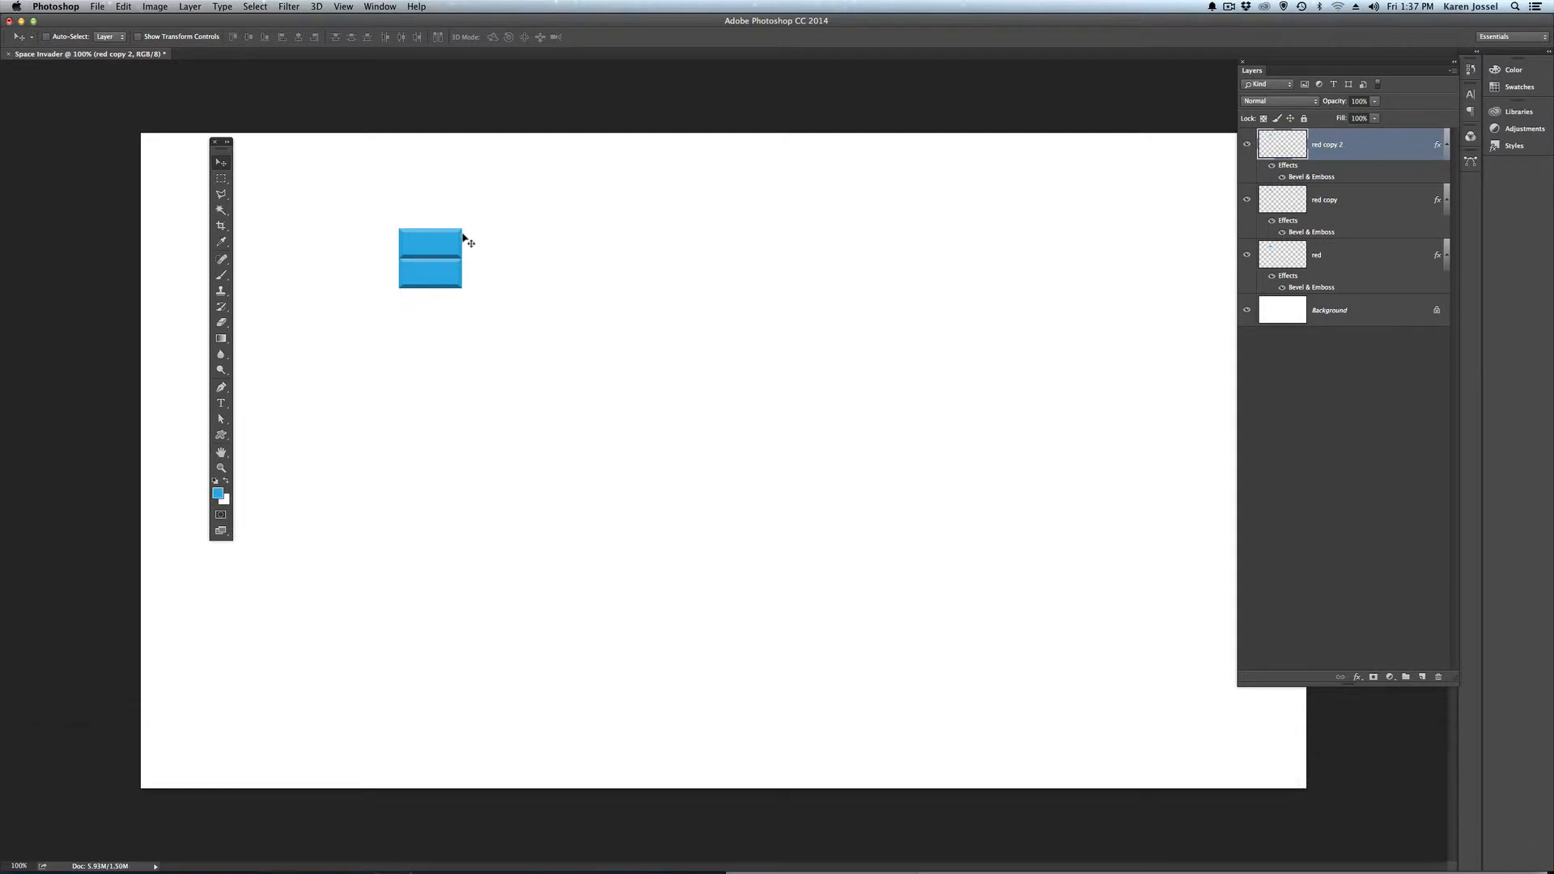
{"action": "left_click_drag", "start_coordinate": [440, 241], "coordinate": [438, 211]}
{"action": "key", "text": "Down"}
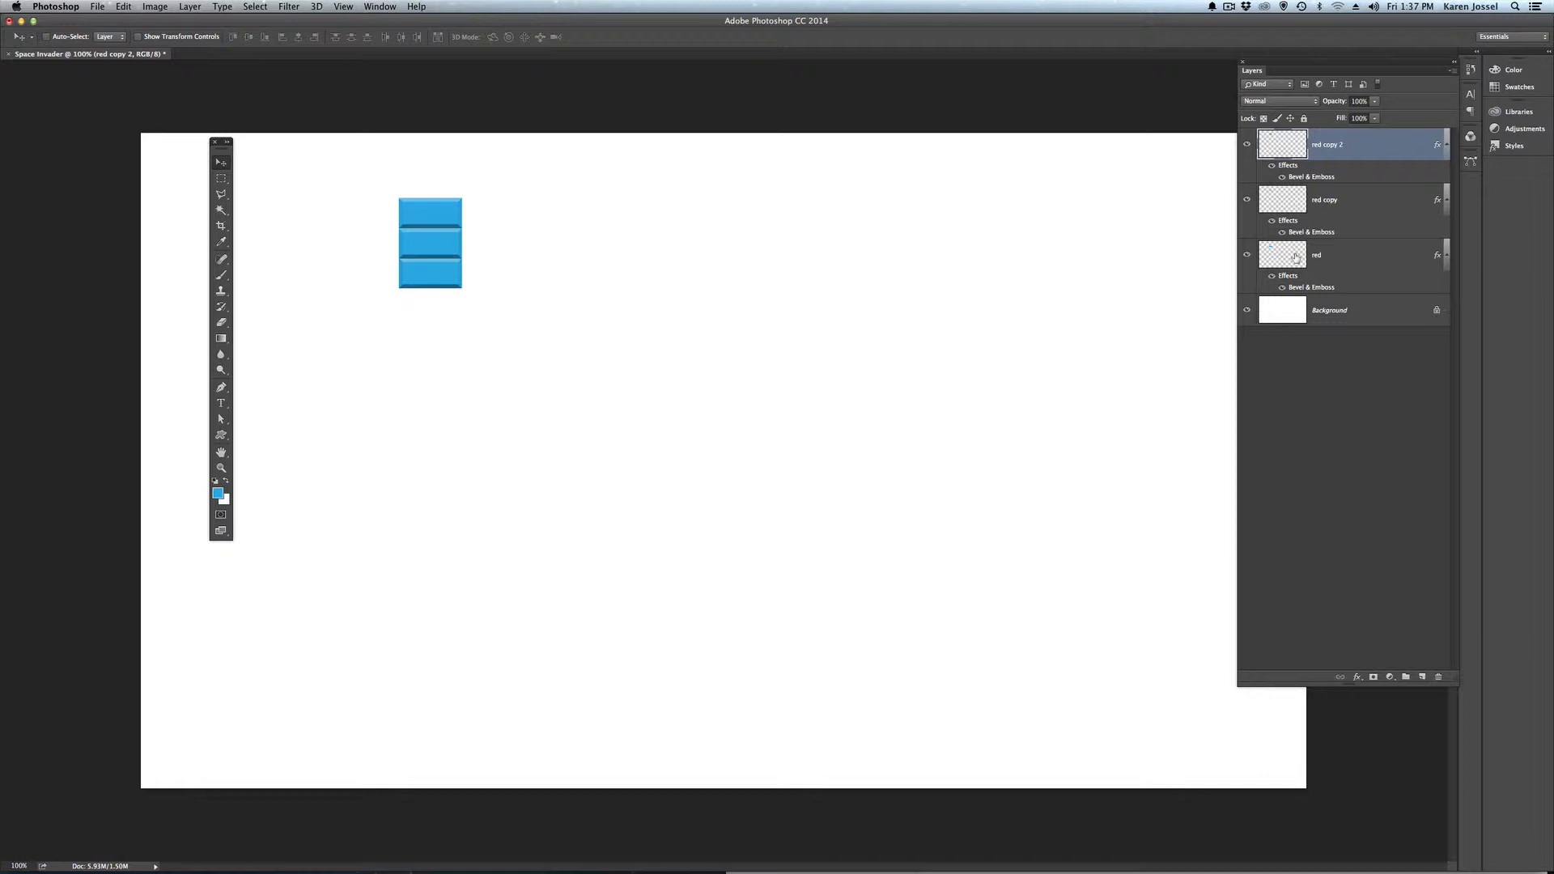
Step: Duplicate the topmost block's layer and align the copy above it as the fourth block of the column
{"action": "key", "text": "super"}
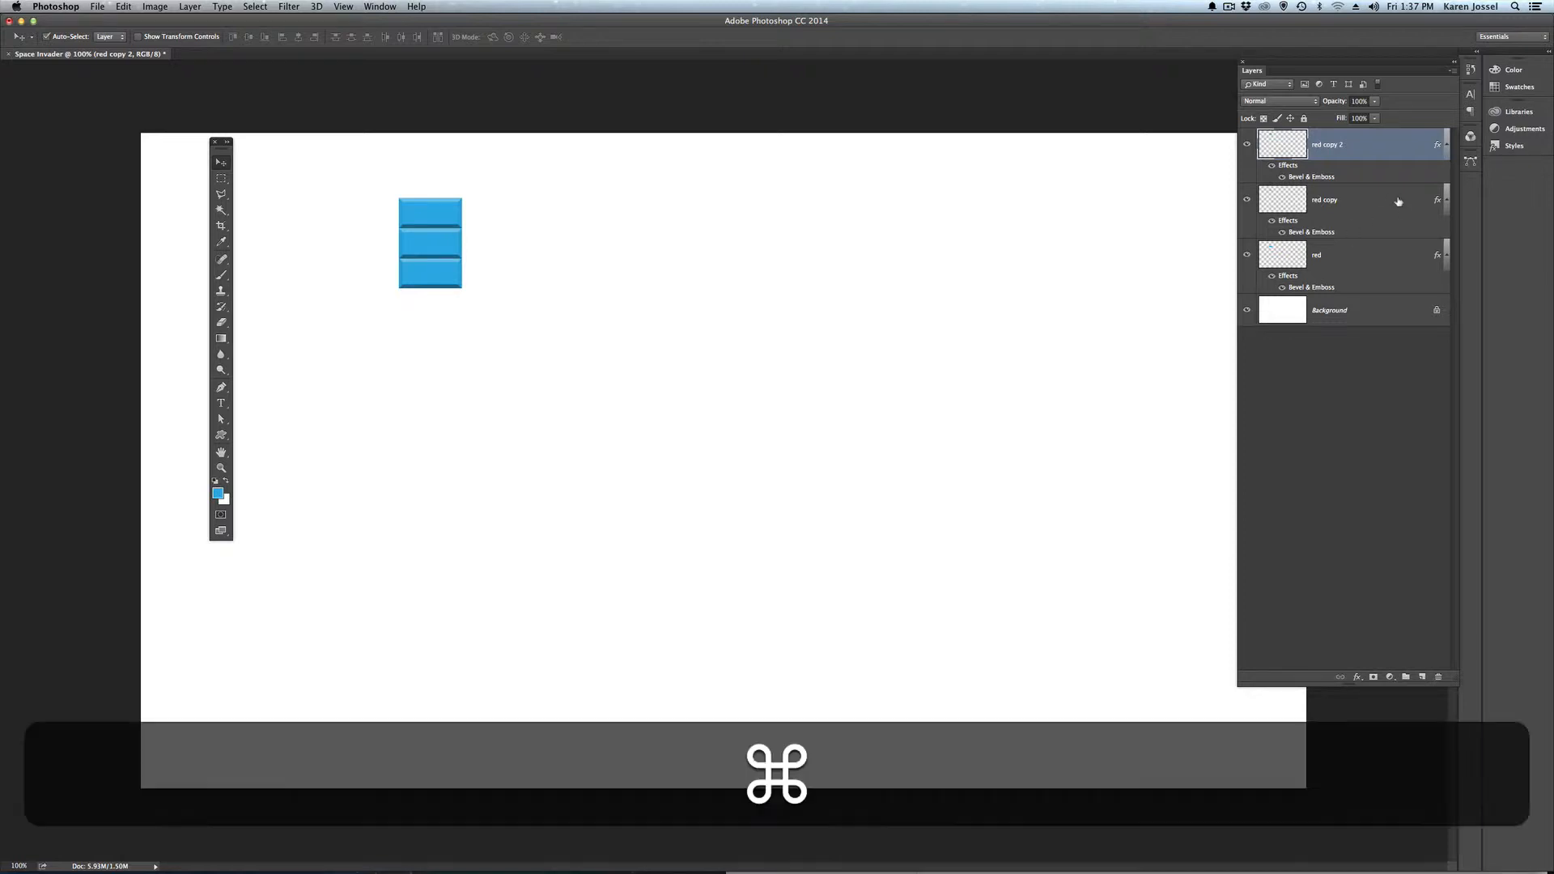
{"action": "key", "text": "super+j"}
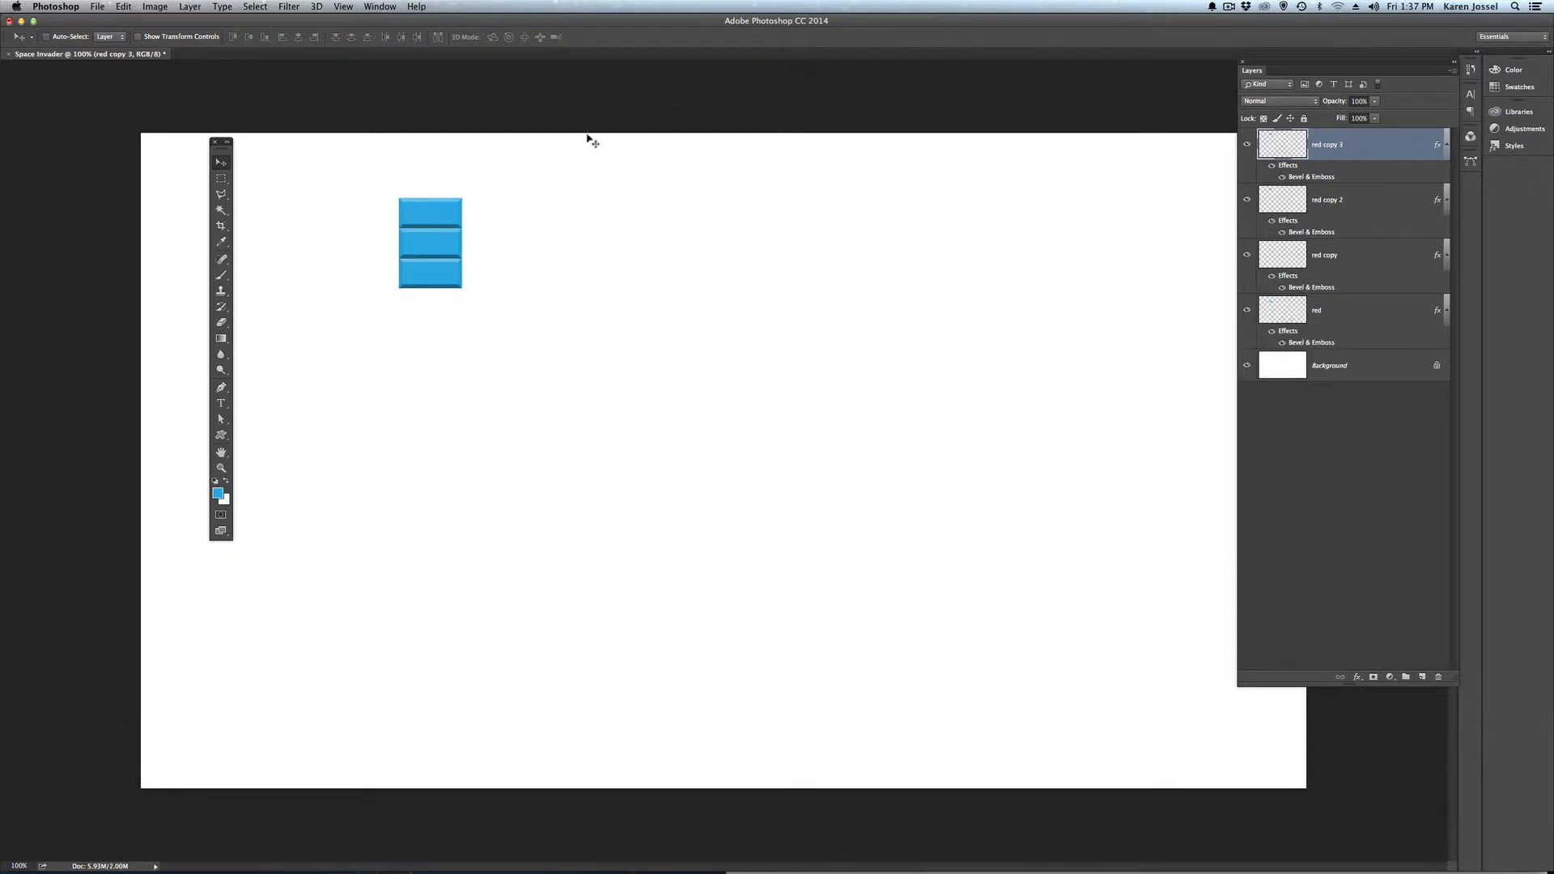
{"action": "left_click_drag", "start_coordinate": [435, 213], "coordinate": [437, 181]}
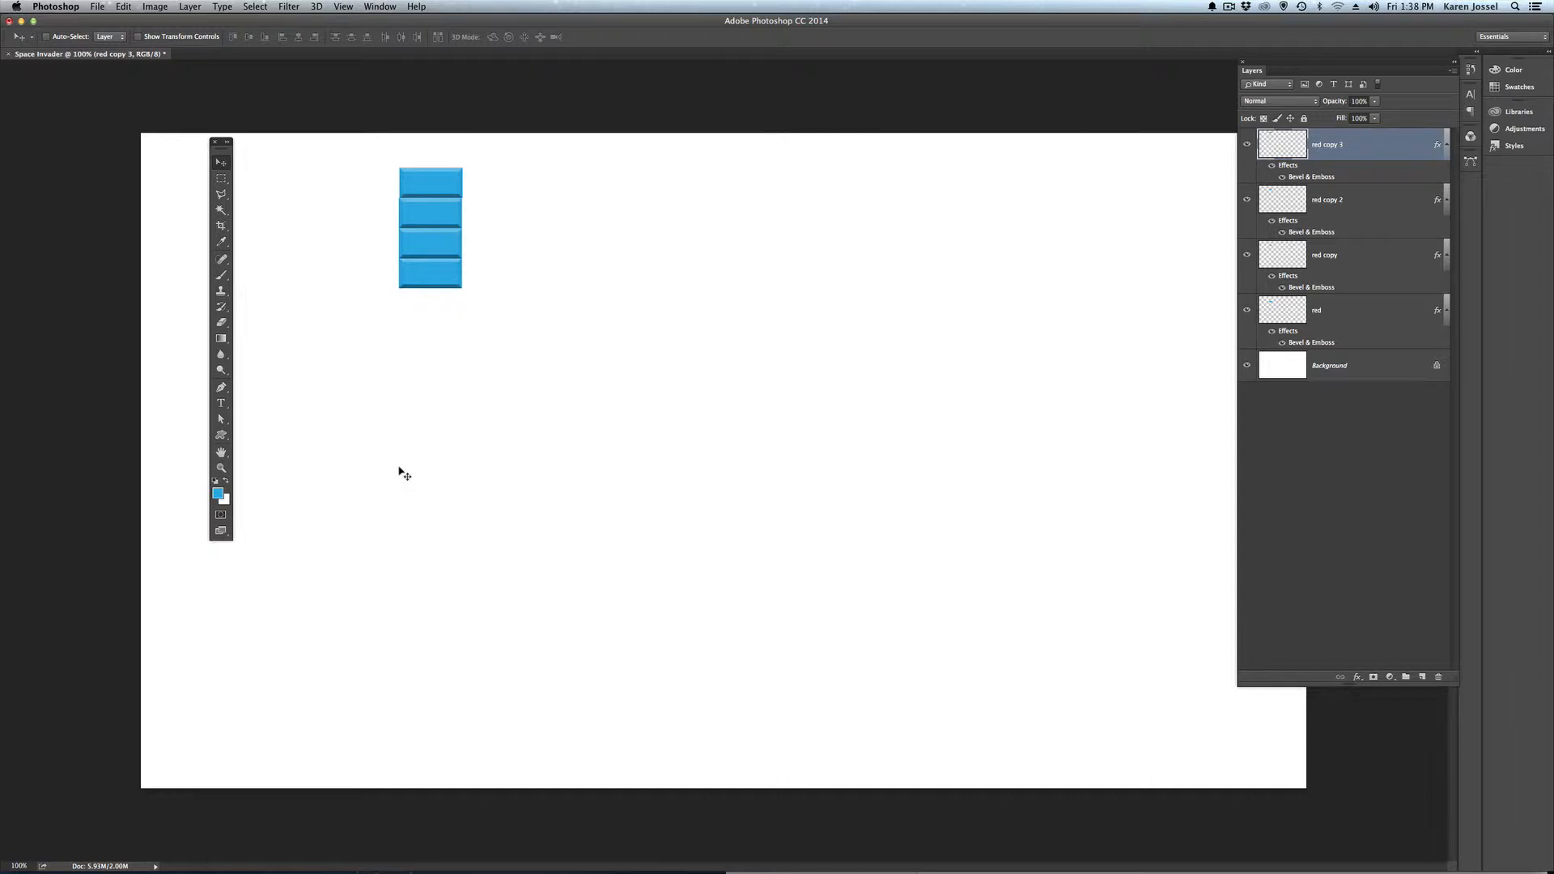
{"action": "key", "text": "Left"}
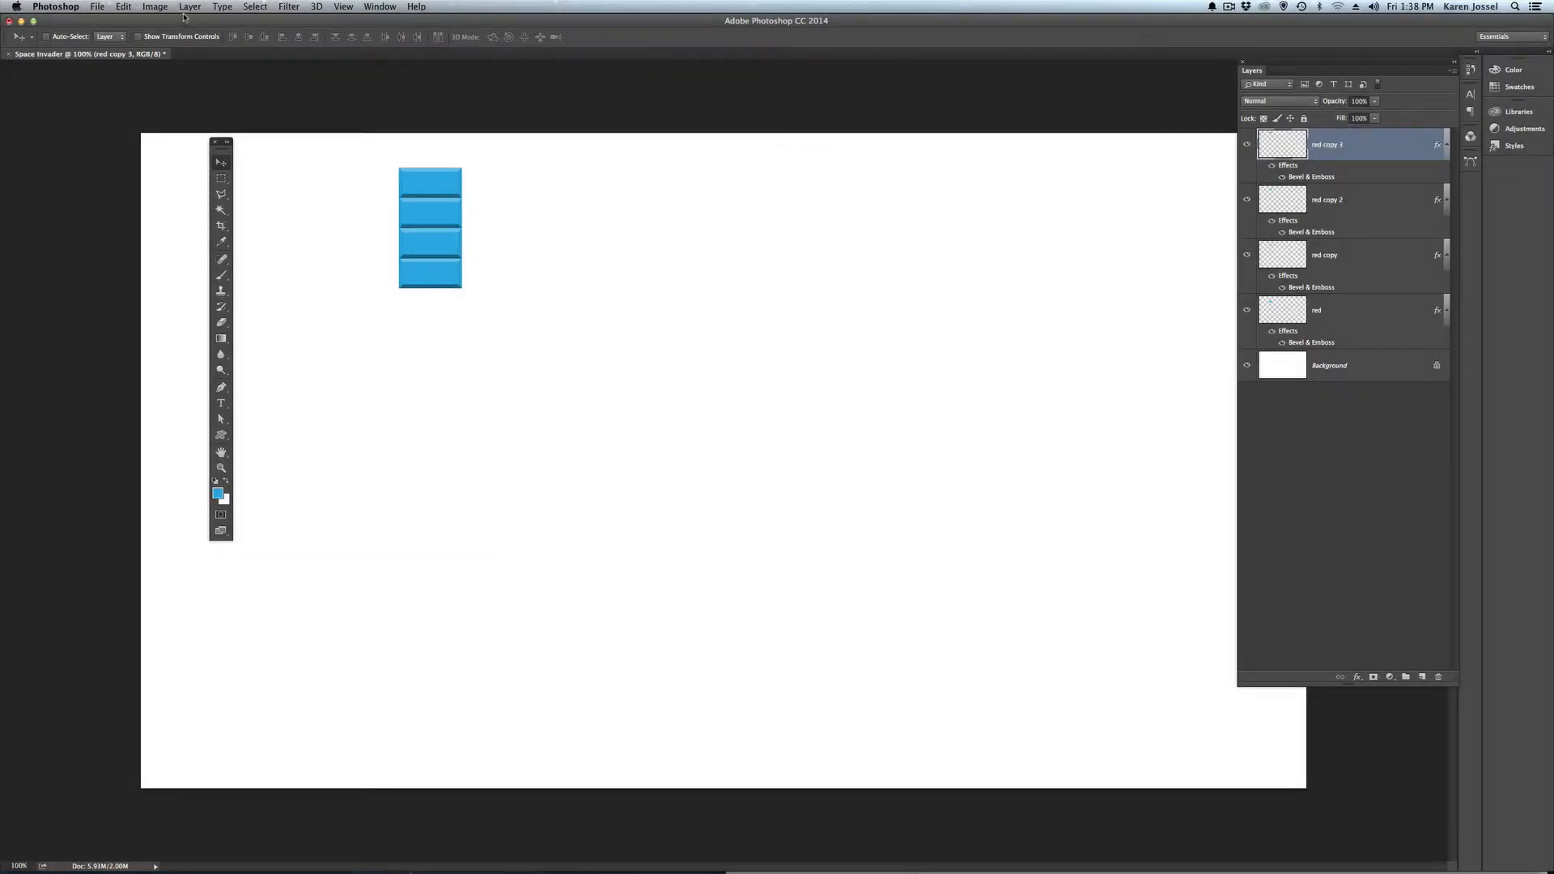
{"action": "left_click", "coordinate": [197, 9]}
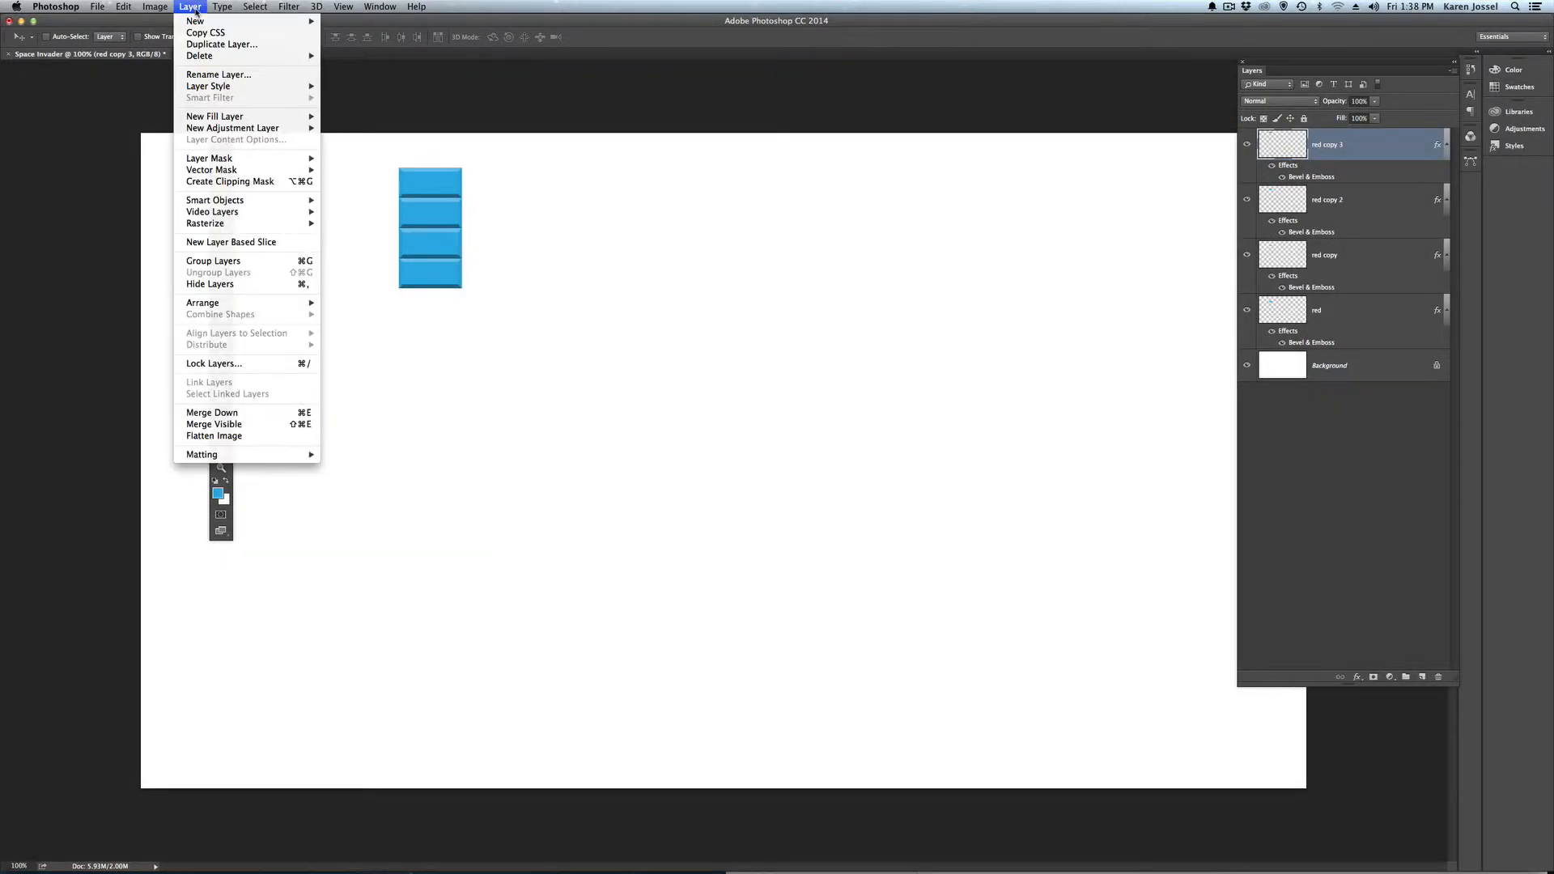
{"action": "mouse_move", "coordinate": [200, 23]}
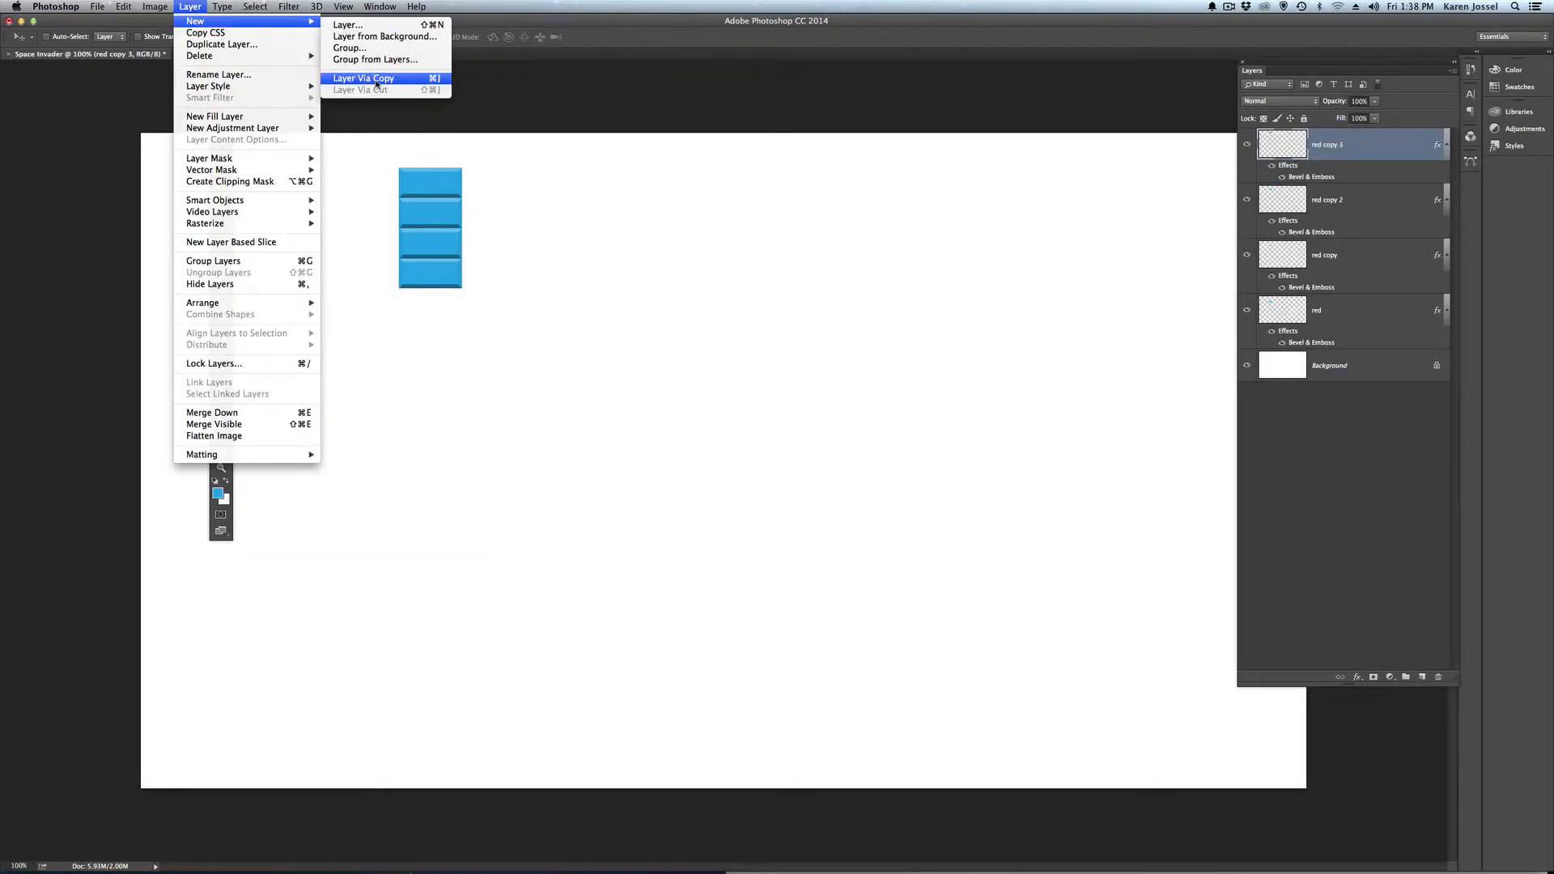
{"action": "left_click", "coordinate": [499, 15]}
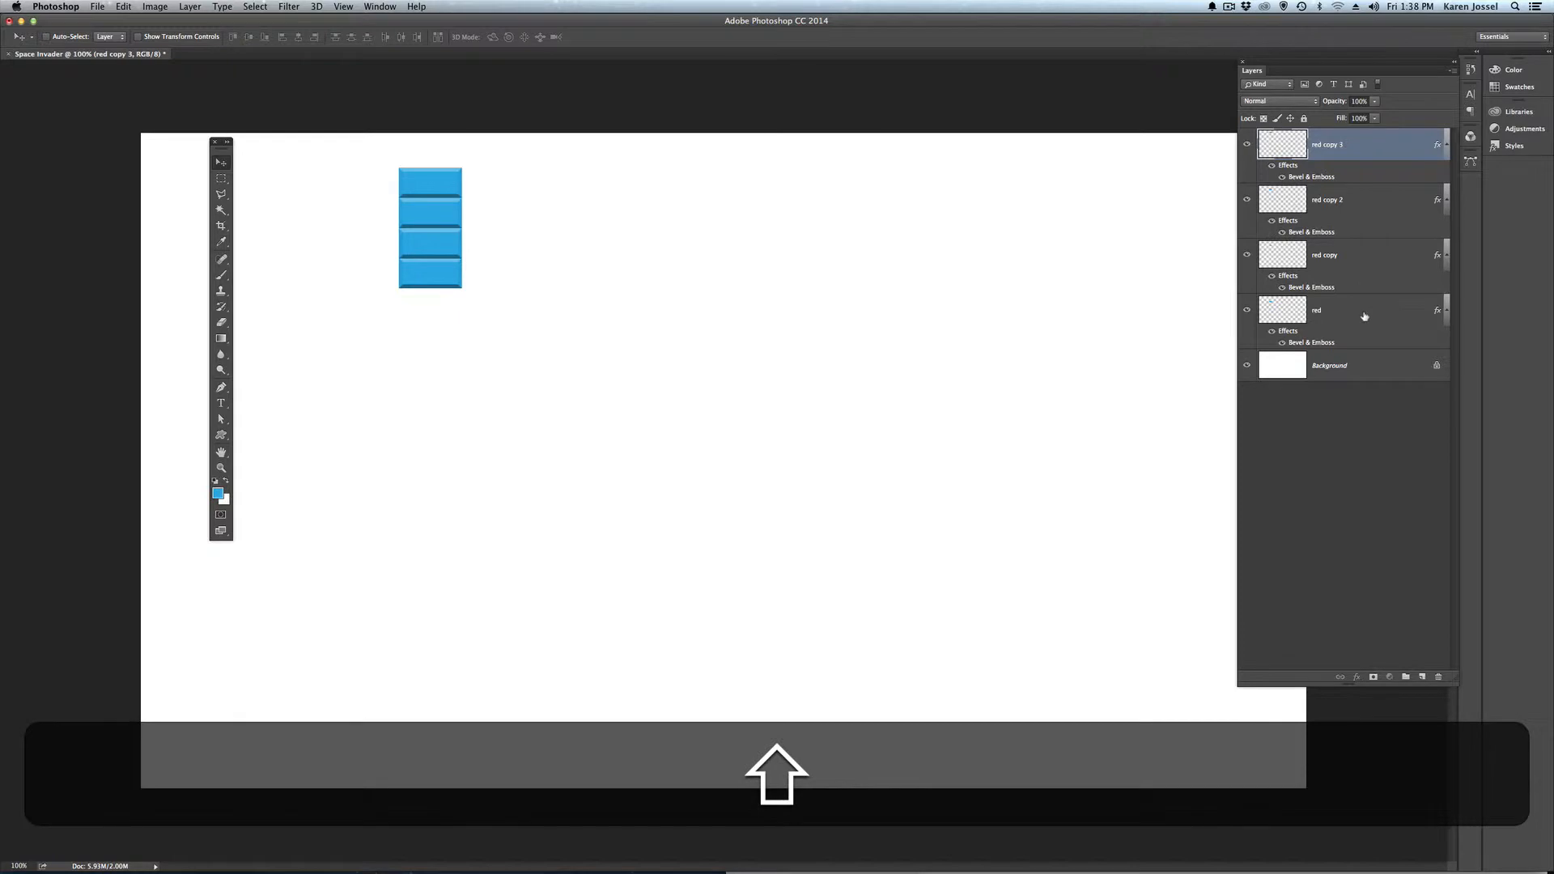
Step: Group the four block layers, from "red copy 3" down to "red", into a new group named "layer group 1"
{"action": "left_click", "coordinate": [1367, 312], "text": "shift"}
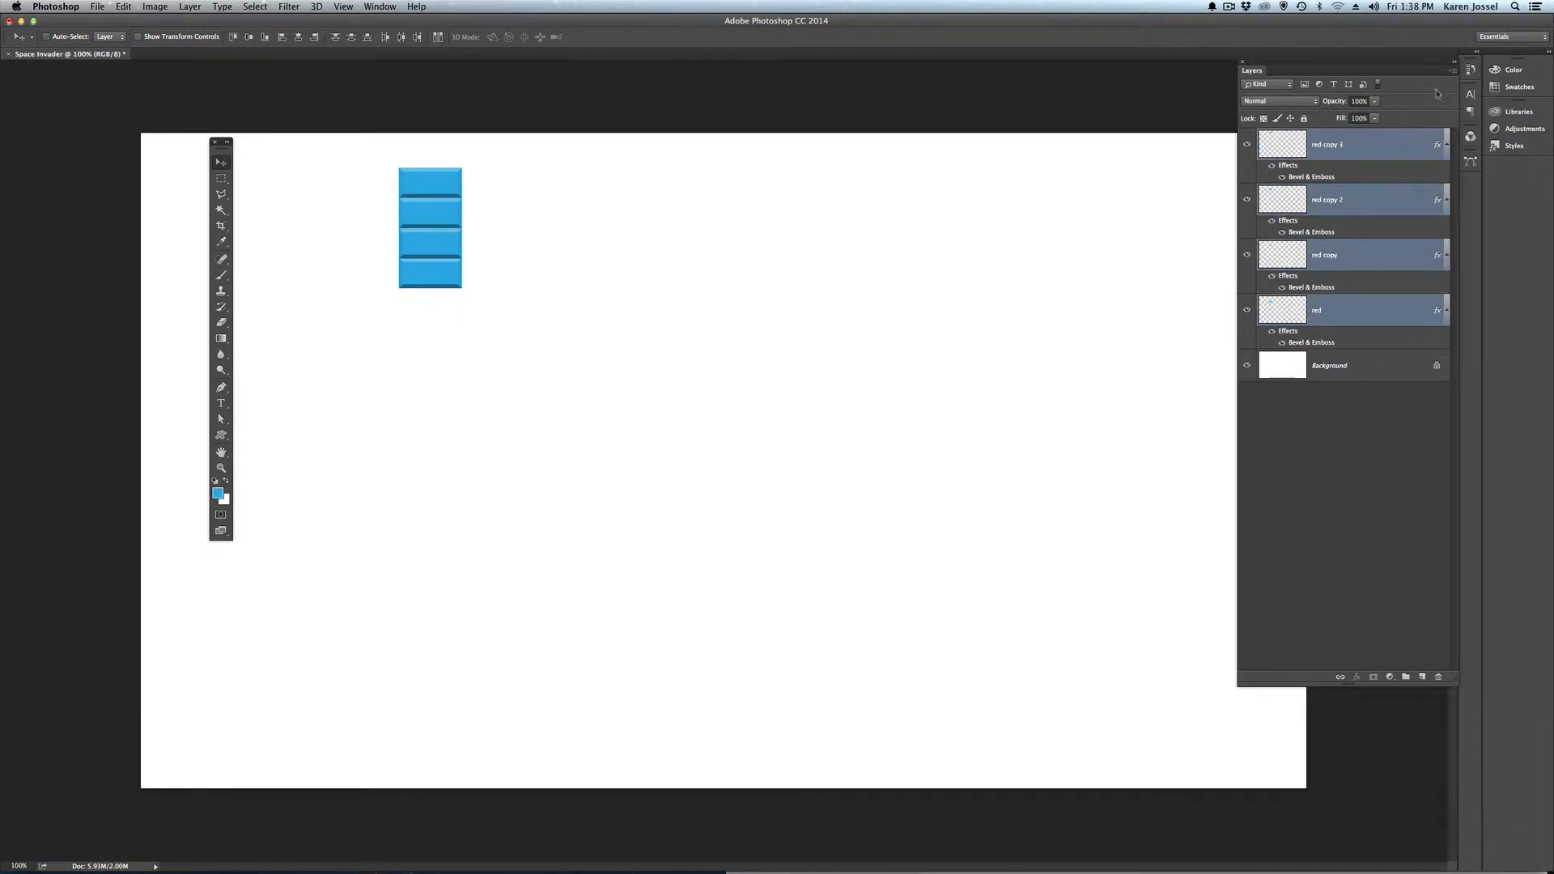
{"action": "left_click", "coordinate": [1454, 72]}
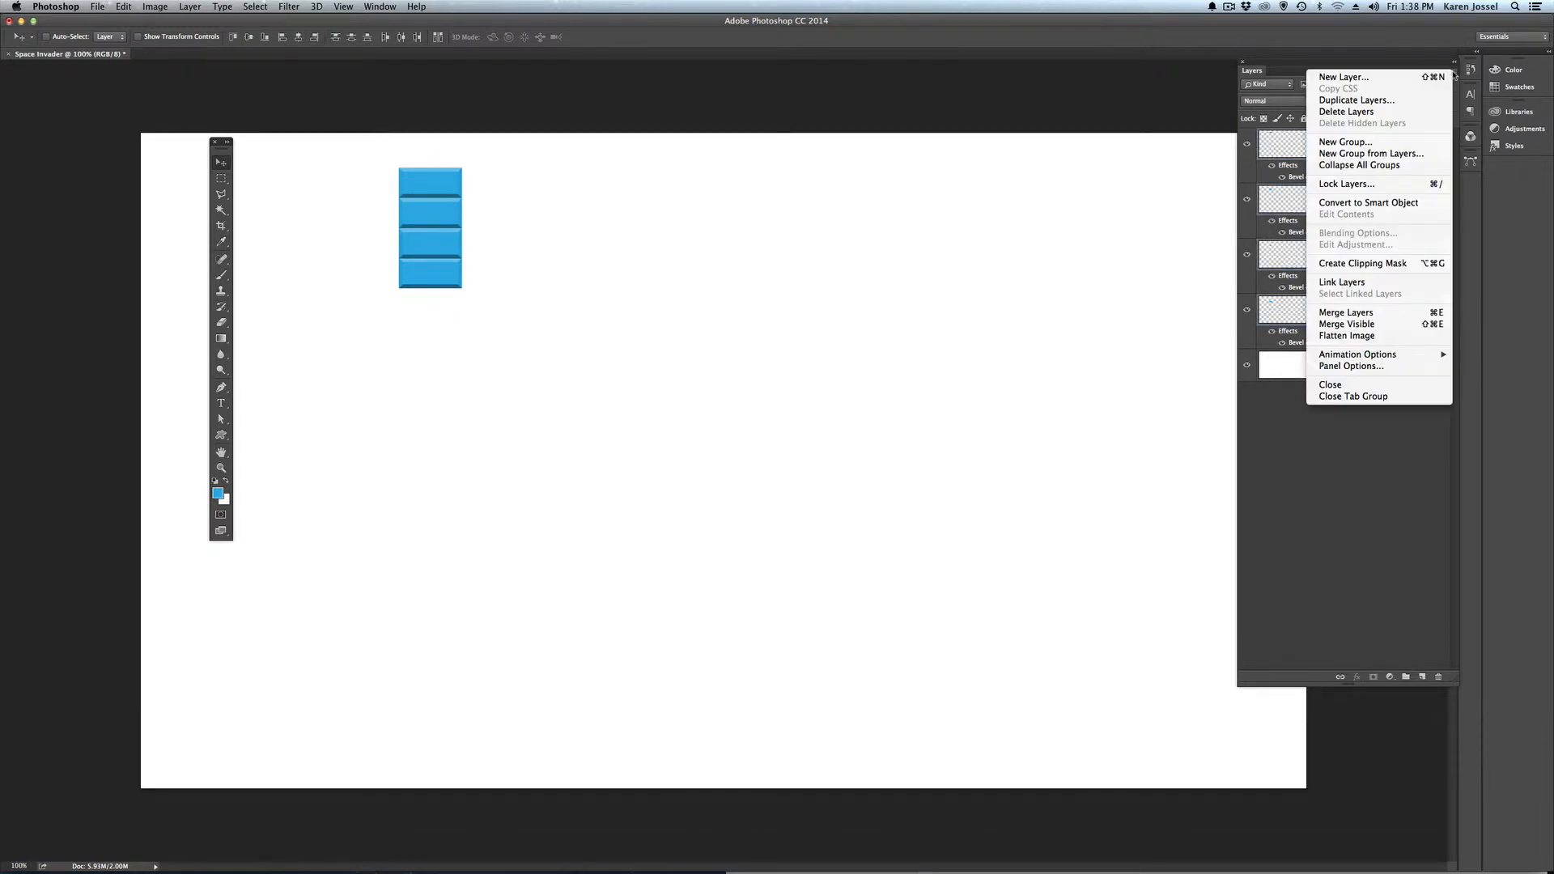
{"action": "left_click", "coordinate": [1410, 153]}
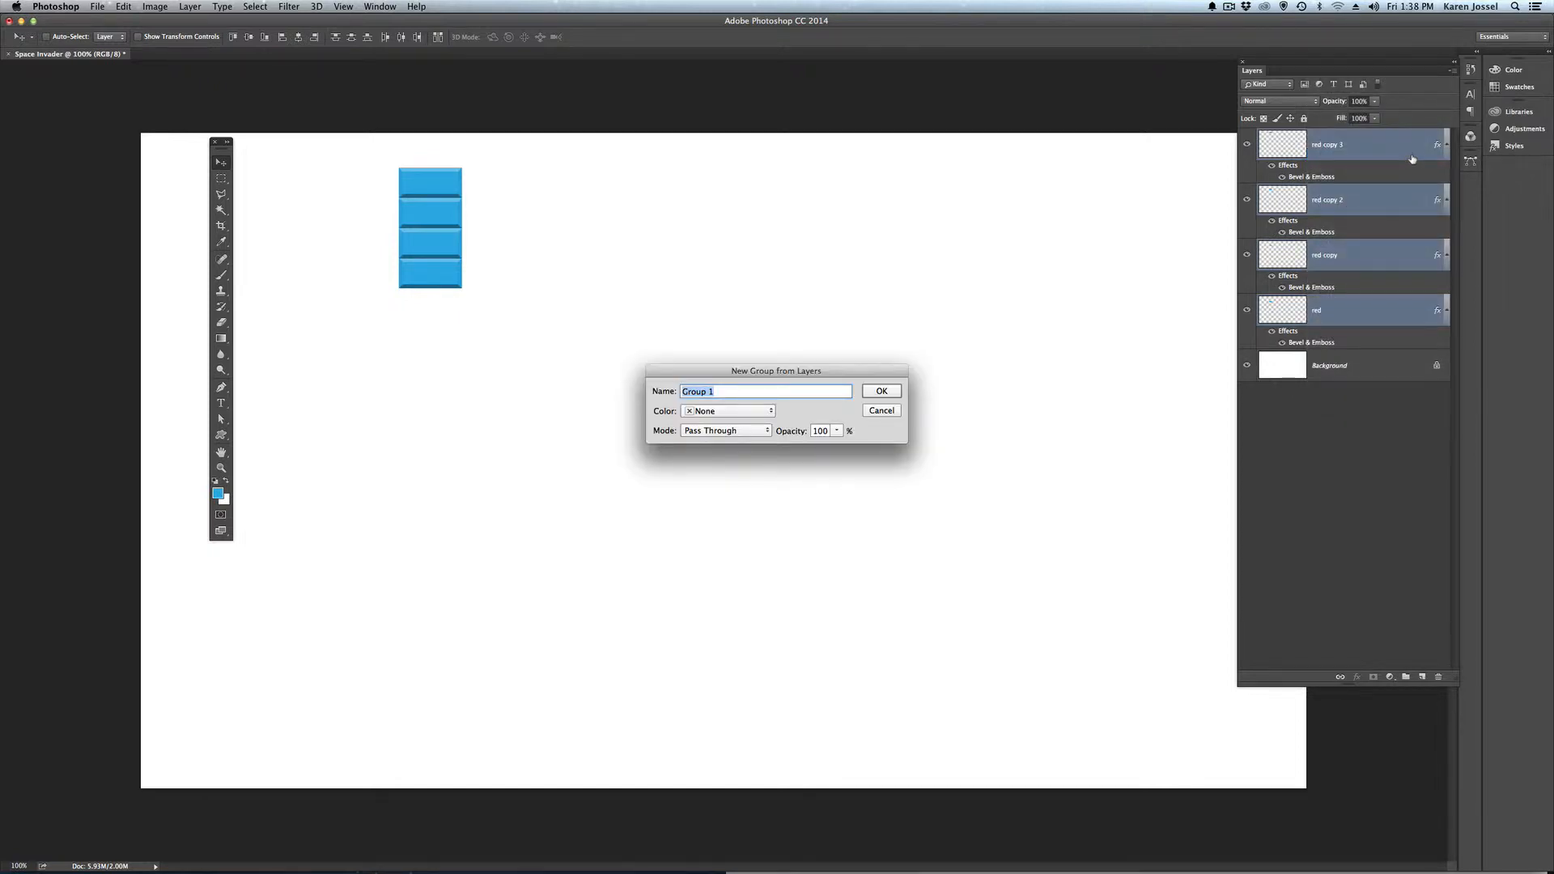
{"action": "type", "text": "layer group "}
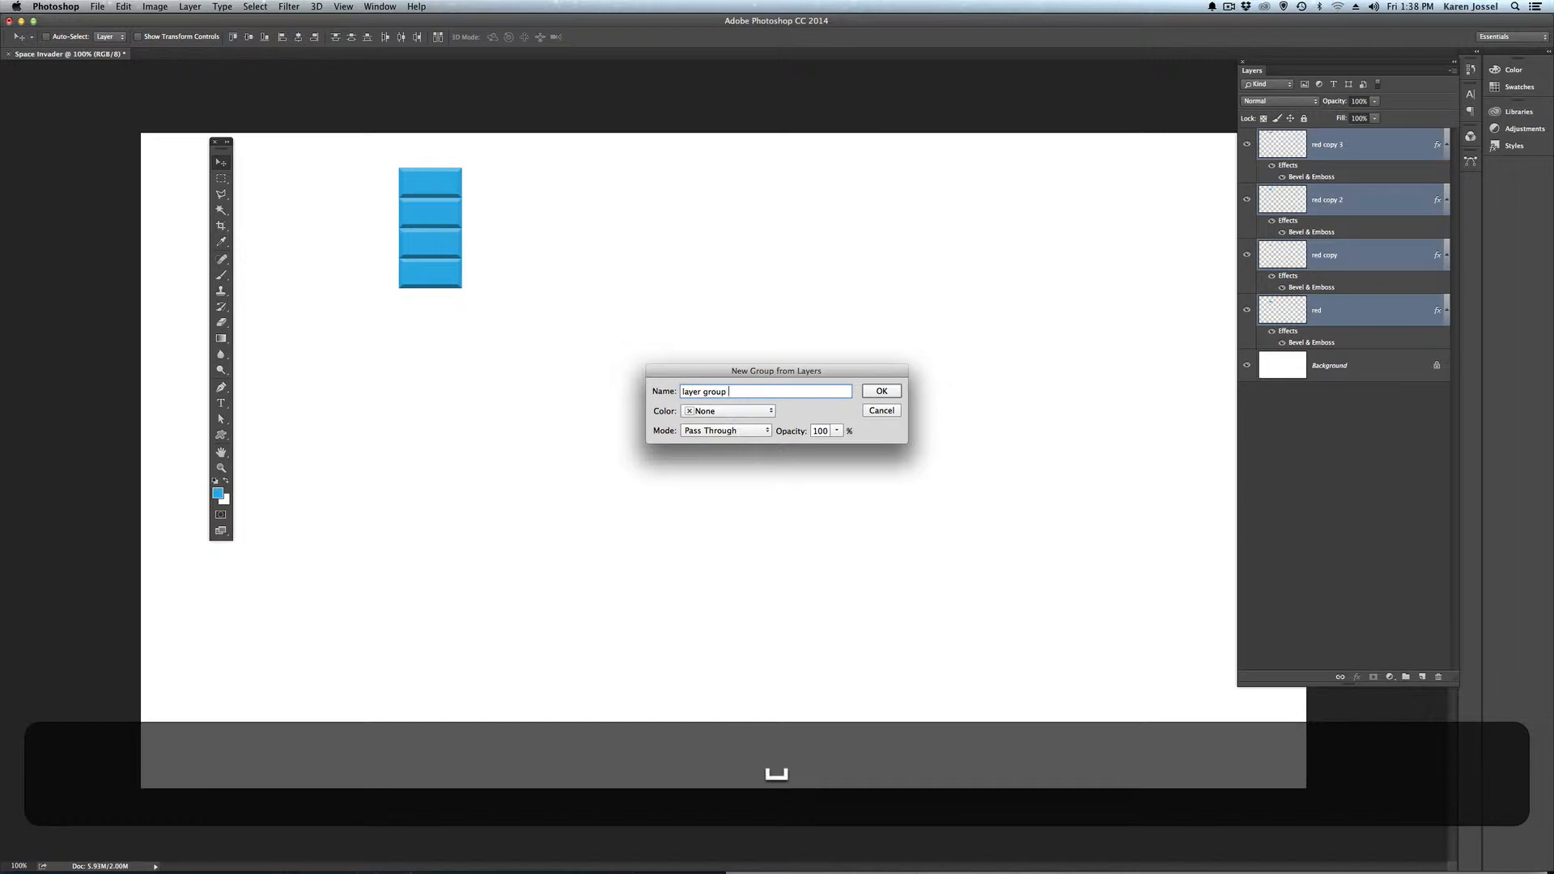
{"action": "type", "text": "1"}
{"action": "key", "text": "Return"}
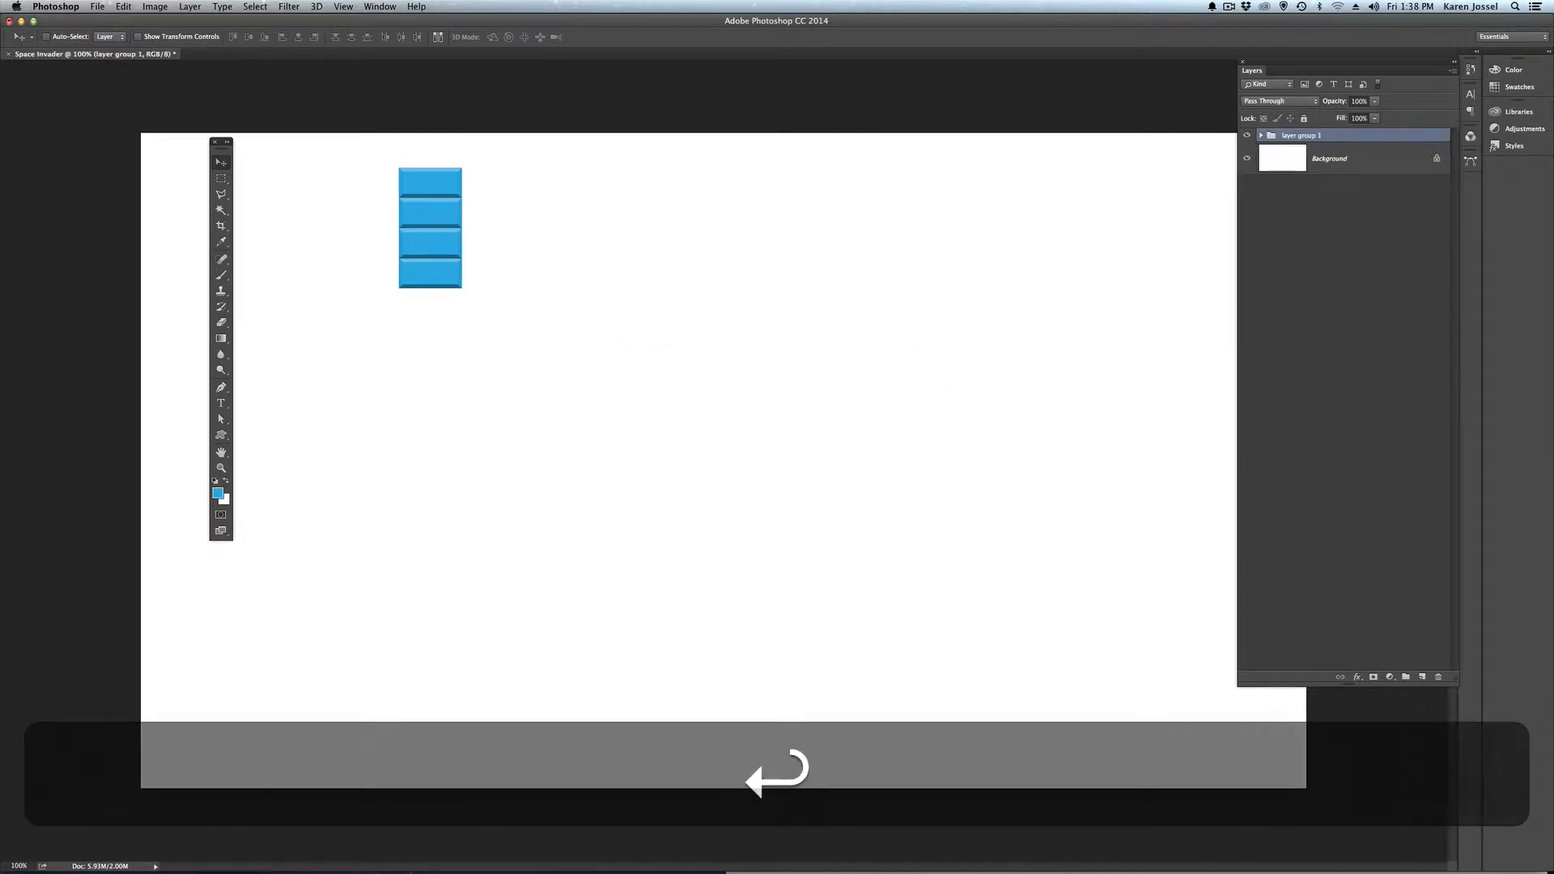
Step: Move the "layer group 1" column of blocks down to about mid-height on the canvas with the Move tool
{"action": "key", "text": "c"}
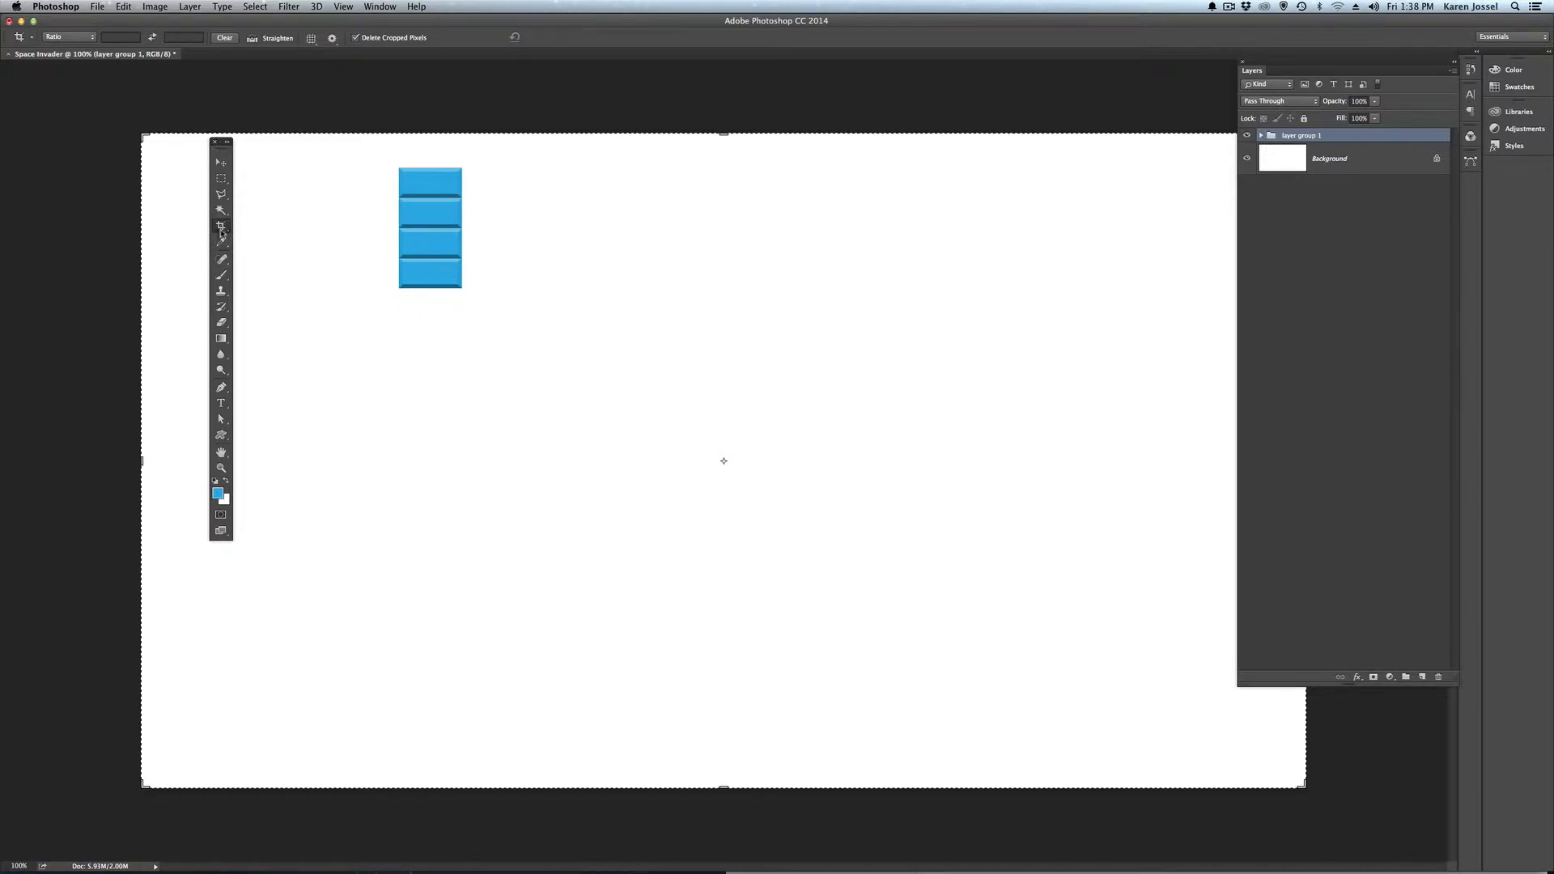
{"action": "left_click", "coordinate": [225, 182]}
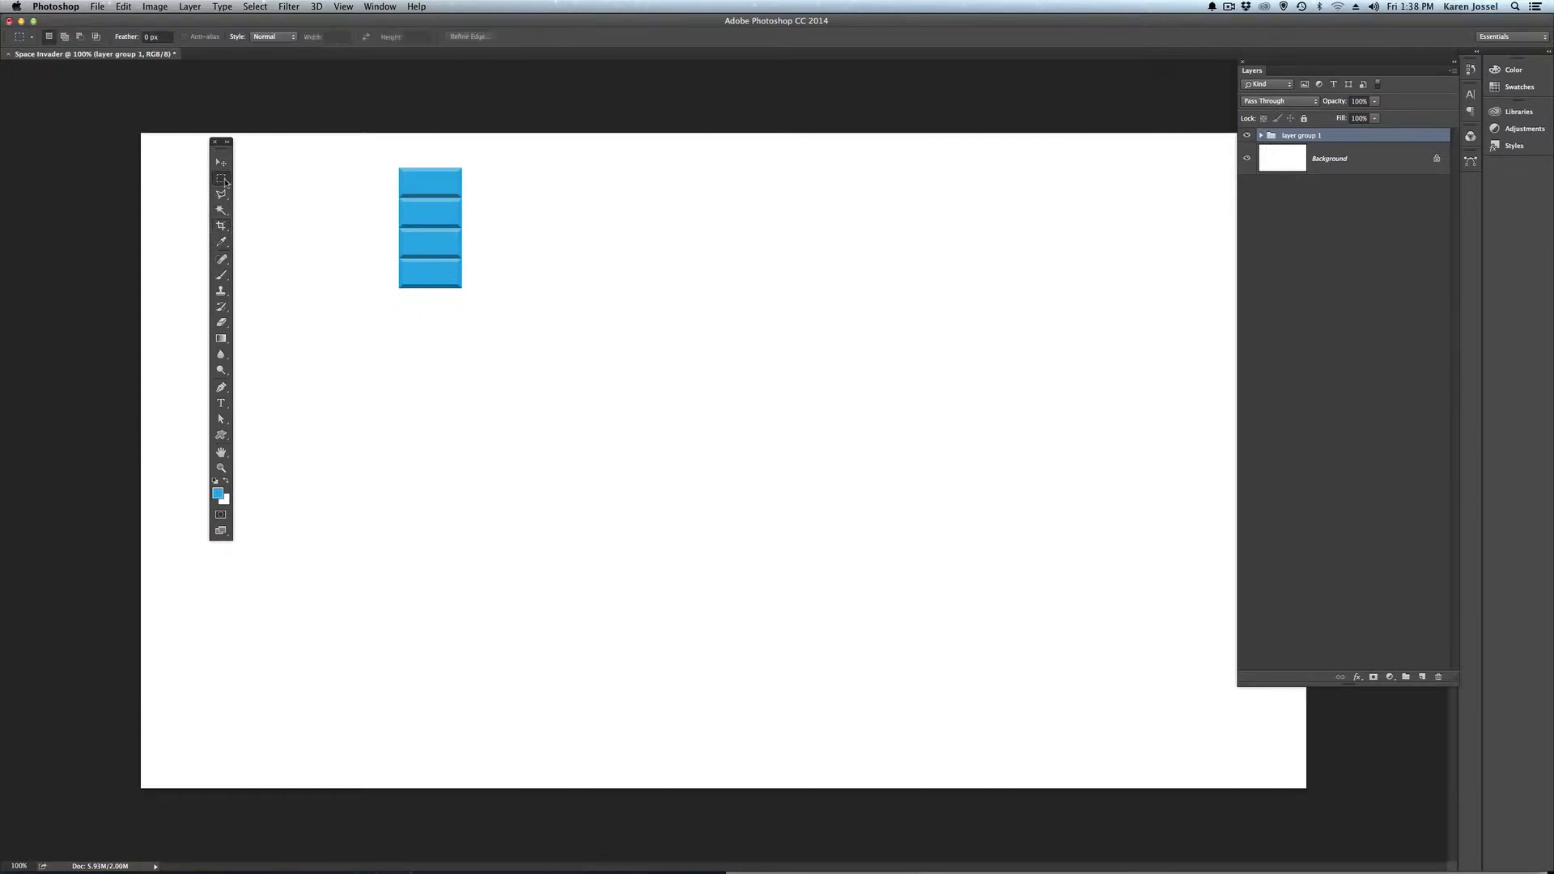
{"action": "key", "text": "v"}
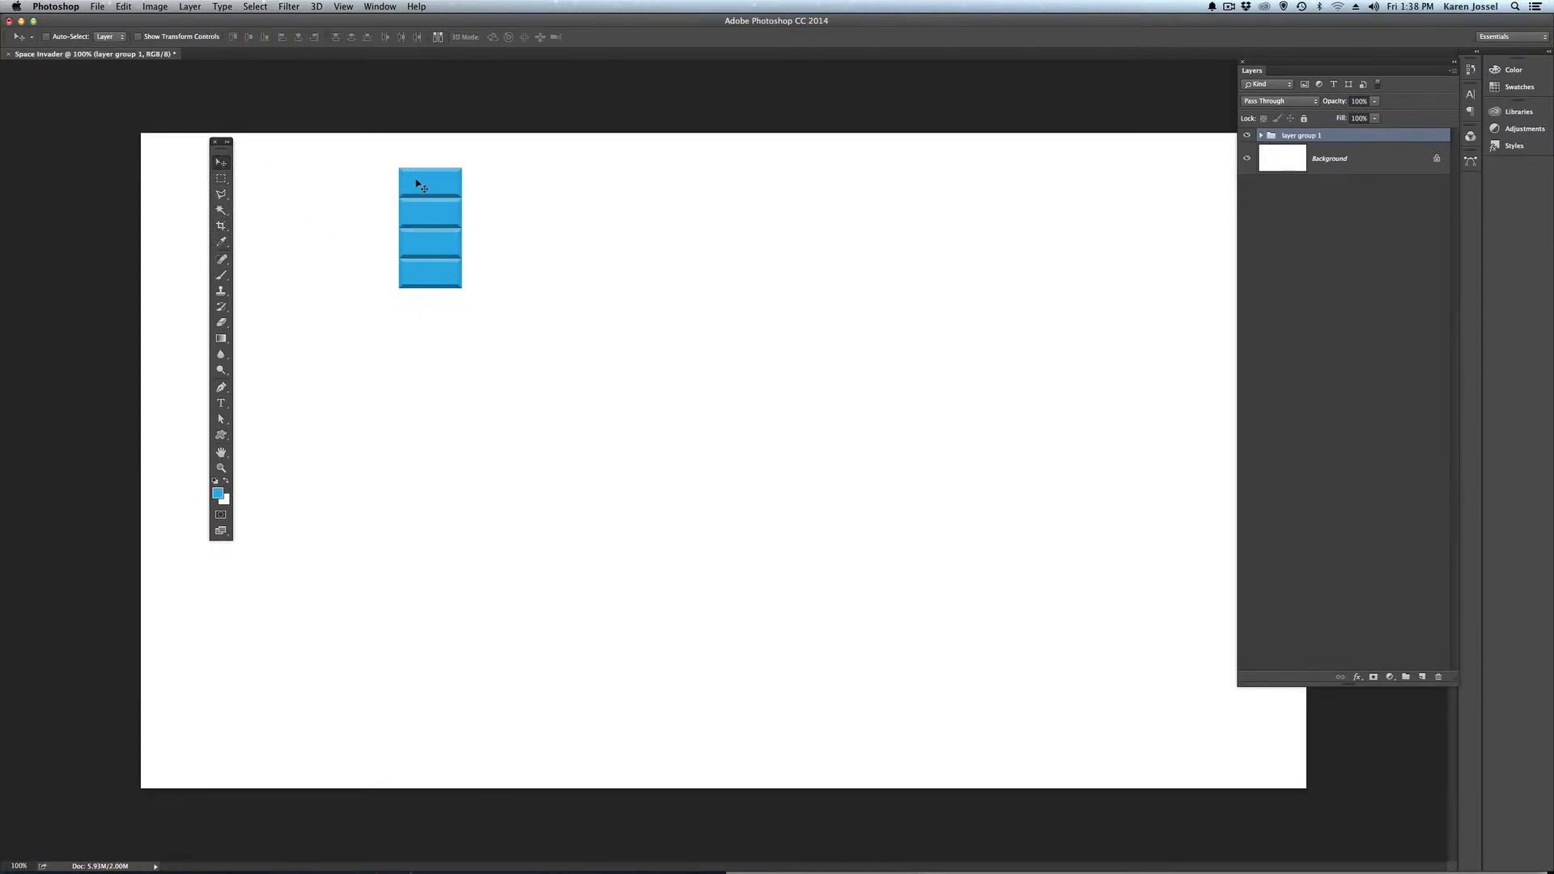
{"action": "left_click_drag", "start_coordinate": [418, 183], "coordinate": [444, 370]}
Step: Duplicate "layer group 1" within the Space Invader document as "layer group 2"
{"action": "left_click", "coordinate": [1454, 75]}
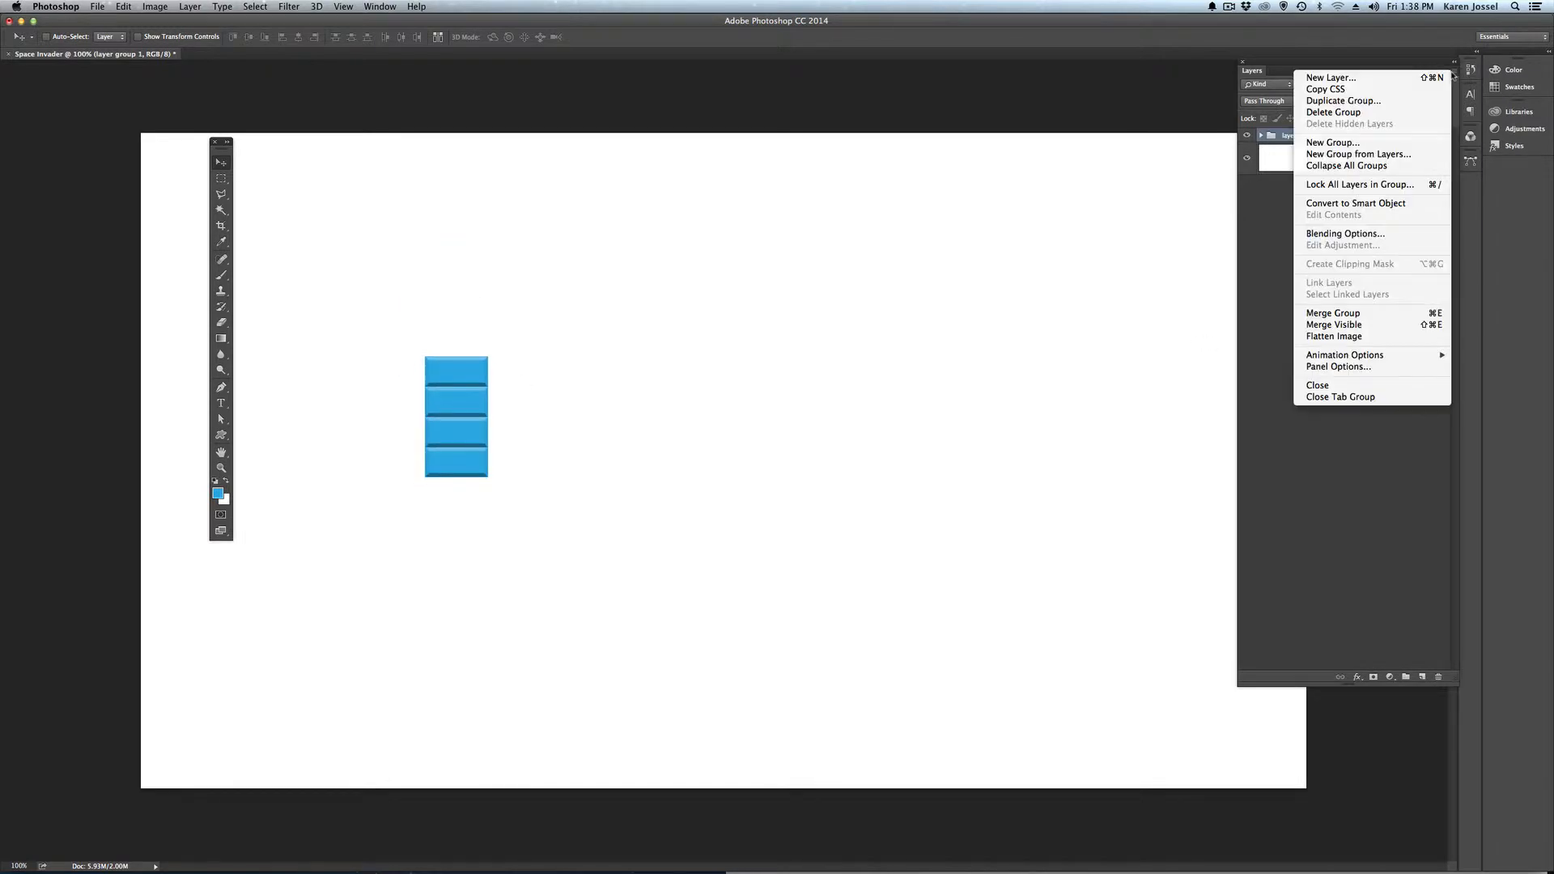
{"action": "left_click", "coordinate": [1420, 100]}
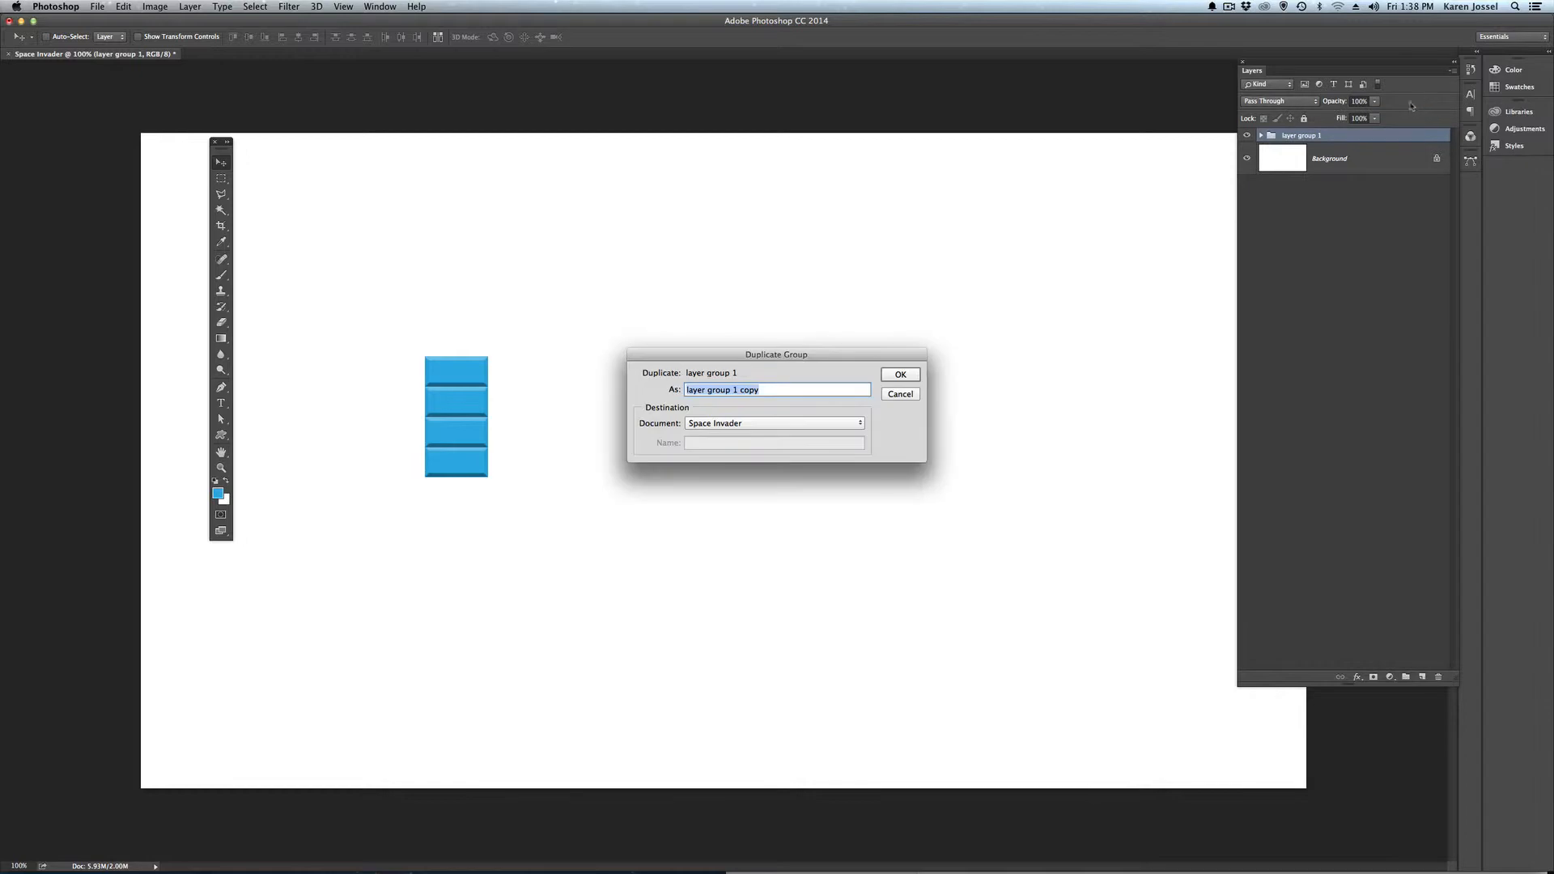
{"action": "left_click_drag", "start_coordinate": [762, 391], "coordinate": [733, 390]}
{"action": "type", "text": "2"}
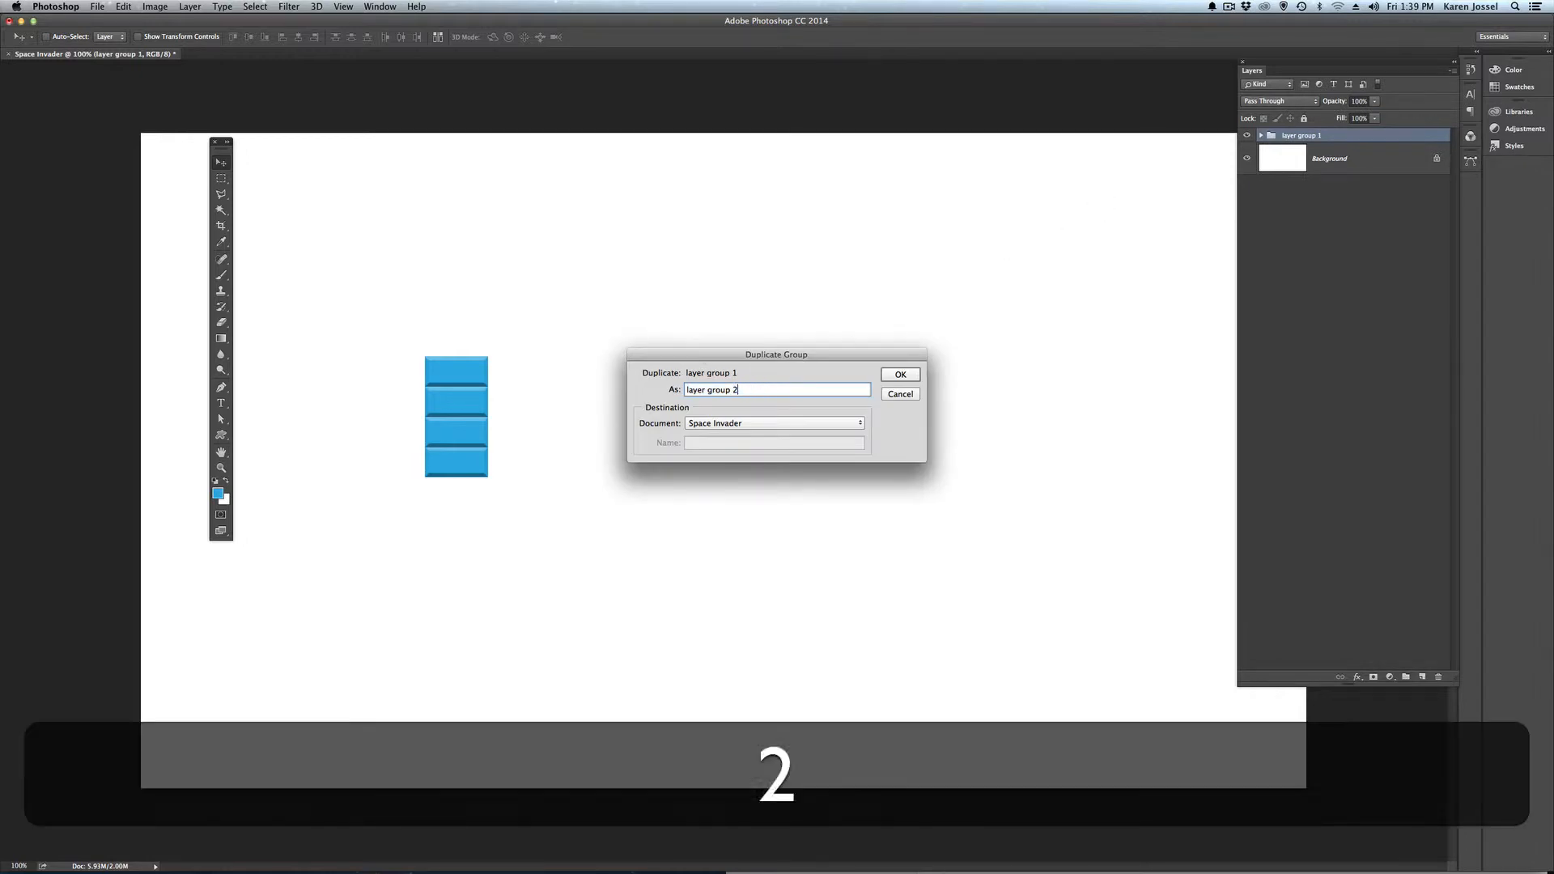
{"action": "key", "text": "Return"}
Step: Move "layer group 2" directly to the right of the first column and nudge it up so the rows line up
{"action": "left_click_drag", "start_coordinate": [435, 391], "coordinate": [514, 400]}
{"action": "left_click_drag", "start_coordinate": [510, 400], "coordinate": [507, 400]}
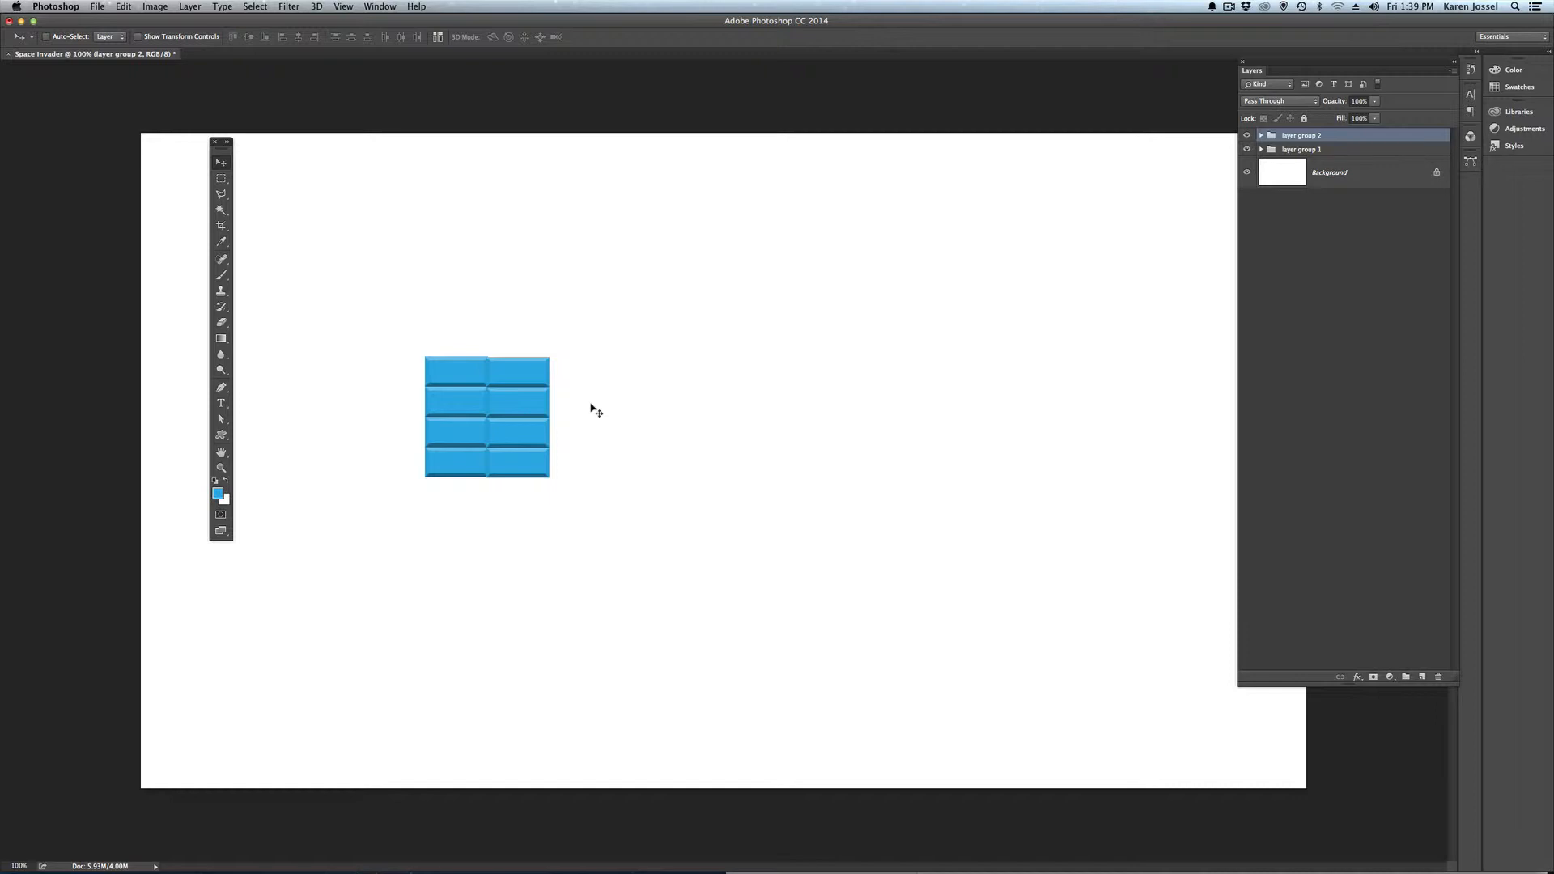
{"action": "key", "text": "Up"}
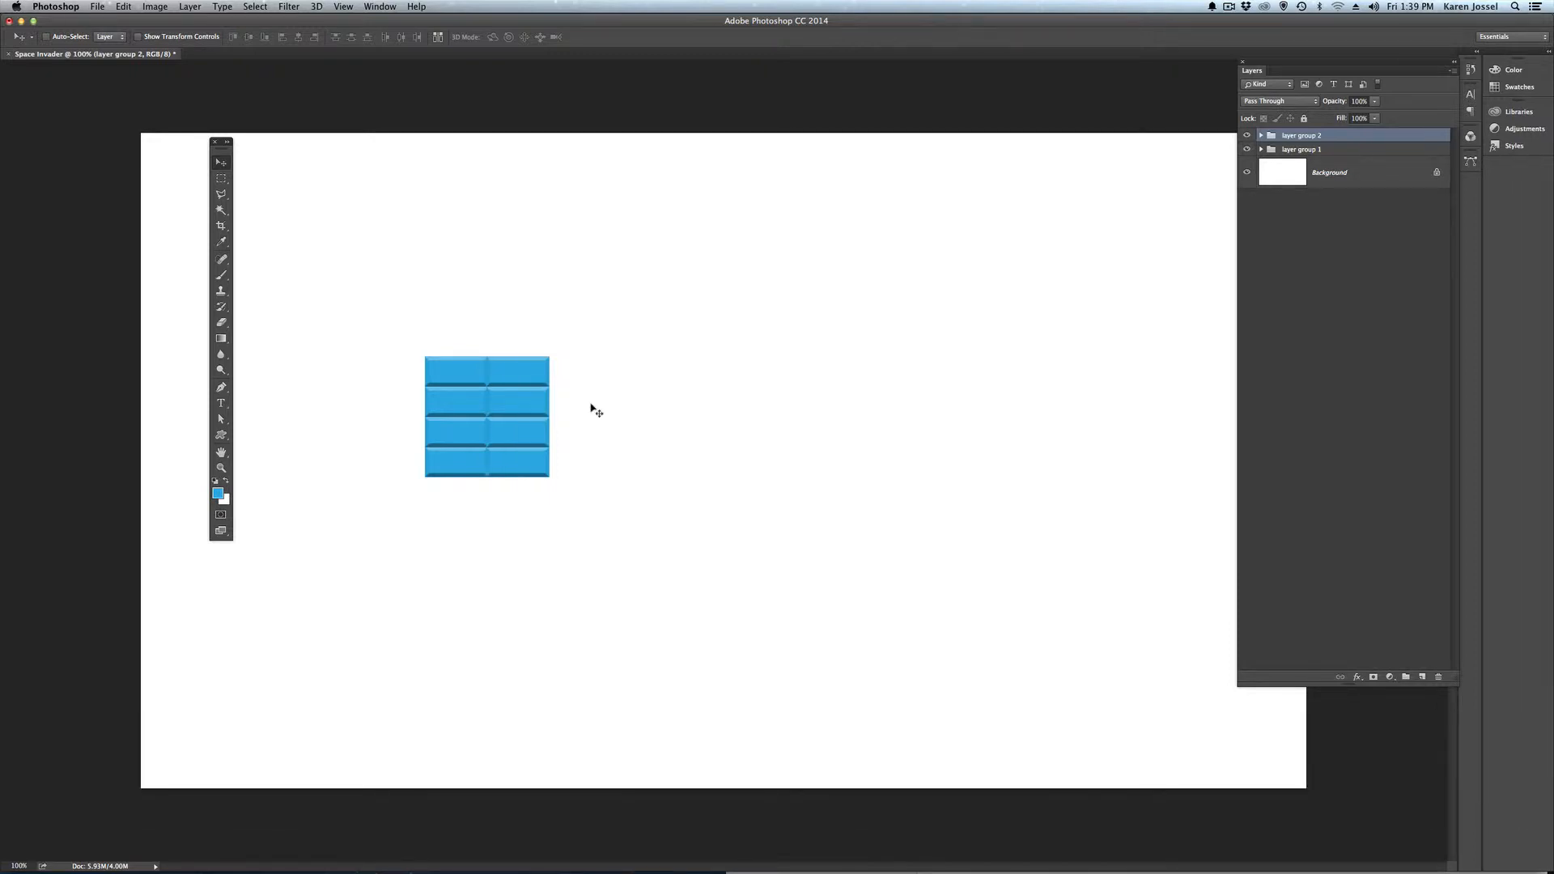
Step: Group "layer group 2" and "layer group 1" into a new group named "layer group 3"
{"action": "left_click", "coordinate": [1321, 150], "text": "super"}
{"action": "left_click", "coordinate": [1454, 71]}
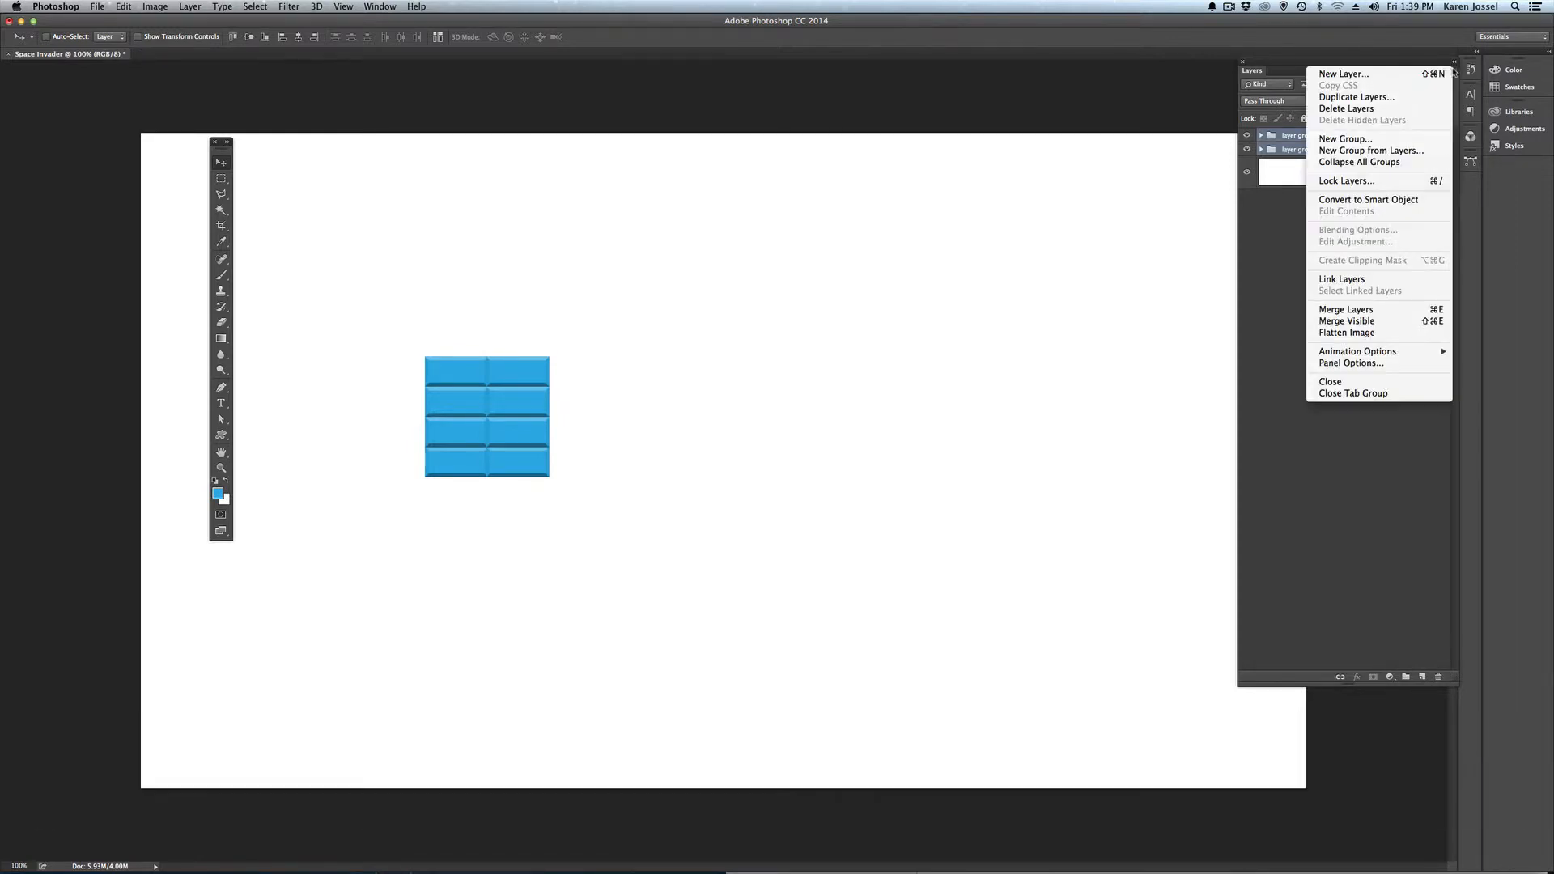
{"action": "left_click", "coordinate": [1413, 152]}
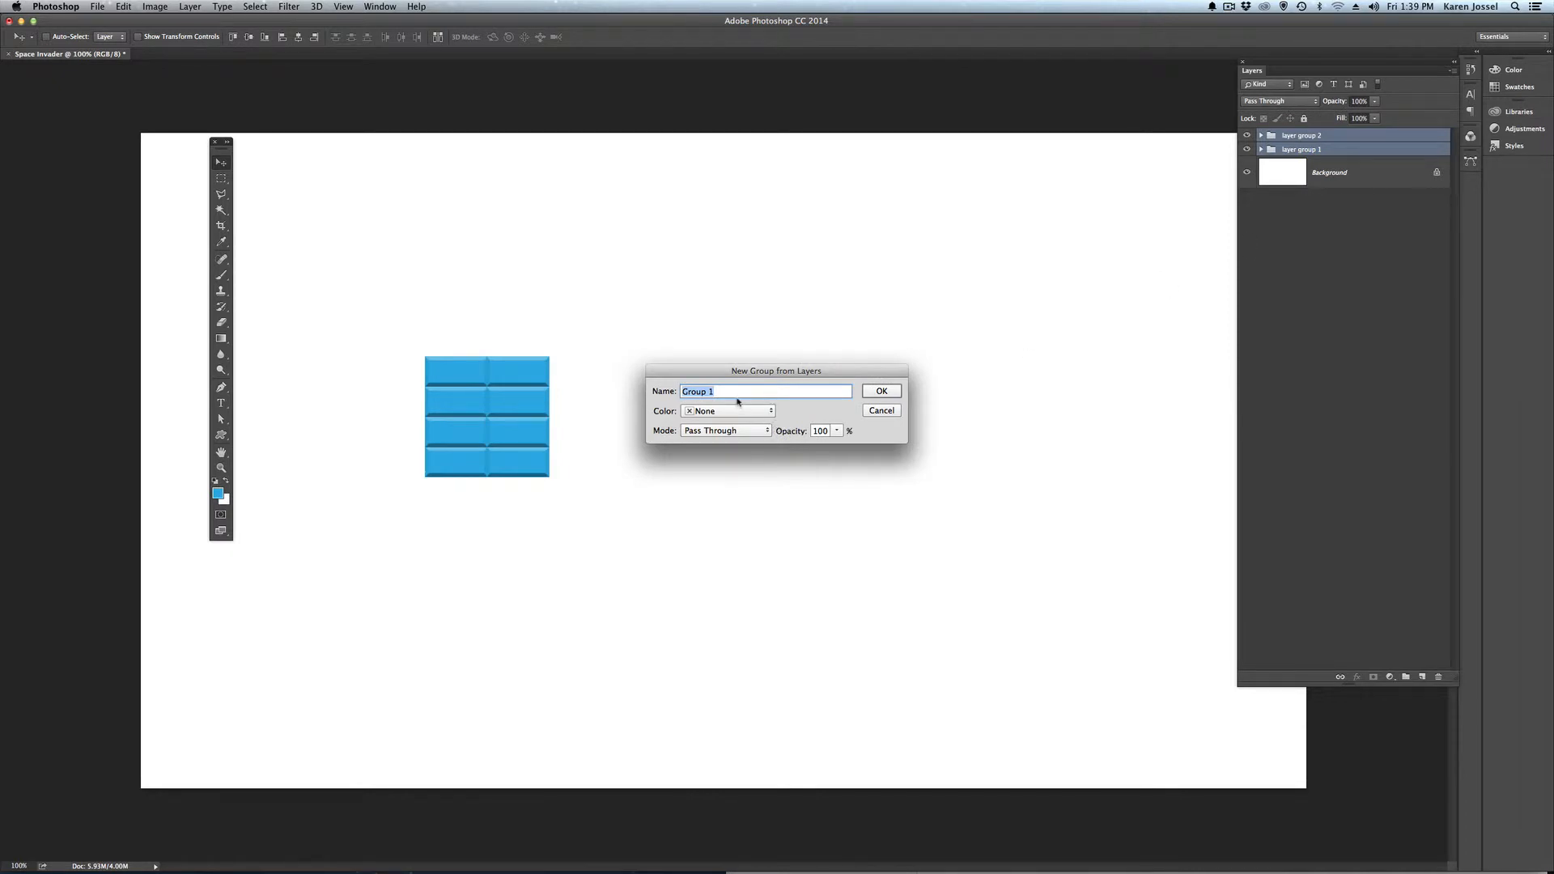
{"action": "type", "text": "layer group"}
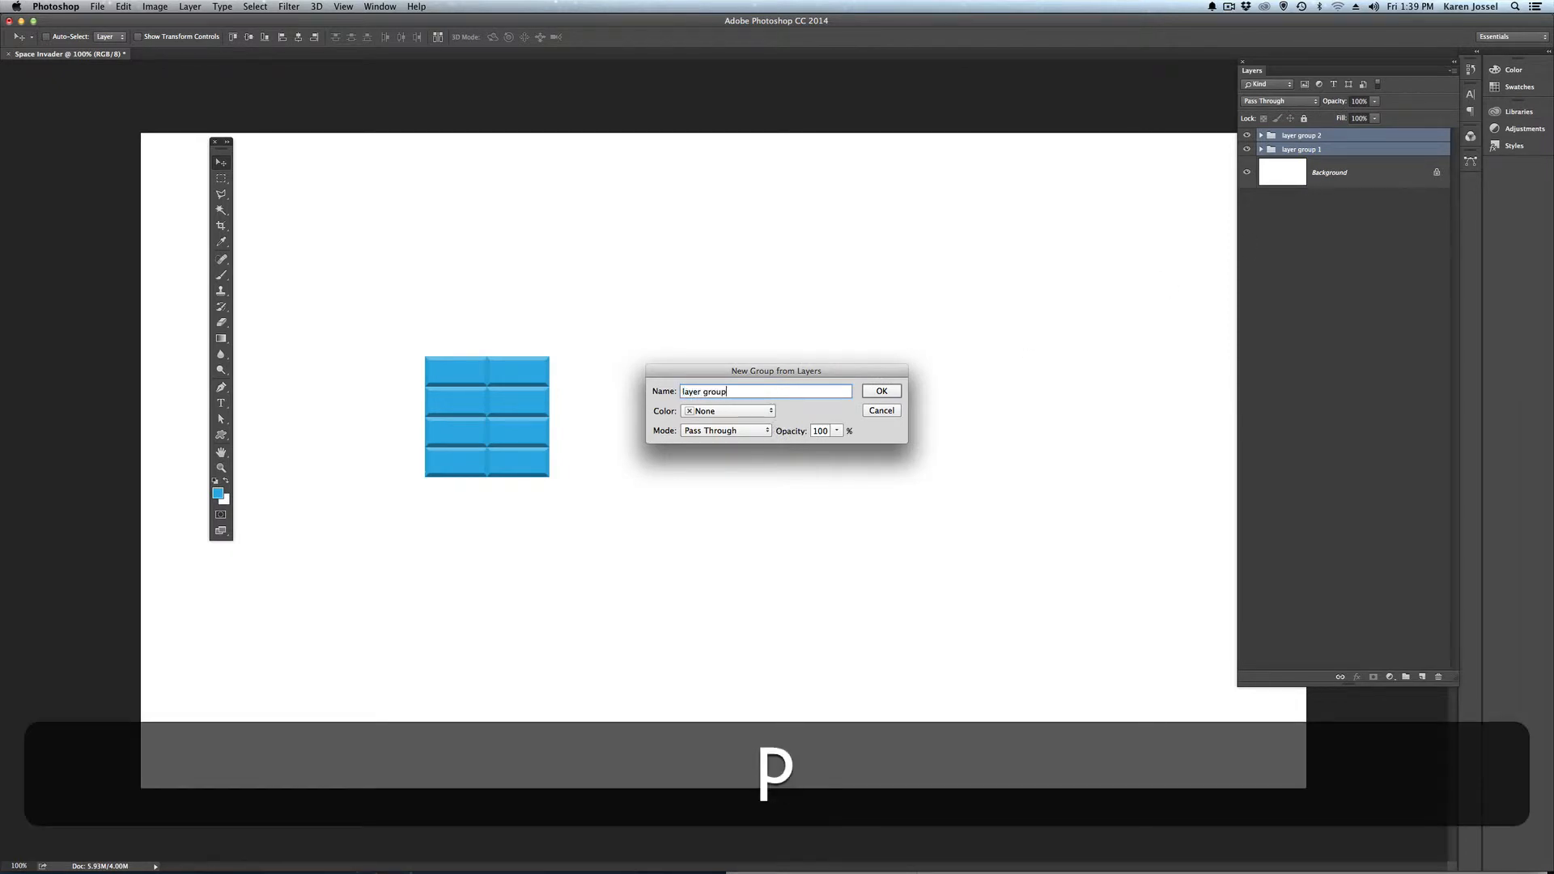
{"action": "type", "text": " 3"}
{"action": "key", "text": "Return"}
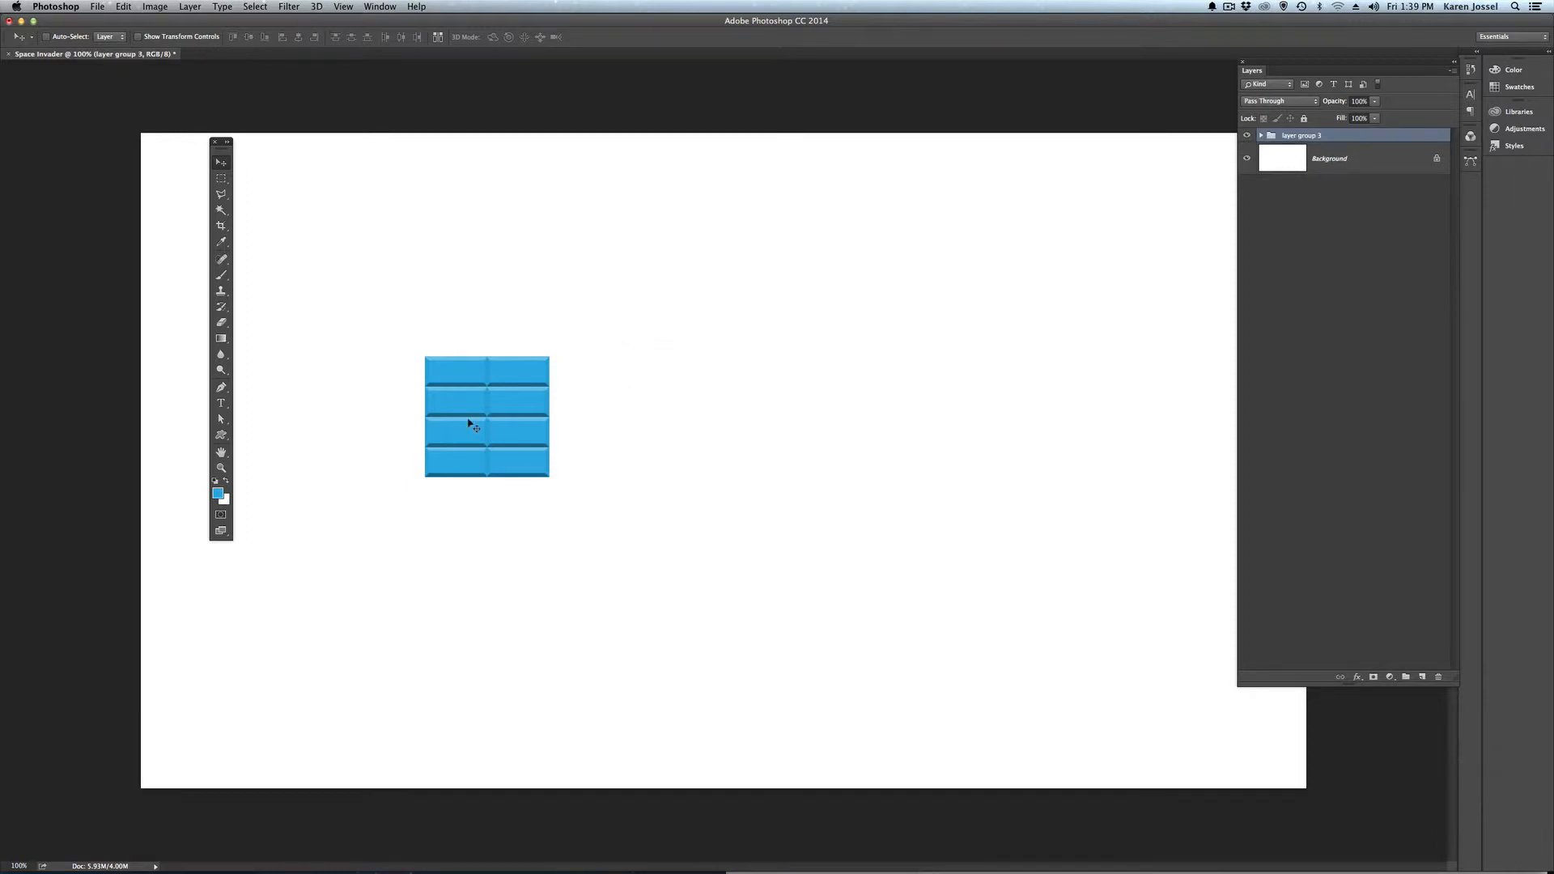
{"action": "mouse_move", "coordinate": [470, 423]}
{"action": "left_mouse_down"}
{"action": "mouse_move", "coordinate": [570, 431]}
{"action": "mouse_move", "coordinate": [466, 425]}
{"action": "left_mouse_up"}
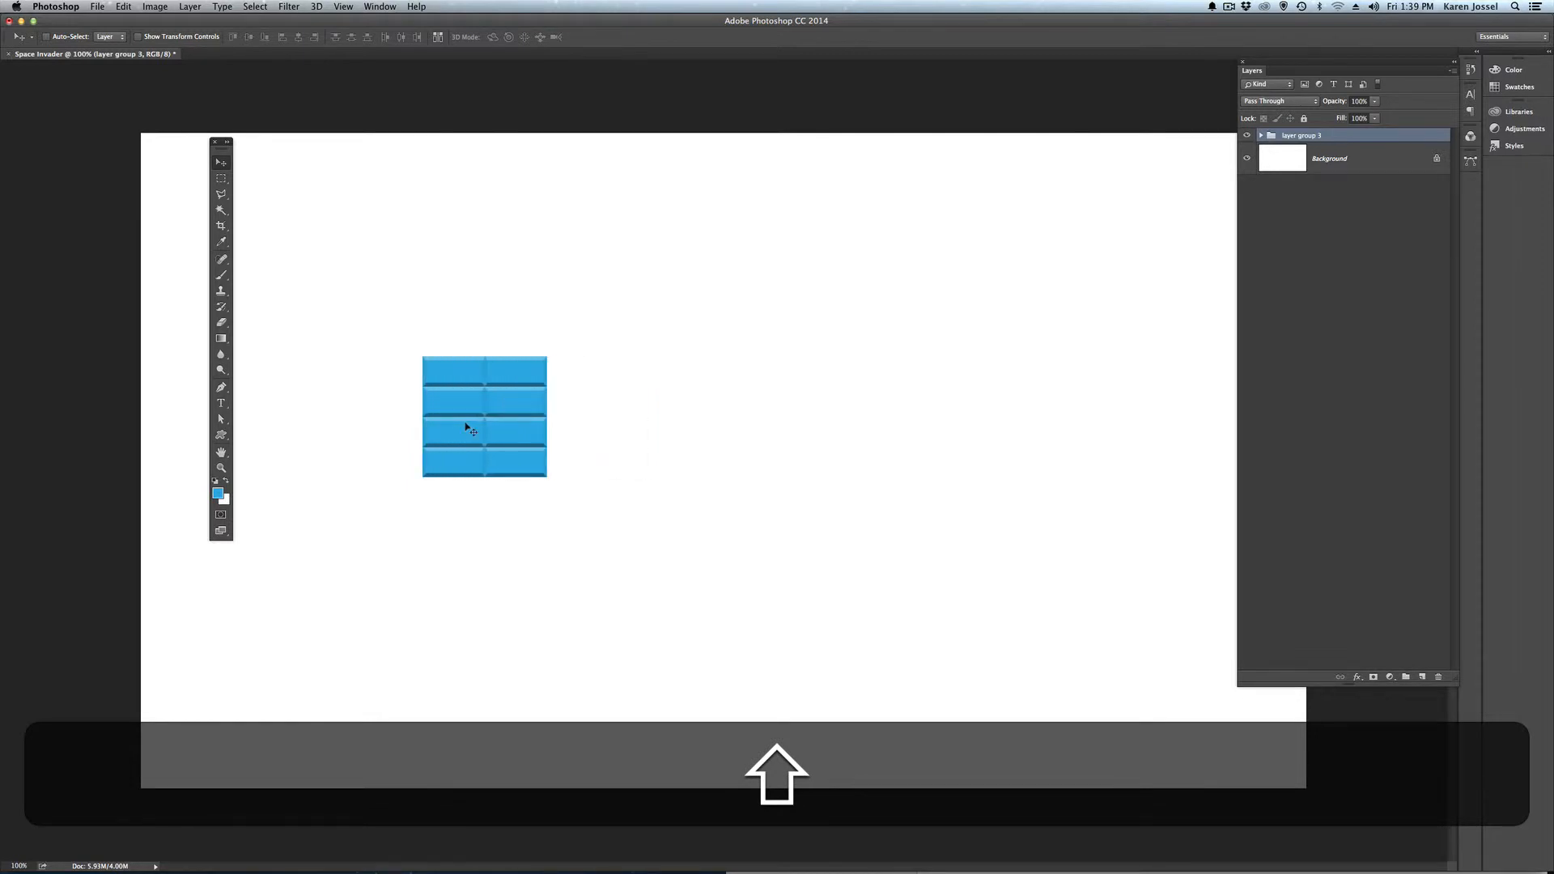
{"action": "key", "text": "super+shift+z"}
{"action": "key", "text": "super+z"}
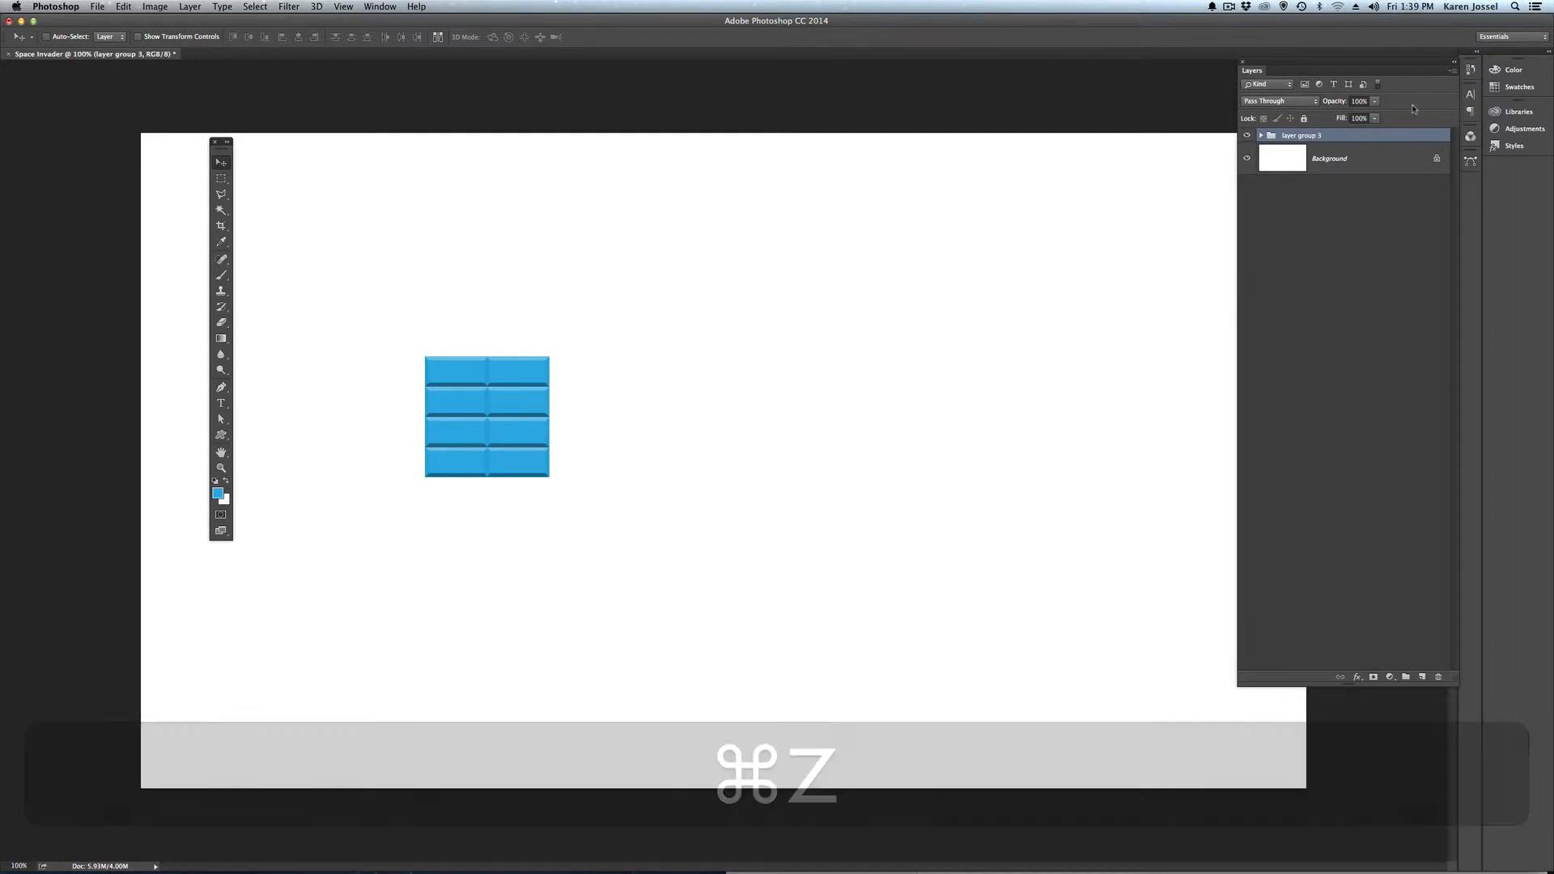
Step: Duplicate "layer group 3" within the Space Invader document as "layer group 4"
{"action": "left_click", "coordinate": [1451, 70]}
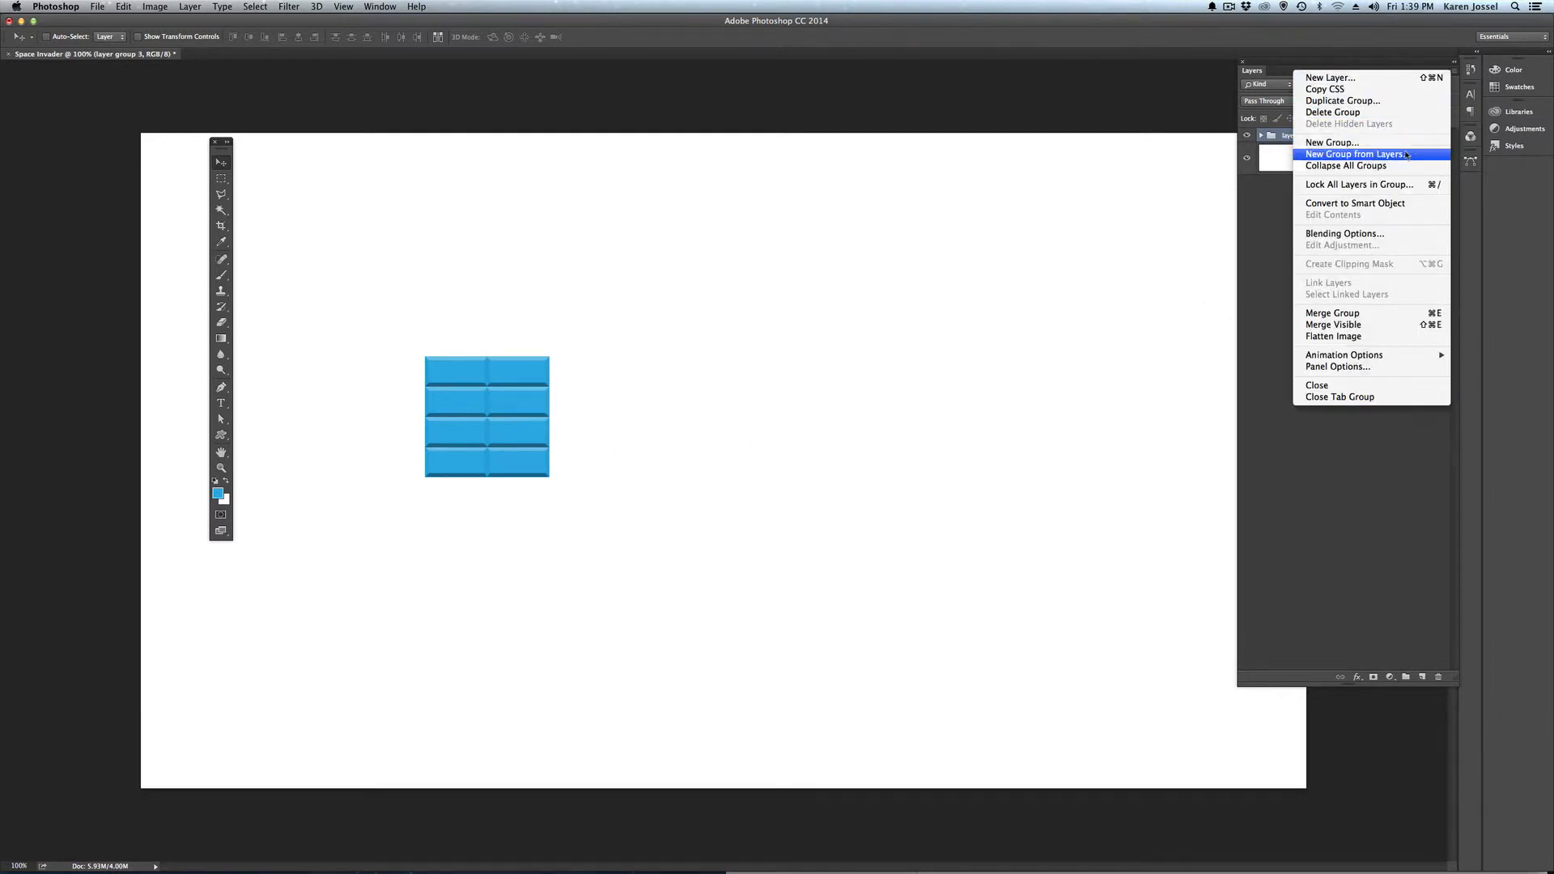
{"action": "left_click", "coordinate": [1402, 102]}
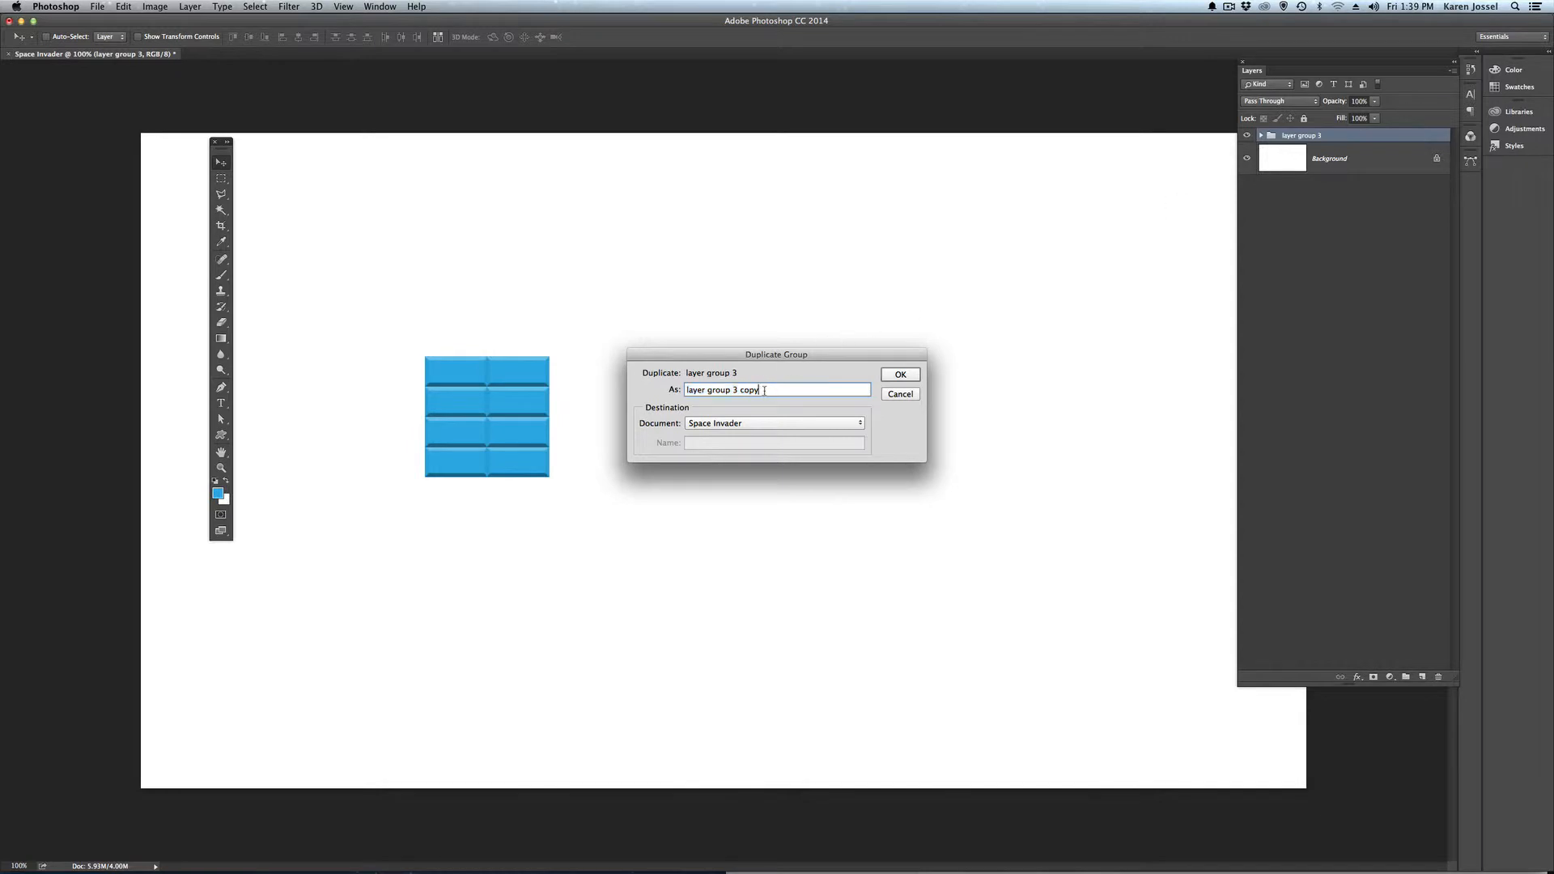
{"action": "left_click_drag", "start_coordinate": [760, 390], "coordinate": [735, 390]}
{"action": "type", "text": "4"}
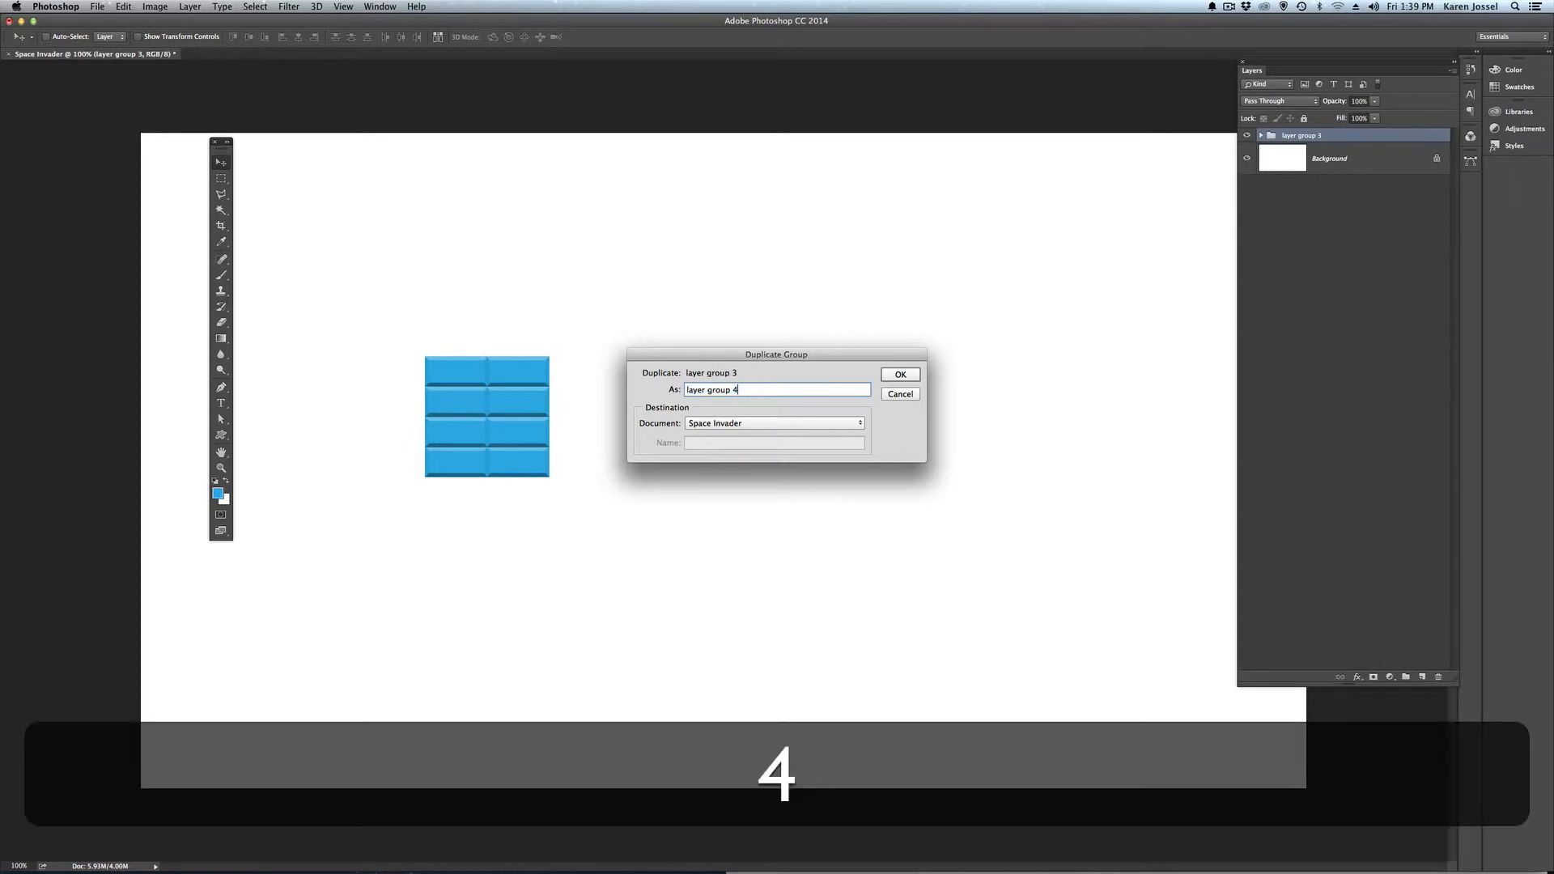
{"action": "key", "text": "Return"}
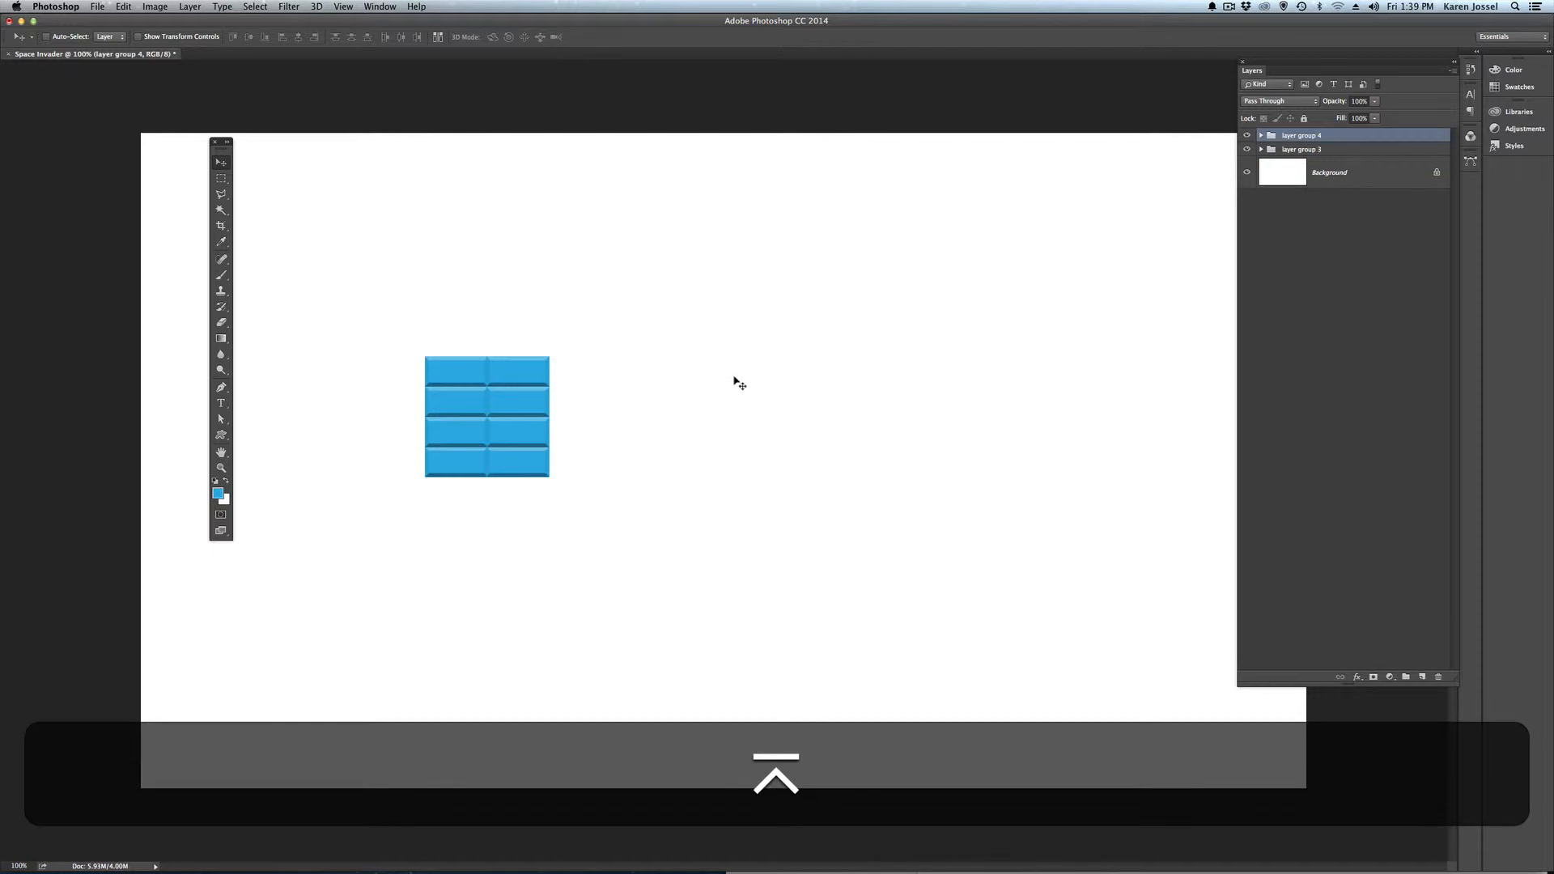
Step: Move "layer group 4" horizontally until it abuts the right edge of the original two columns
{"action": "left_click_drag", "start_coordinate": [496, 382], "coordinate": [722, 403]}
{"action": "key", "text": "shift+super+z"}
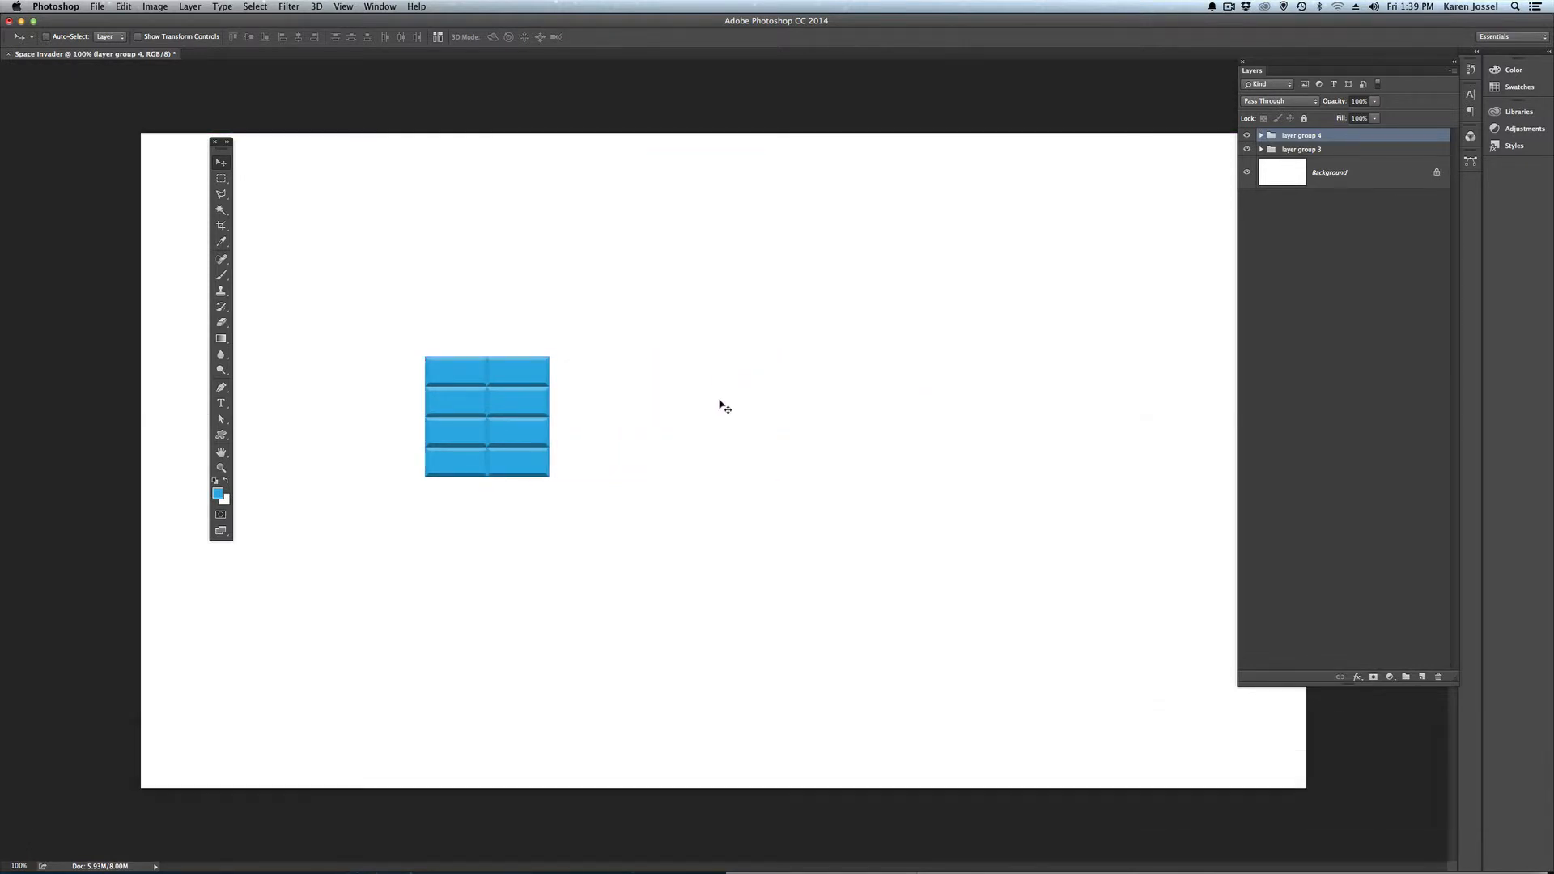
{"action": "key", "text": "alt"}
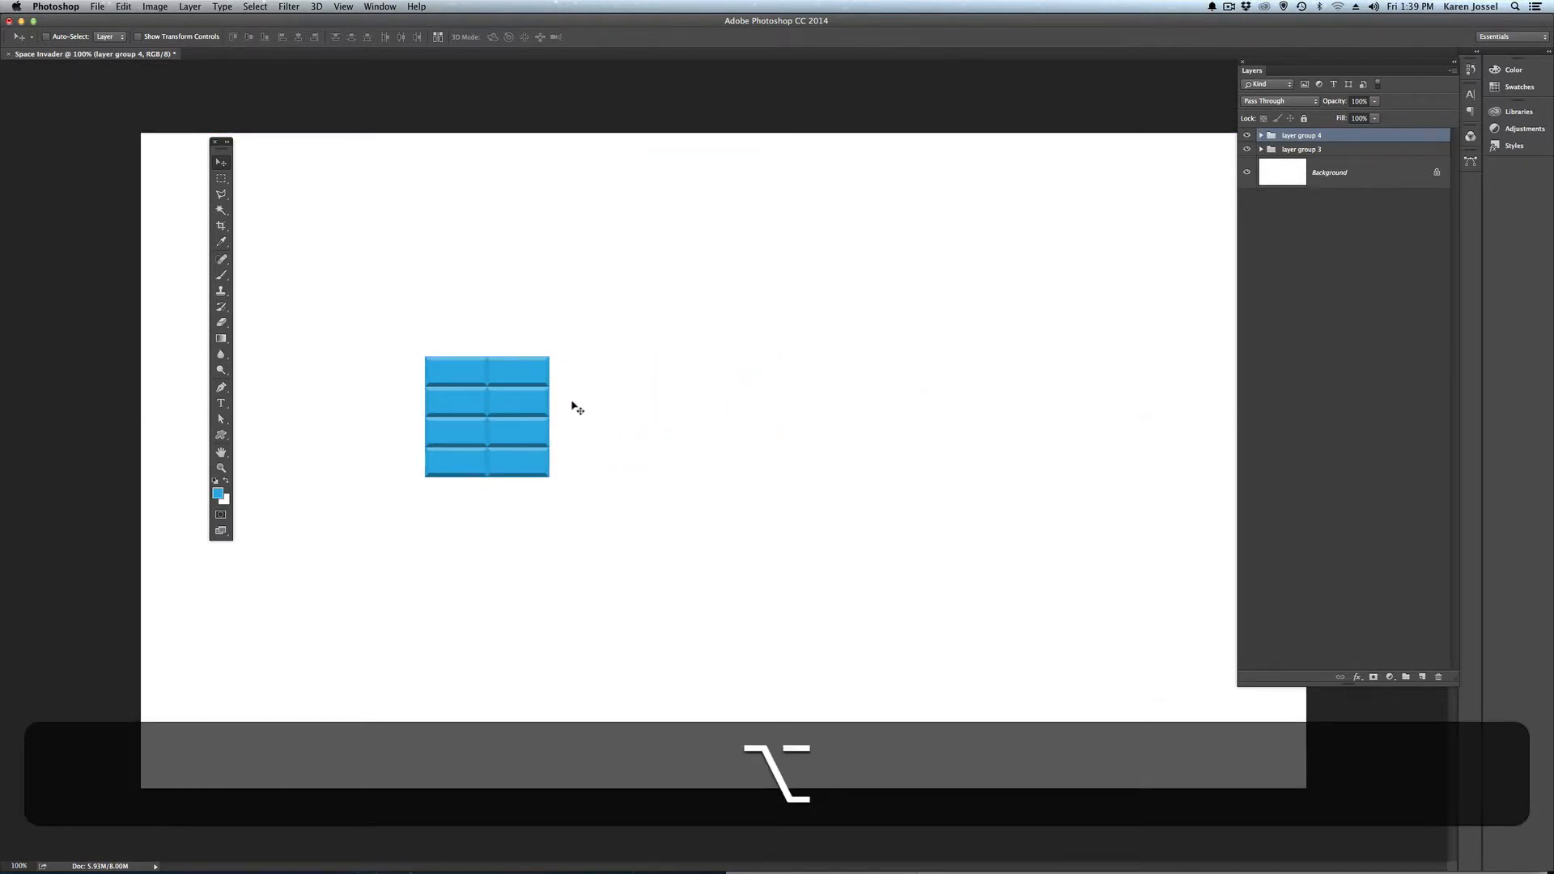
{"action": "key", "text": "super+z"}
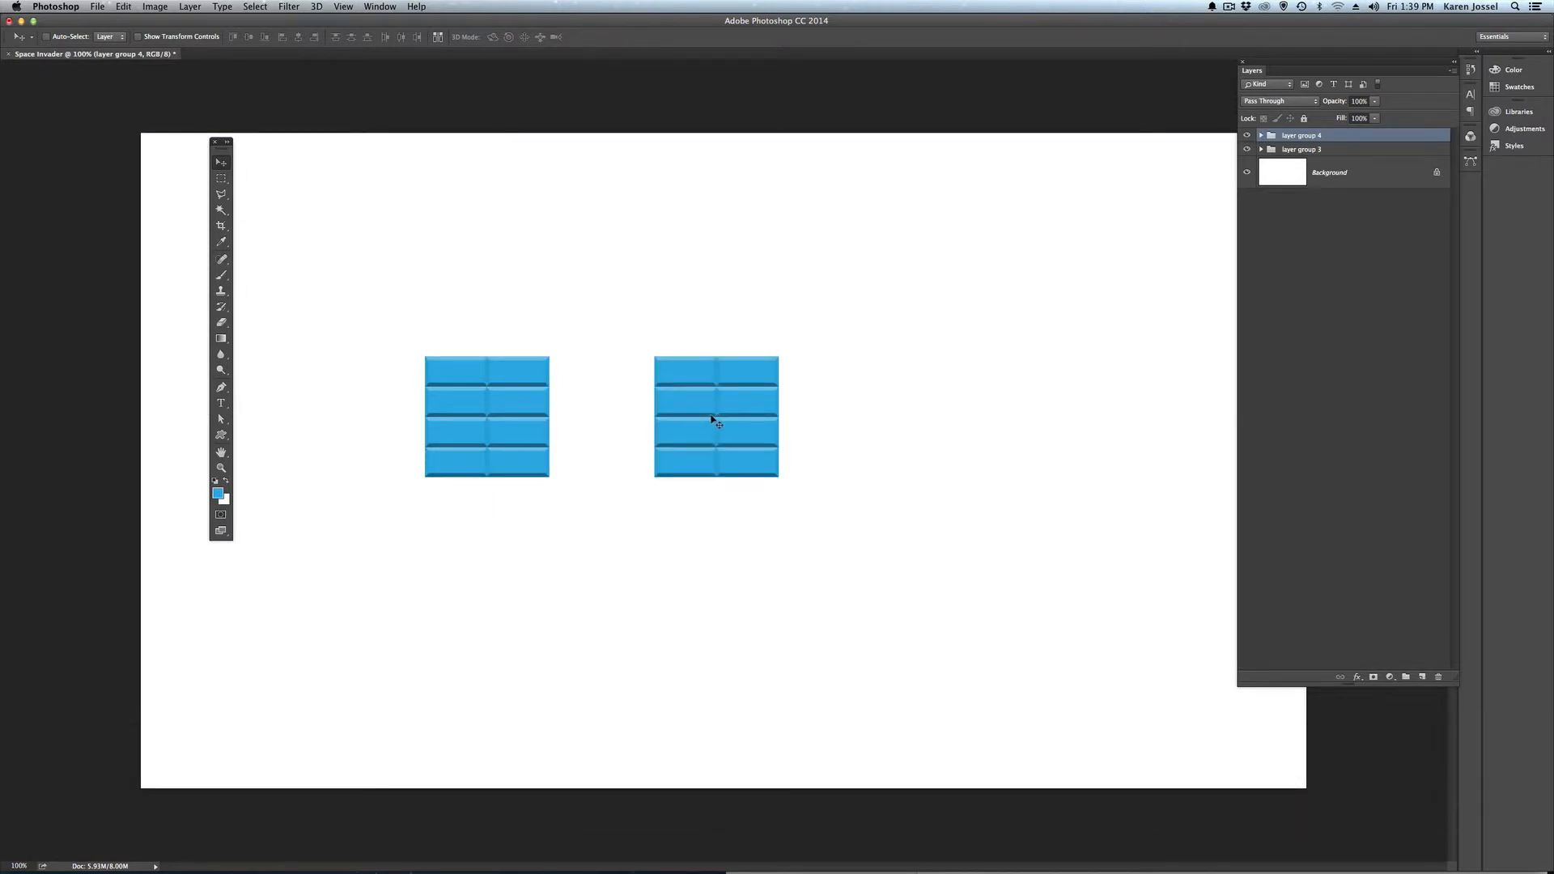
{"action": "key", "text": "shift"}
{"action": "left_click_drag", "start_coordinate": [712, 420], "coordinate": [608, 419]}
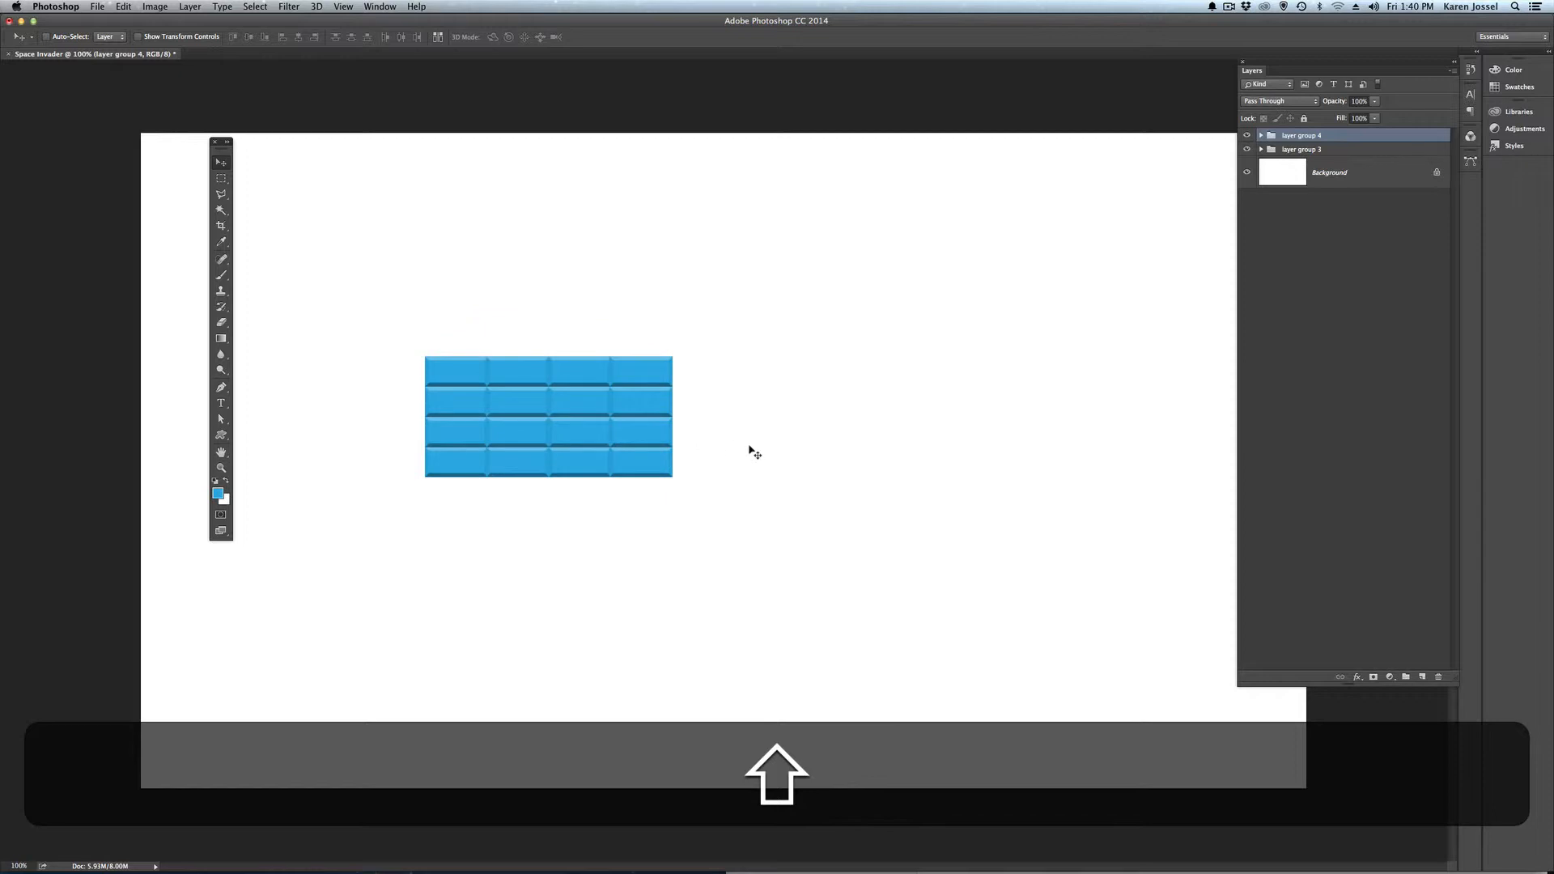
Step: Create a copy of "layer group 4" on the canvas and place it against the block's right edge, making six columns
{"action": "key", "text": "alt"}
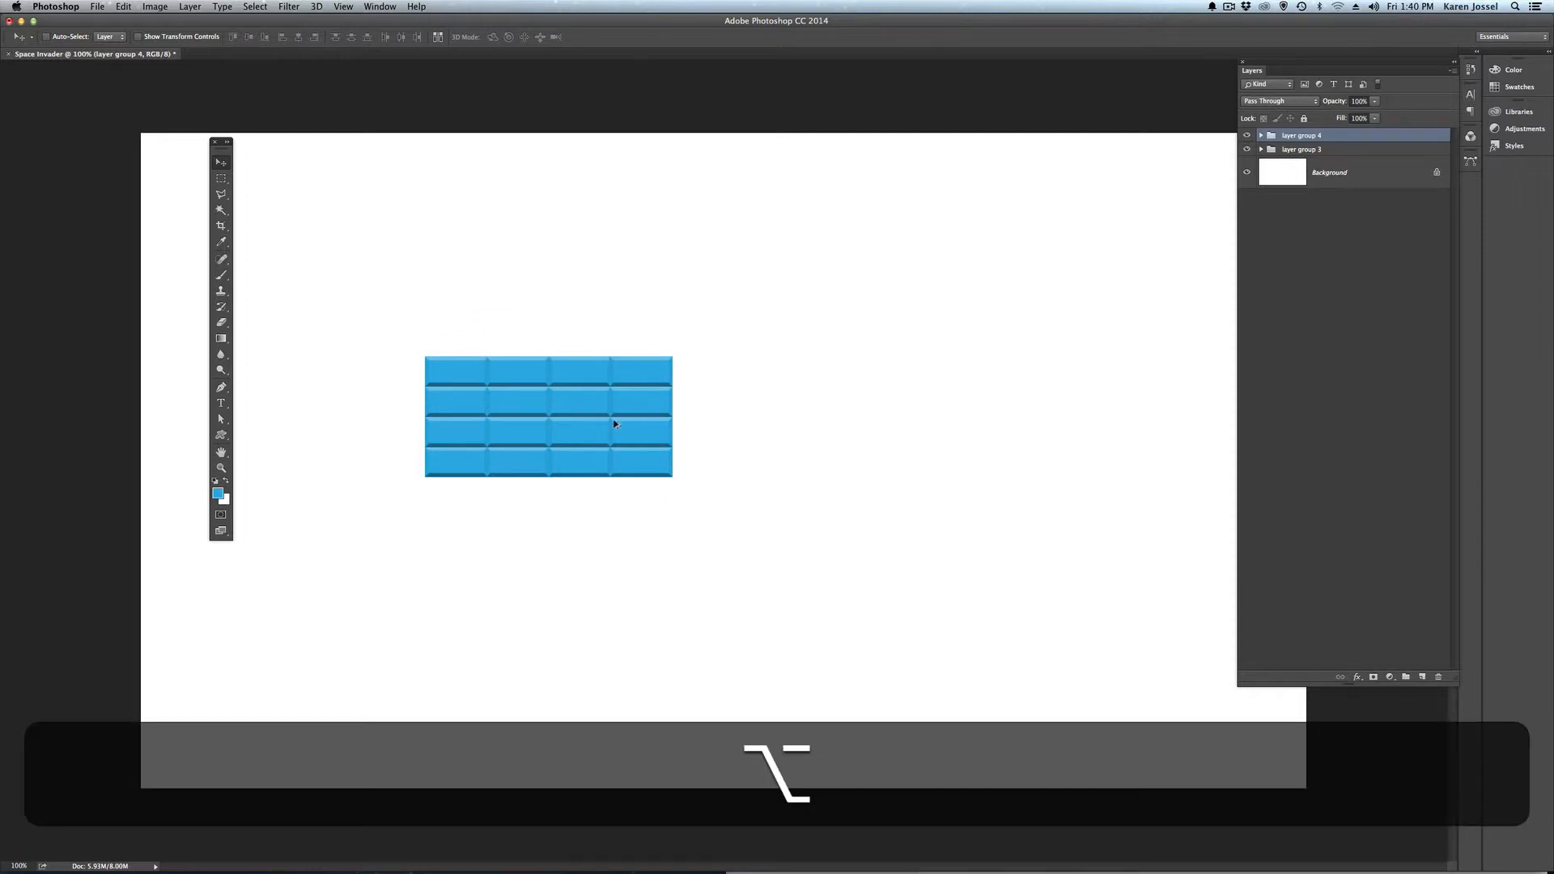
{"action": "left_click_drag", "start_coordinate": [615, 423], "coordinate": [737, 423]}
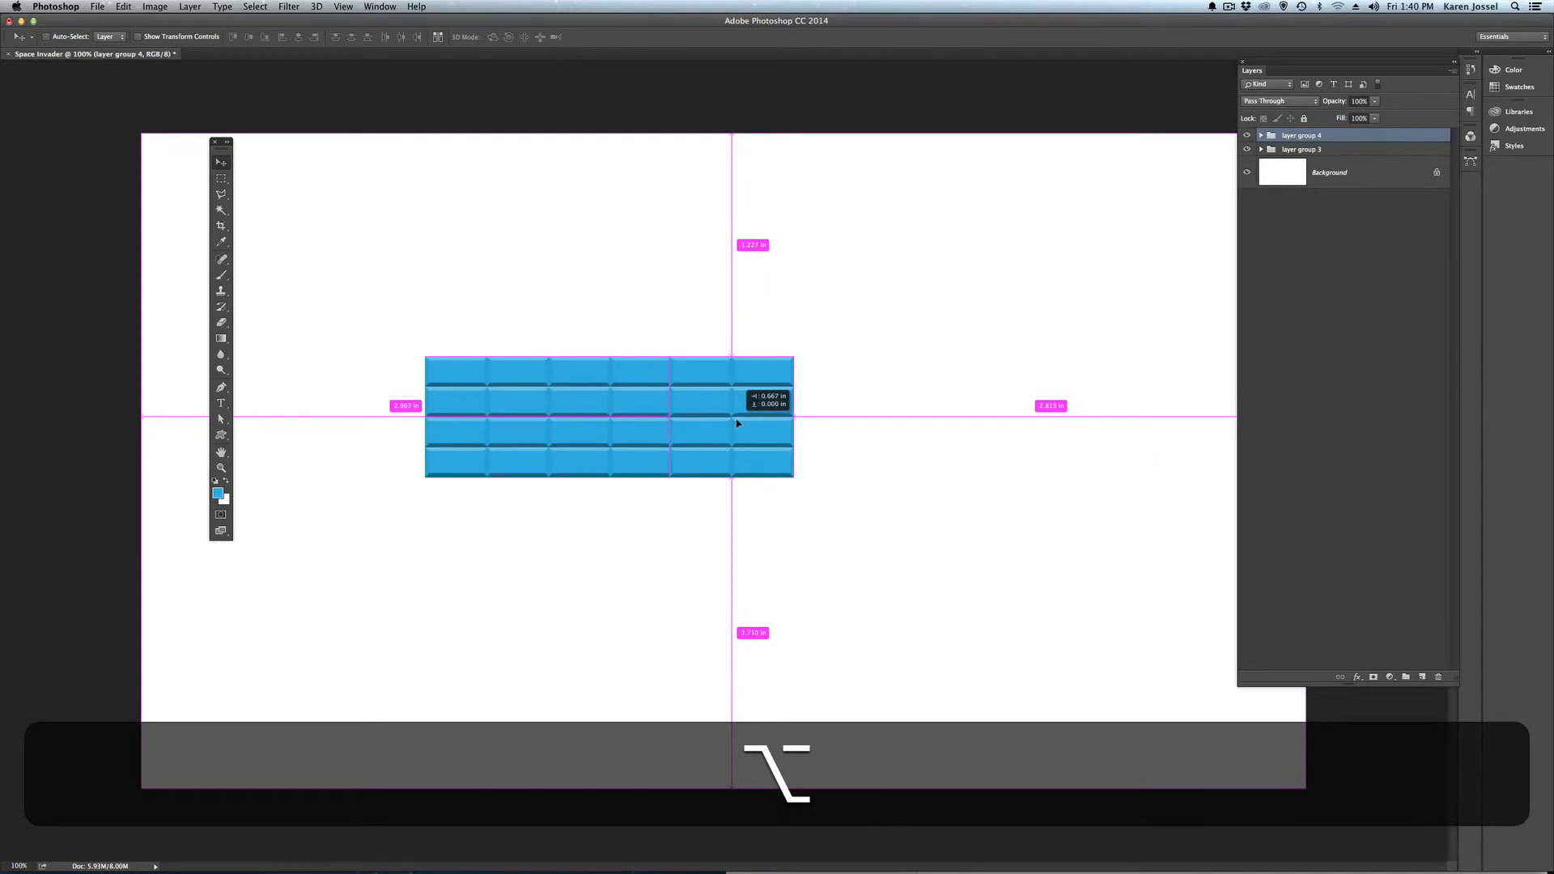
{"action": "left_click_drag", "start_coordinate": [736, 423], "coordinate": [738, 423]}
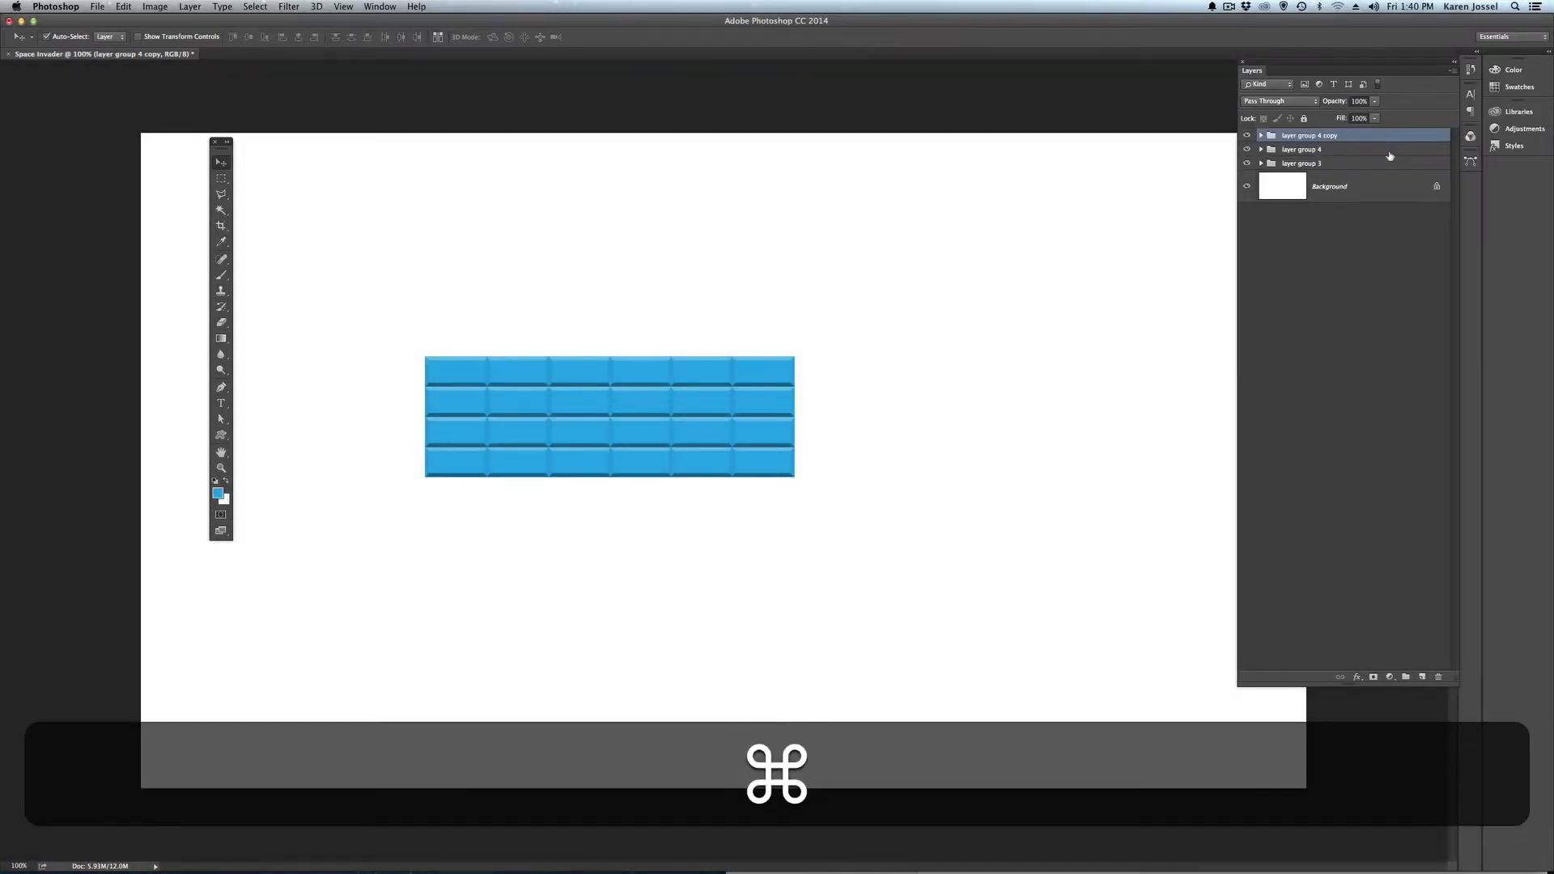
Step: Select "layer group 3", "layer group 4" and "layer group 4 copy" together and move the six-column block up and to the right
{"action": "left_click", "coordinate": [1387, 154], "text": "super"}
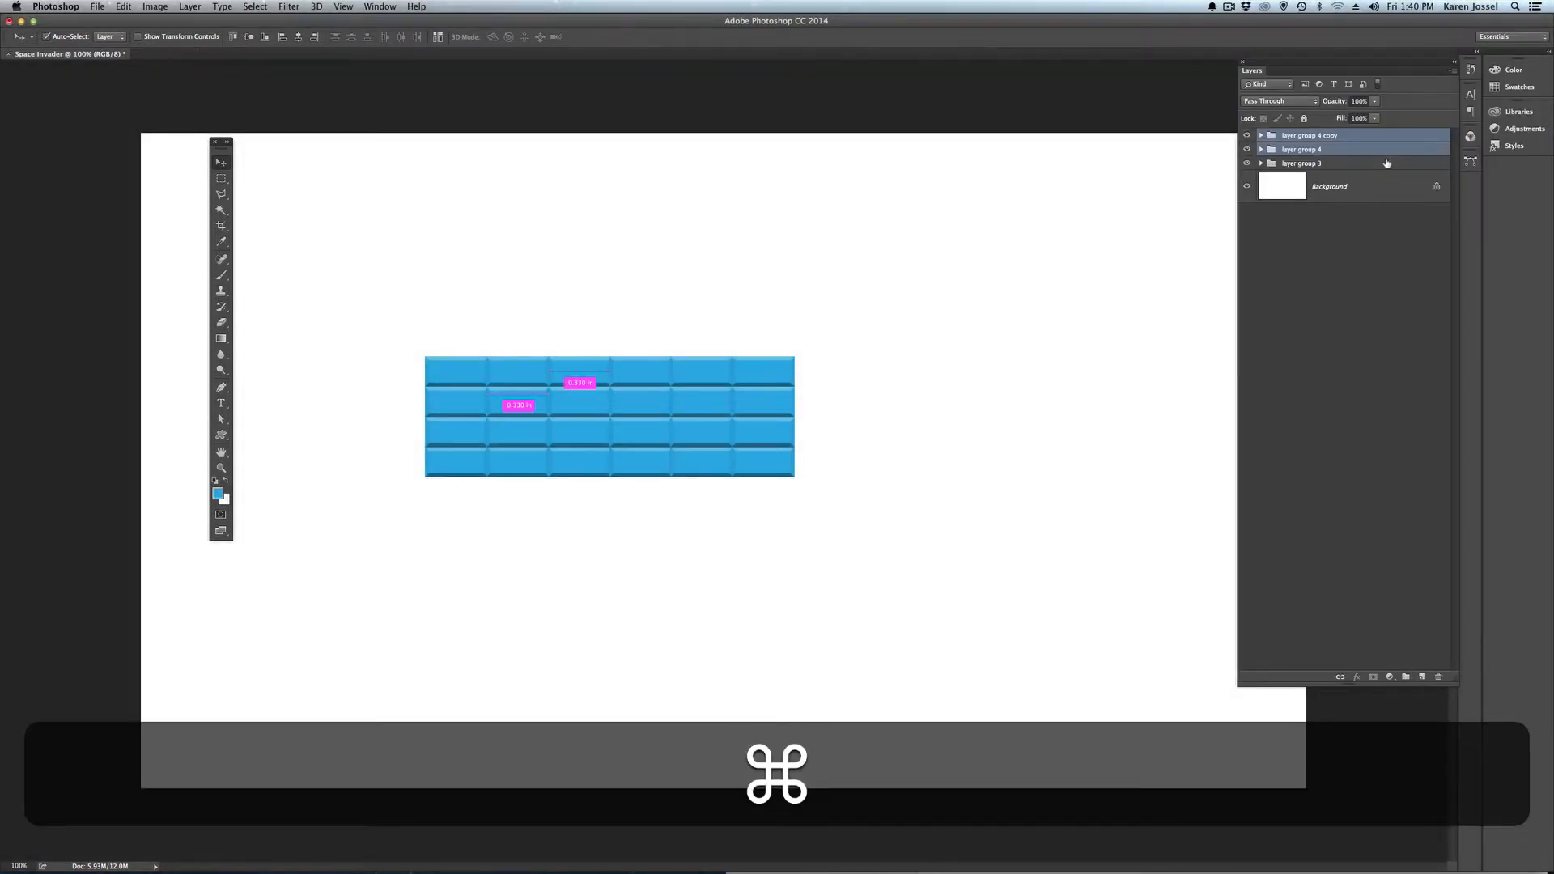
{"action": "double_click", "coordinate": [1388, 163]}
{"action": "left_click", "coordinate": [1366, 371]}
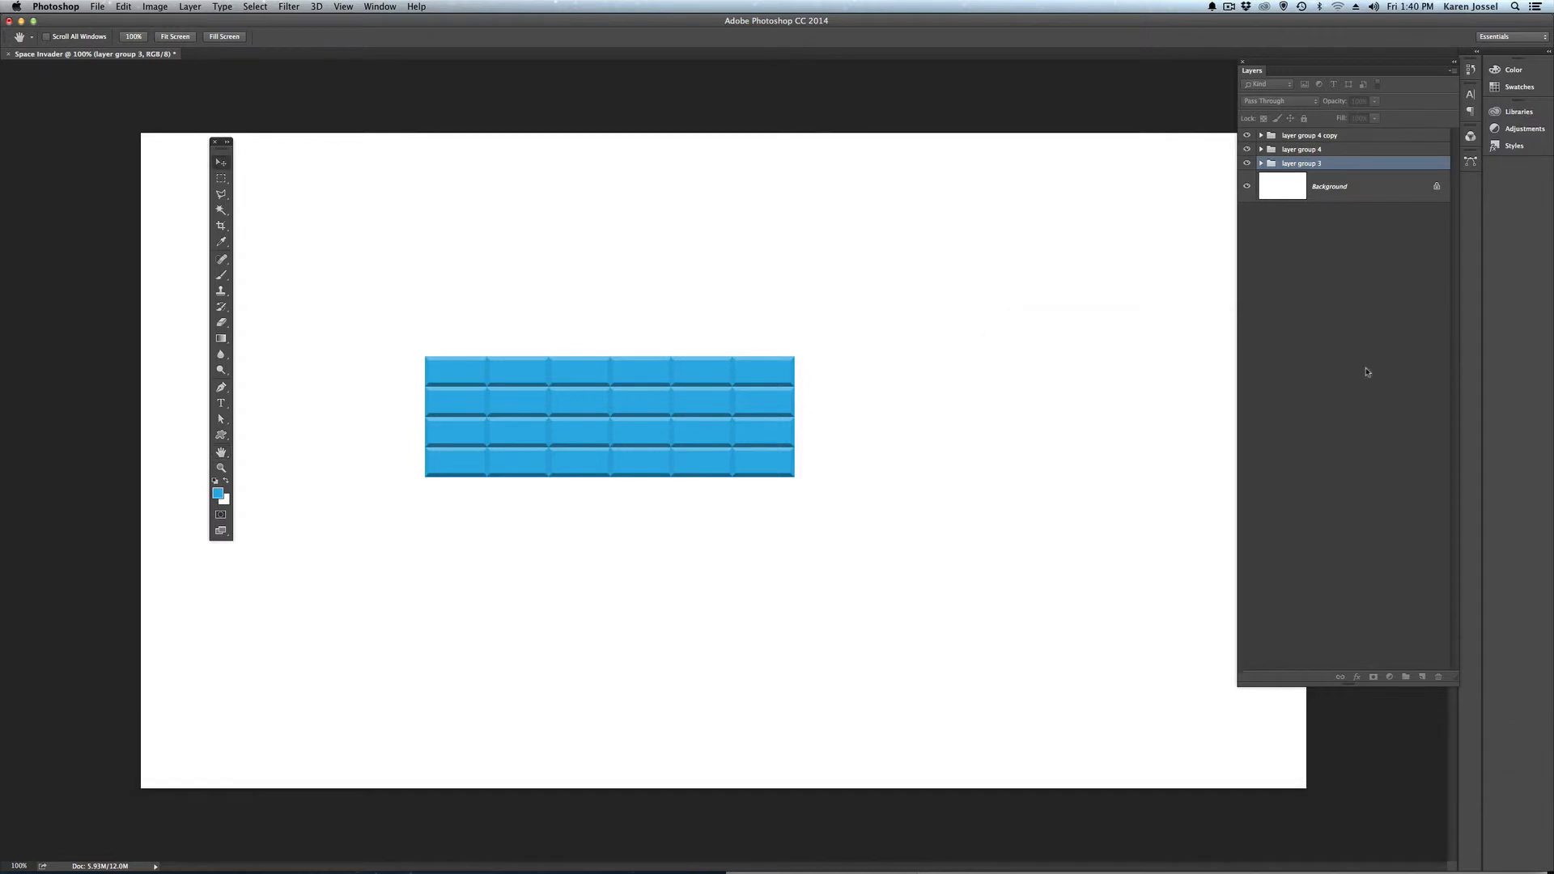
{"action": "left_click", "coordinate": [1354, 149], "text": "super"}
{"action": "left_click", "coordinate": [1350, 136], "text": "super"}
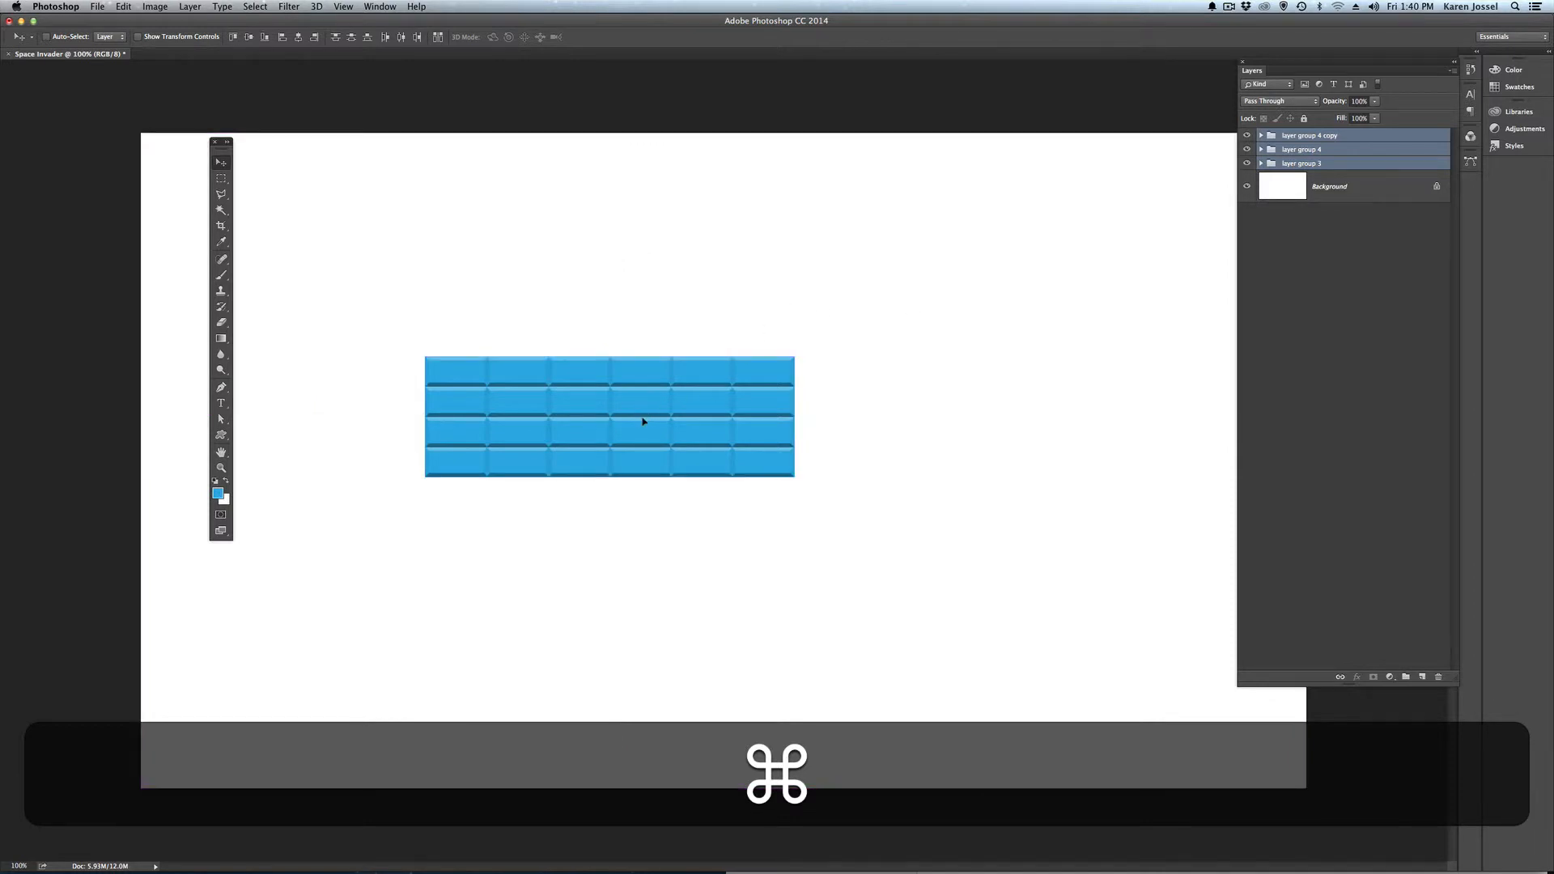
{"action": "left_click_drag", "start_coordinate": [643, 421], "coordinate": [723, 359]}
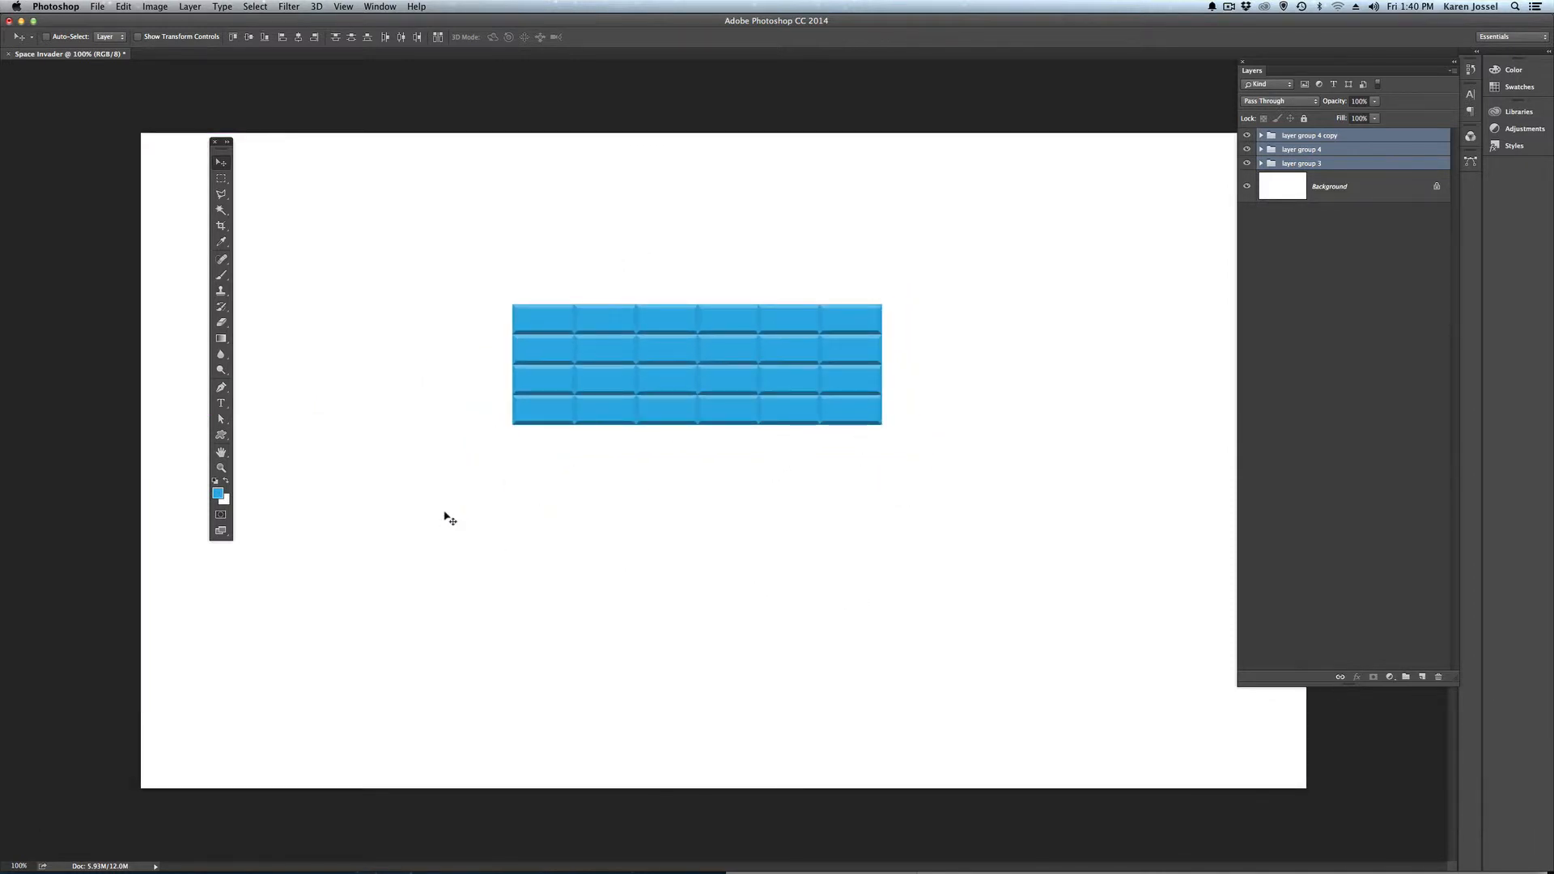
Step: Group the three selected layer groups into a new group named "3 grps"
{"action": "left_click", "coordinate": [1454, 68]}
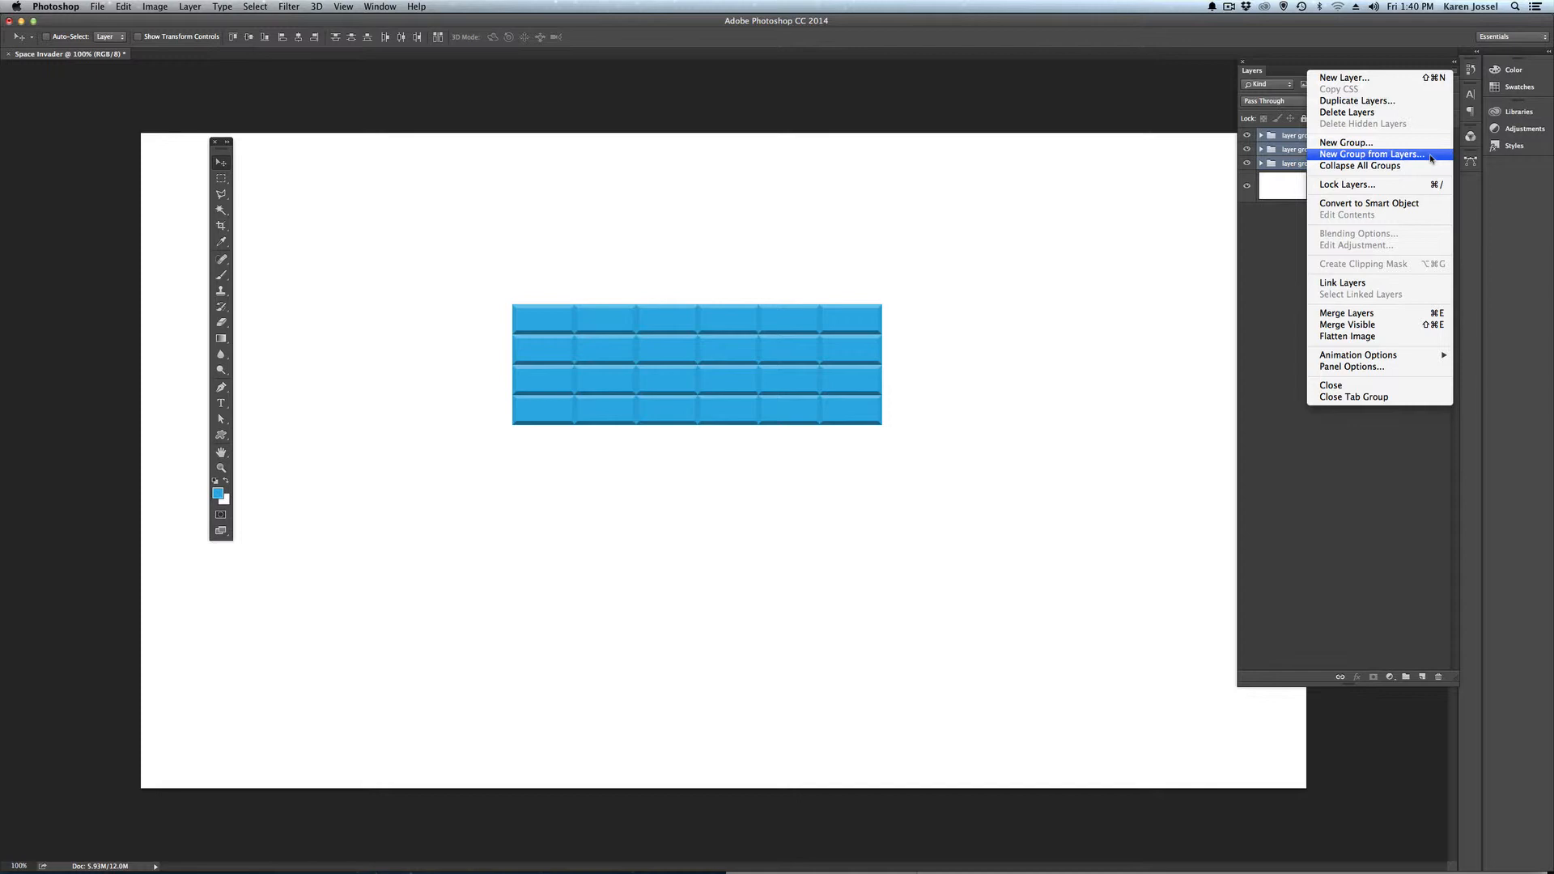
{"action": "left_click", "coordinate": [1371, 154]}
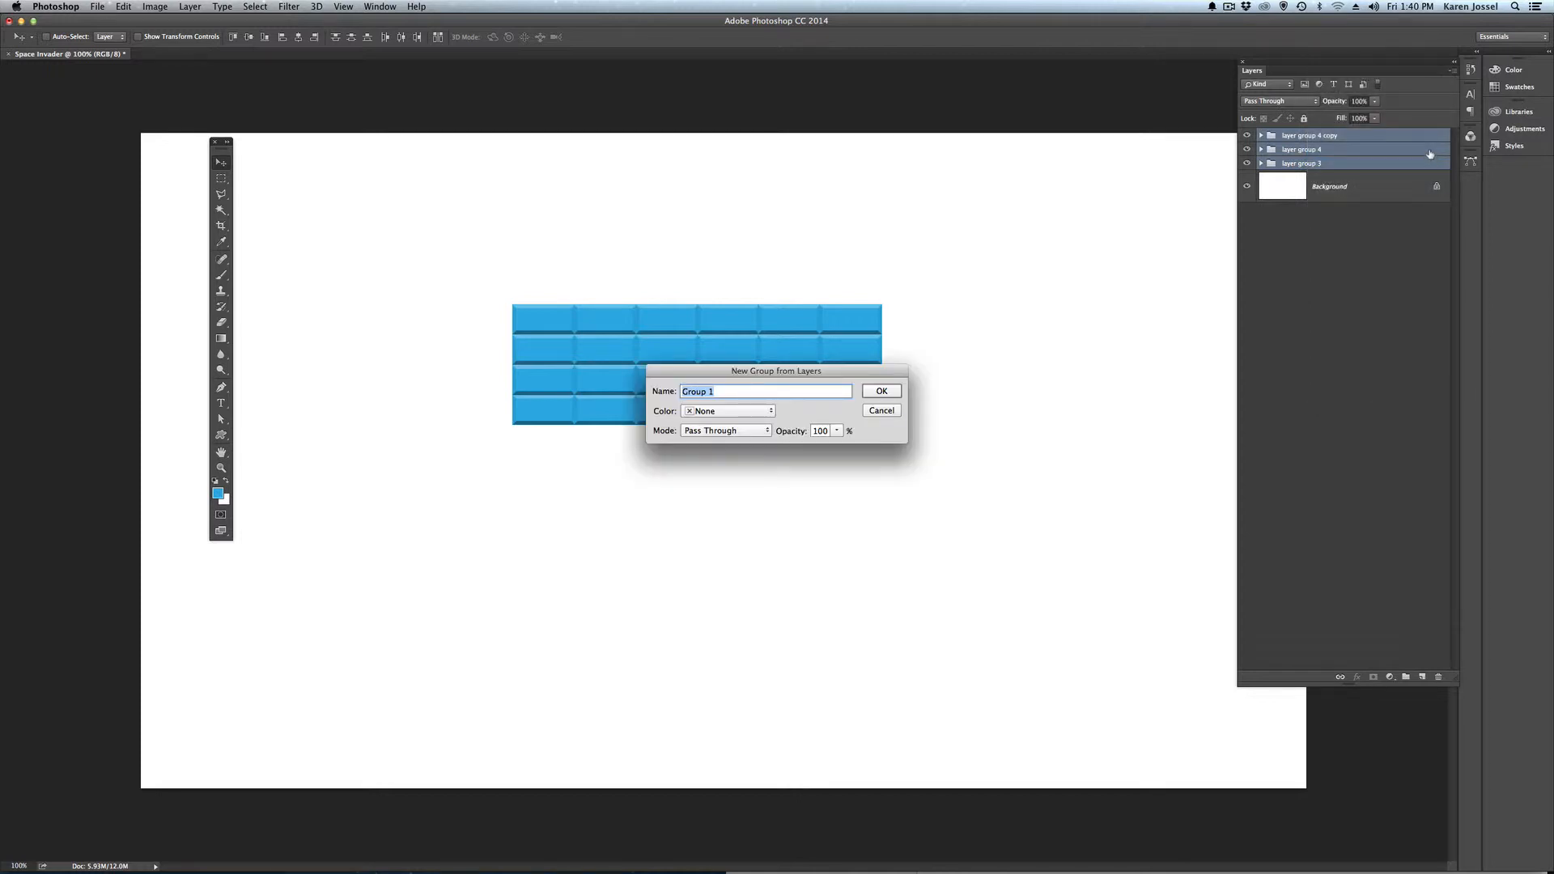
{"action": "type", "text": "3 g"}
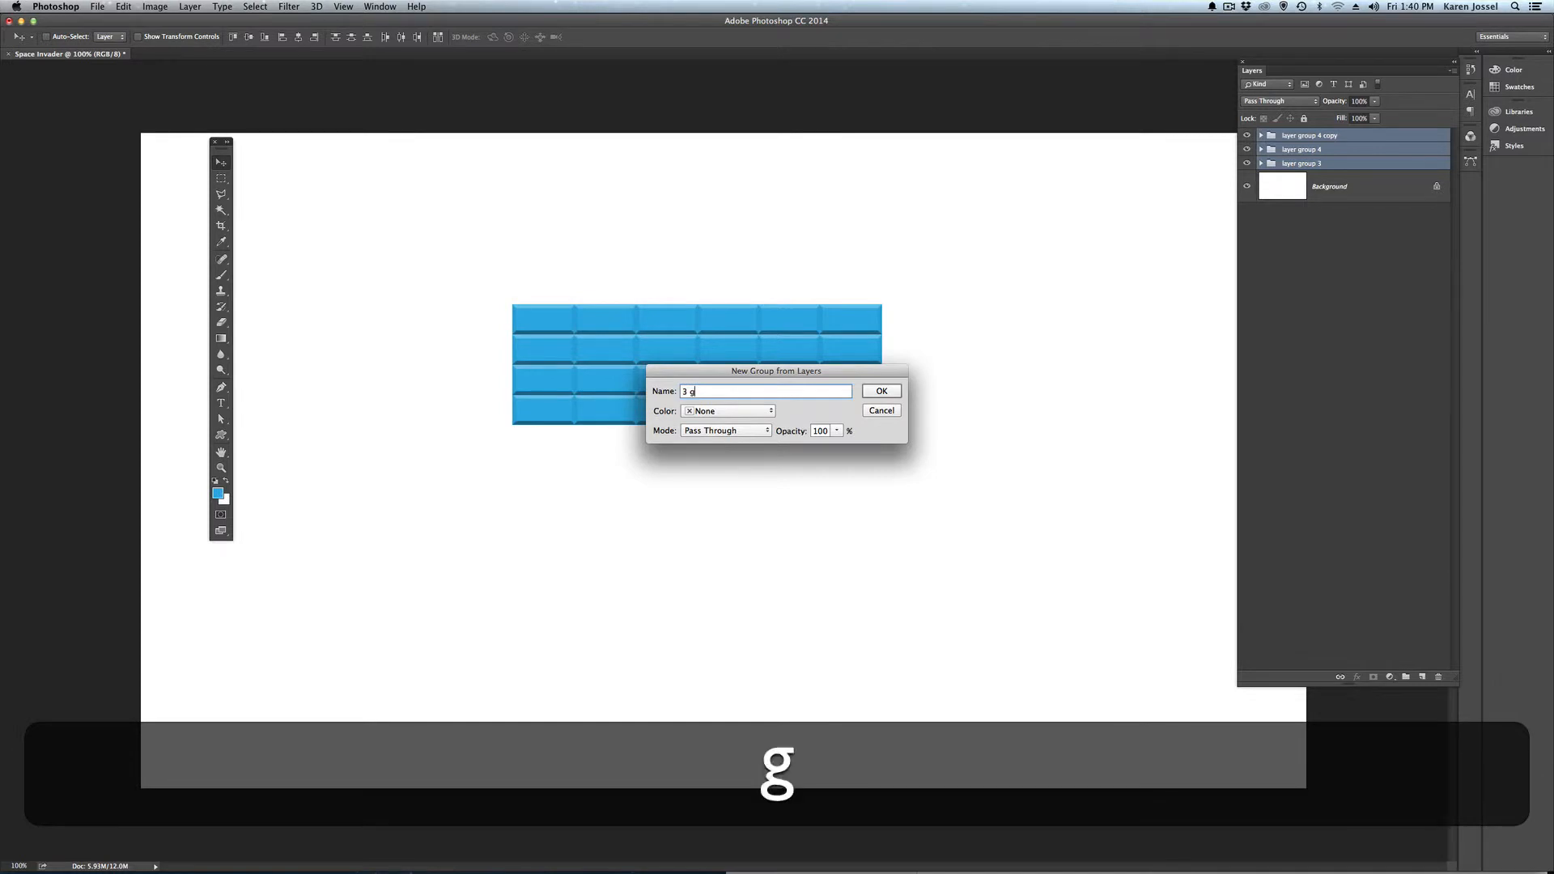
{"action": "type", "text": "rpi"}
{"action": "key", "text": "BackSpace"}
{"action": "type", "text": "s"}
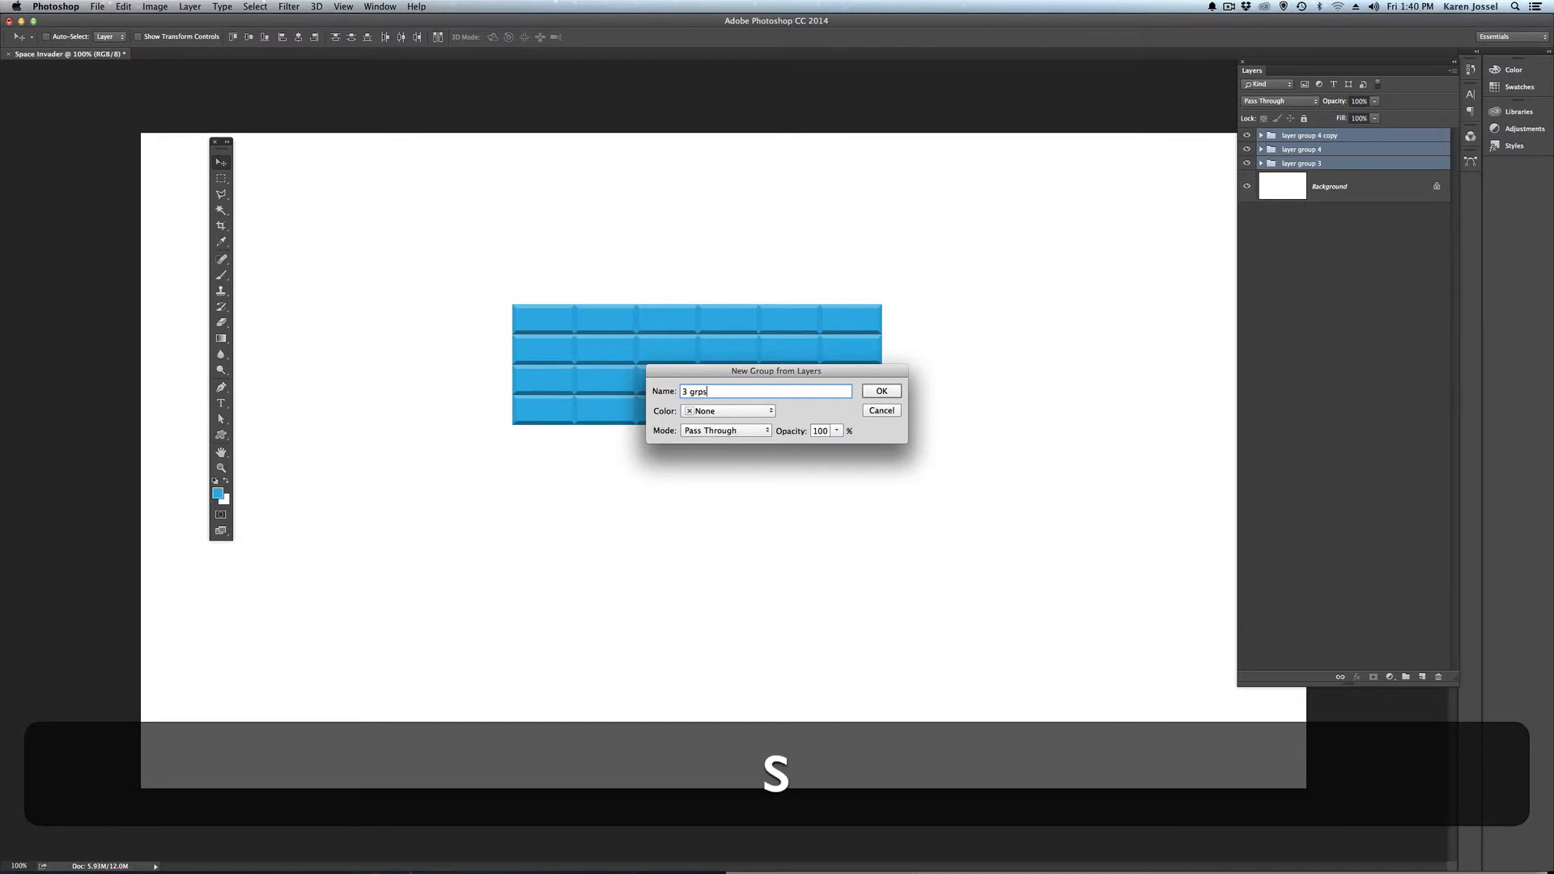
{"action": "key", "text": "Return"}
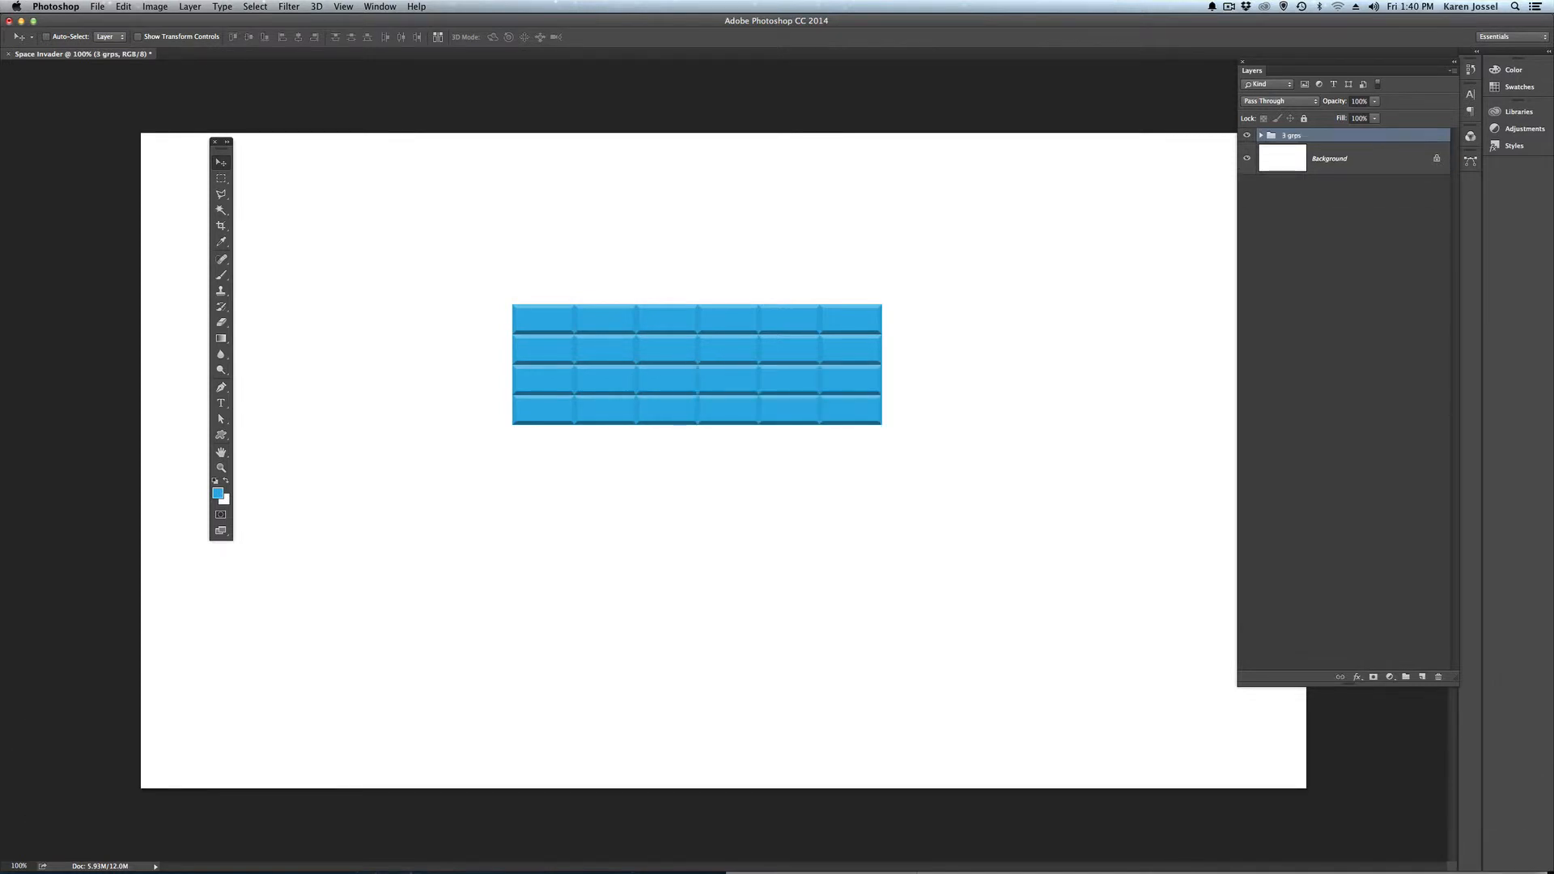
Step: Duplicate the "3 grps" group in the same document and place the copy directly below the original block, making eight rows
{"action": "left_click", "coordinate": [1453, 70]}
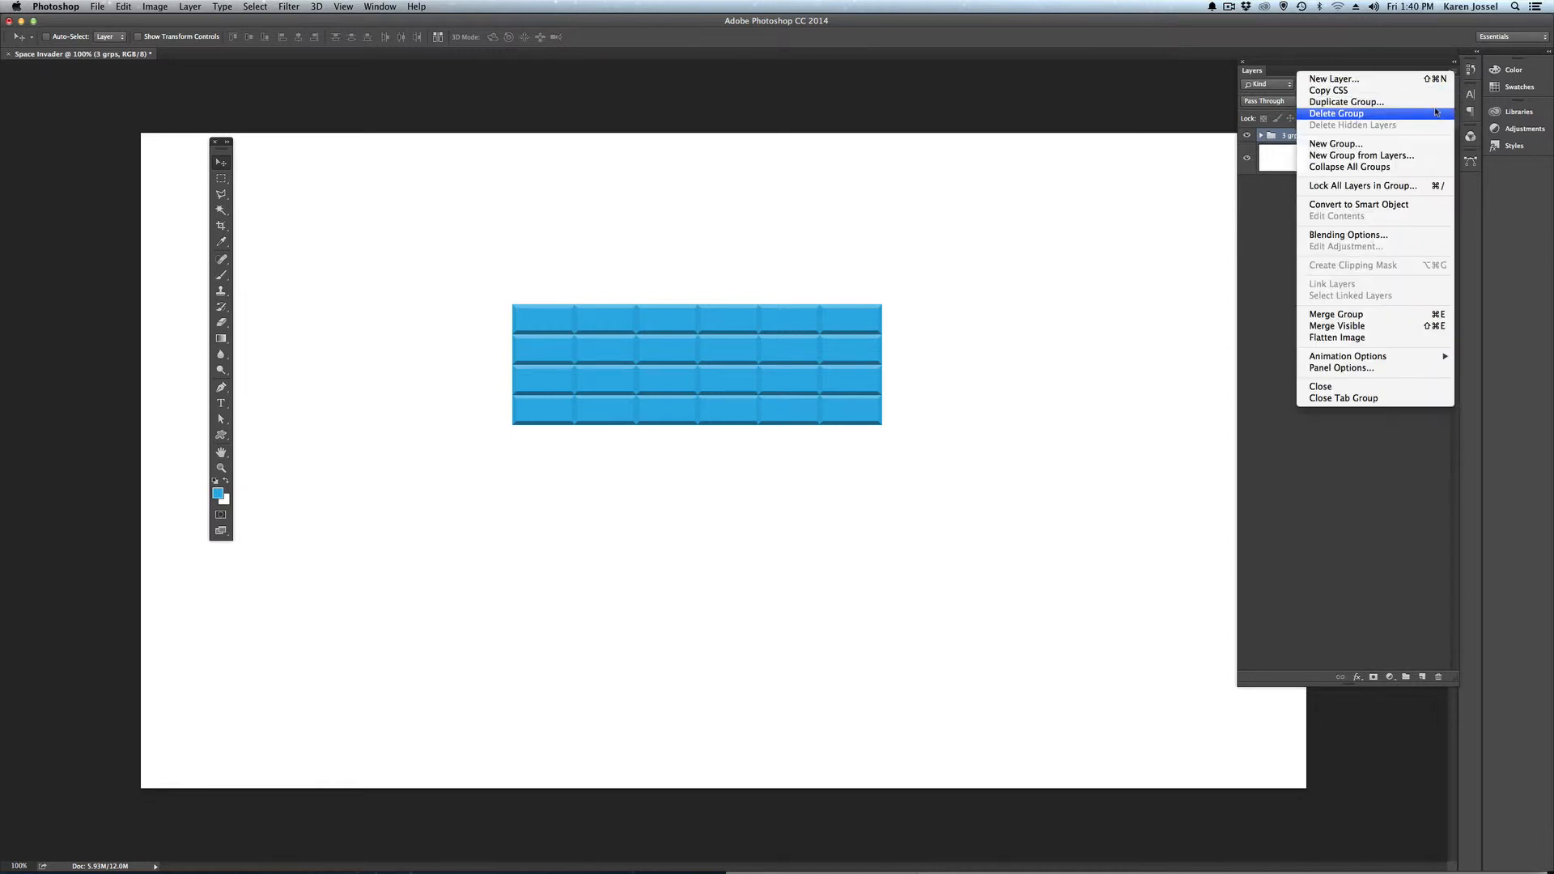
{"action": "left_click", "coordinate": [1436, 102]}
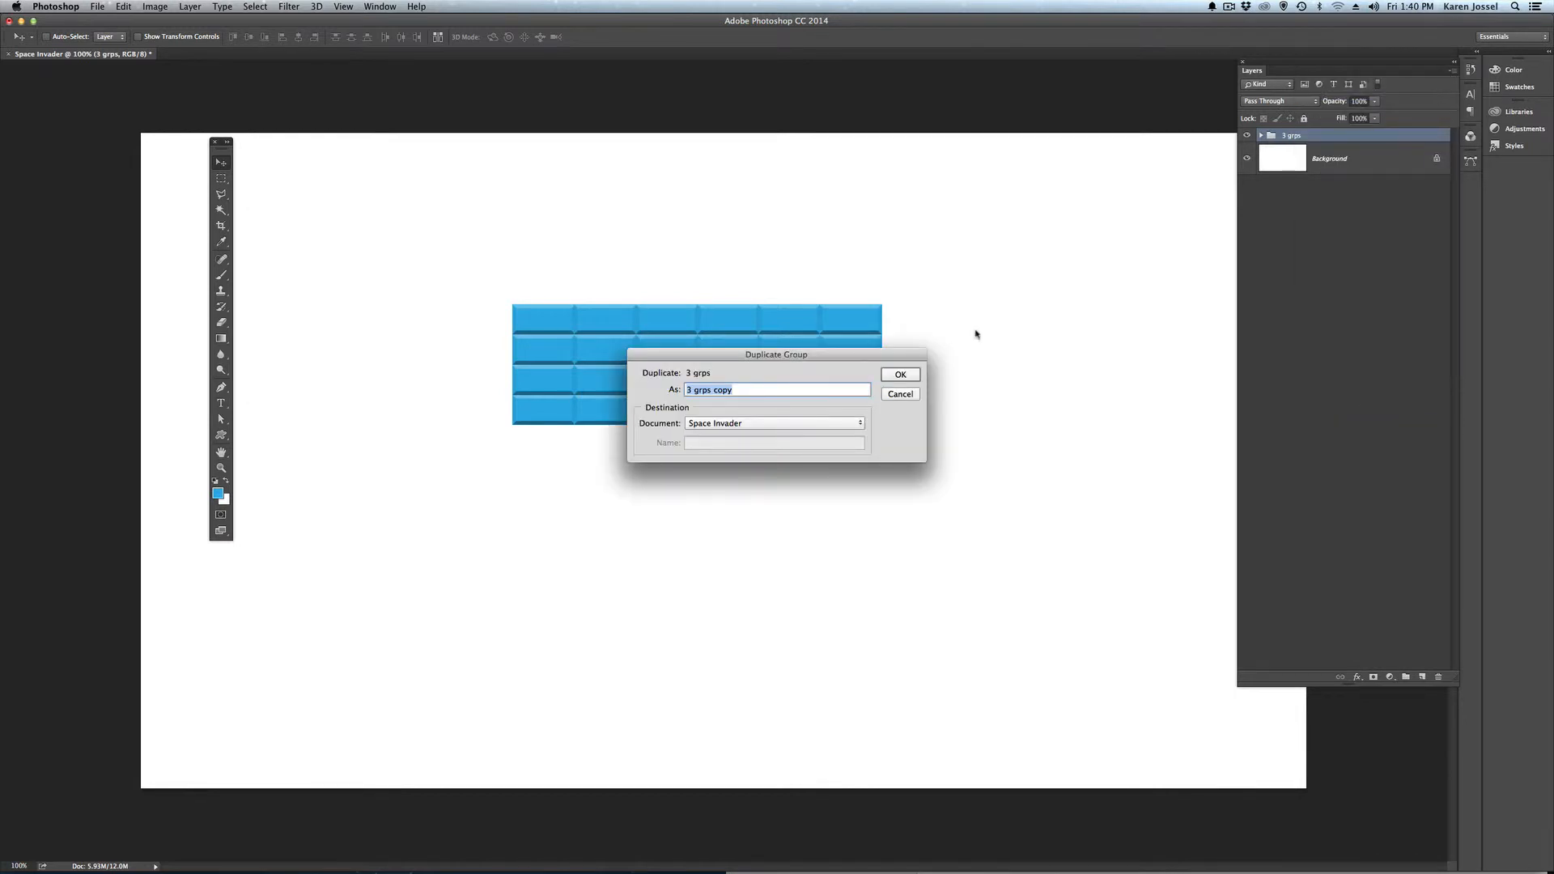
{"action": "left_click", "coordinate": [900, 375]}
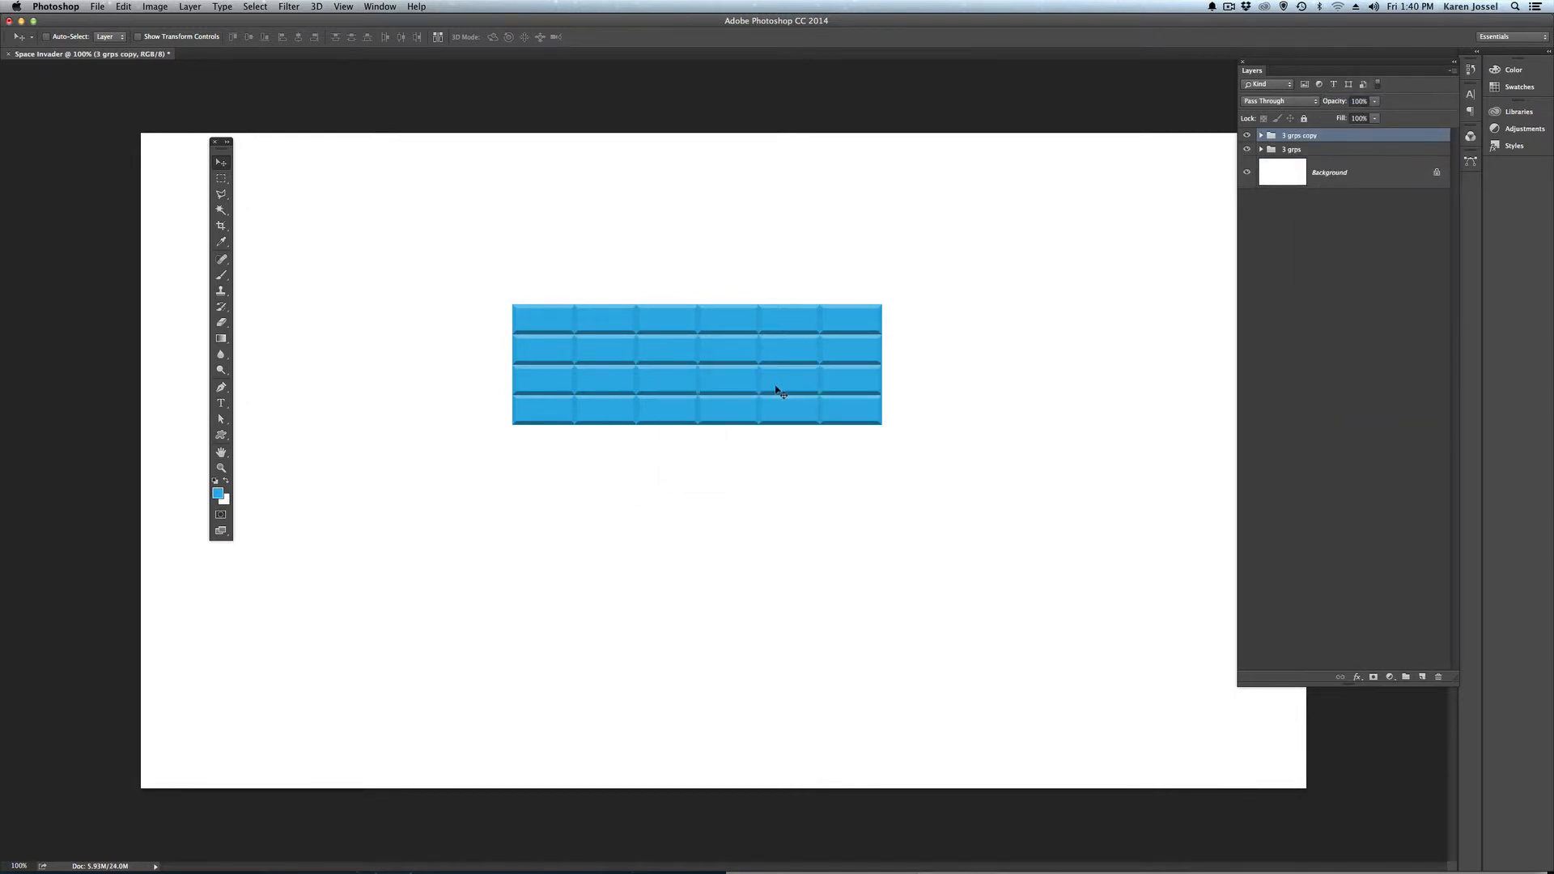
{"action": "left_click_drag", "start_coordinate": [767, 393], "coordinate": [749, 506]}
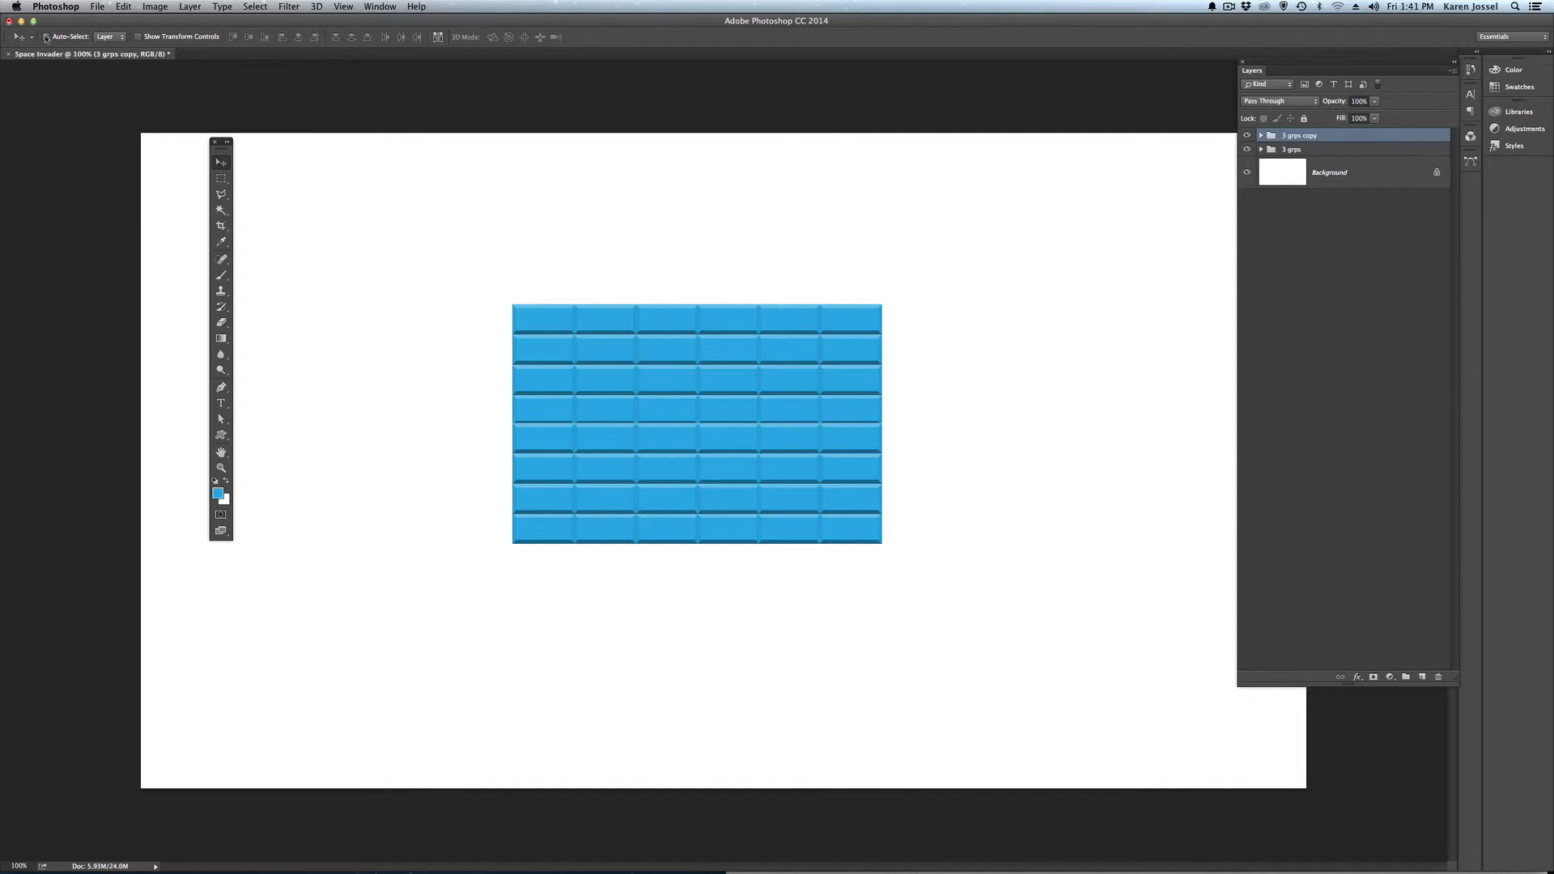
Step: Auto-select the first block of the fifth row by layer, then hide and show it again to identify its layer
{"action": "left_click", "coordinate": [546, 437]}
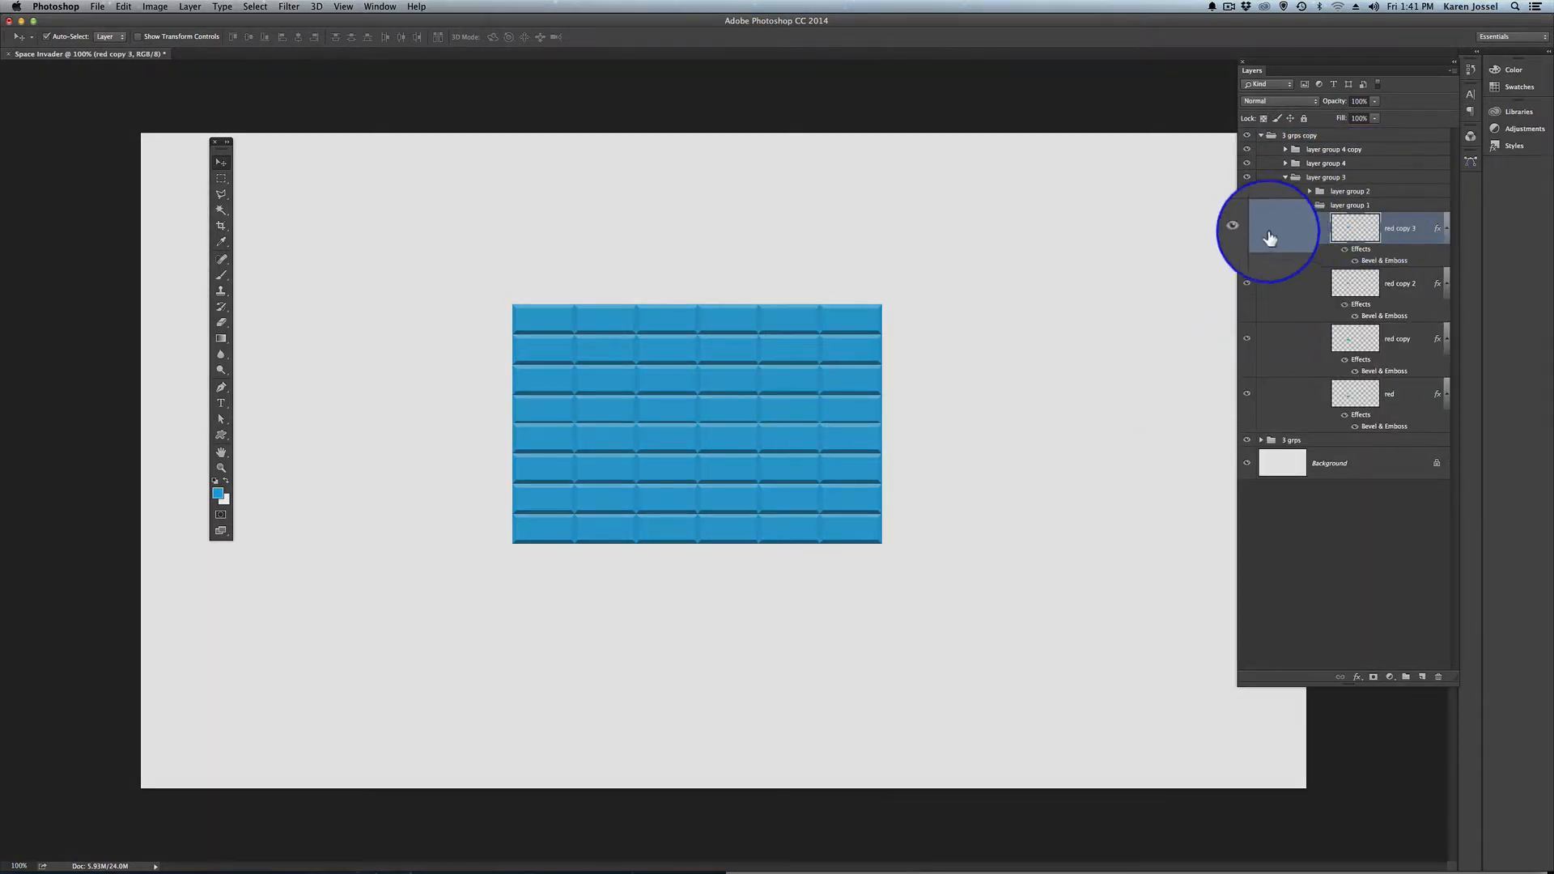
{"action": "left_click", "coordinate": [1248, 230]}
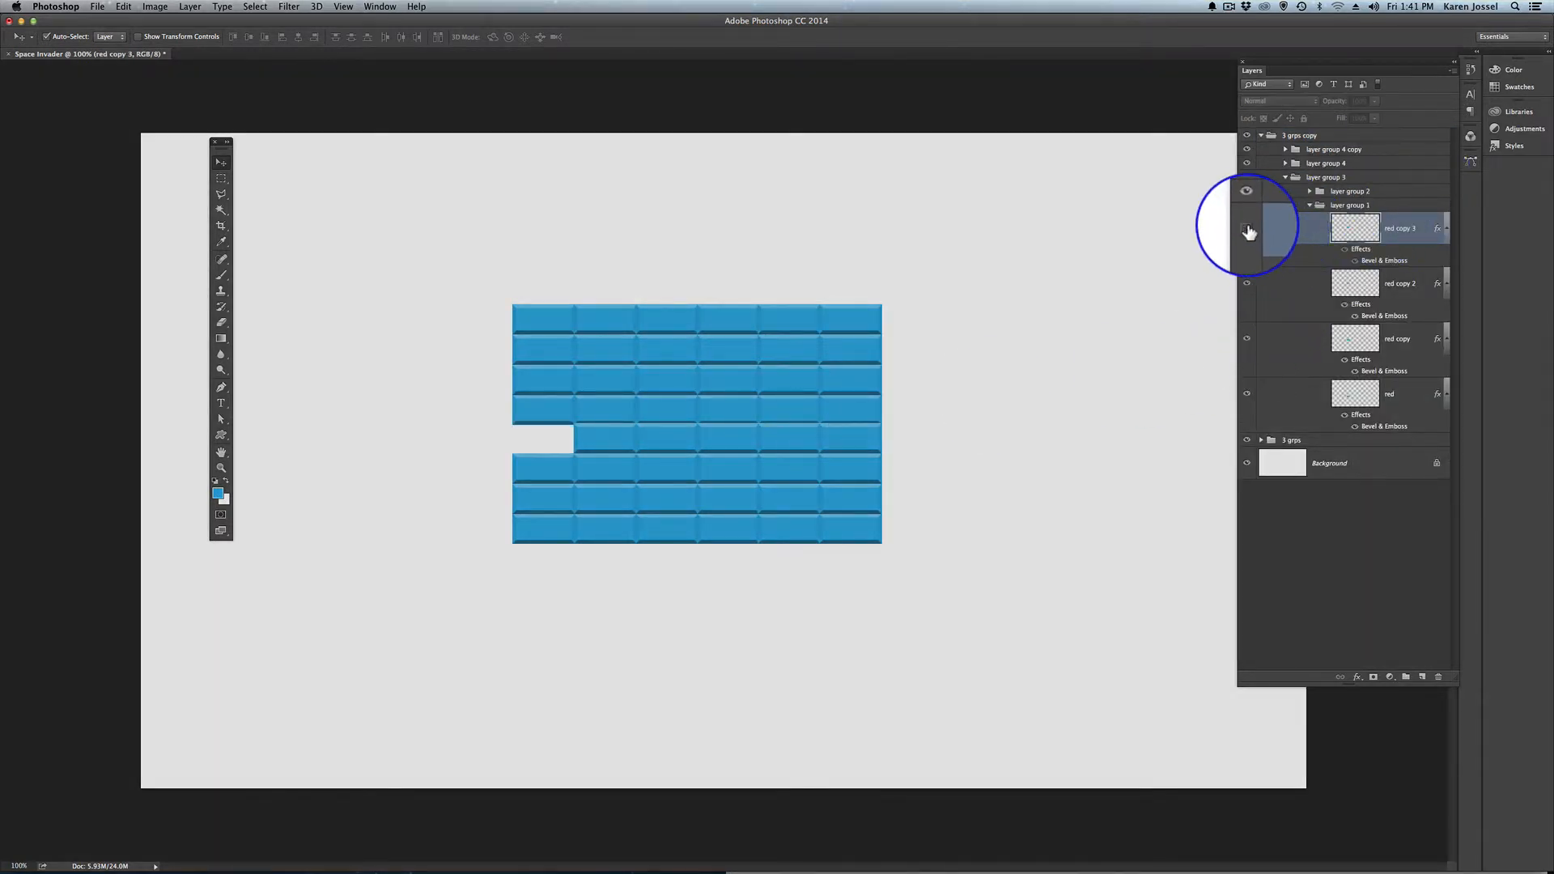
{"action": "left_click", "coordinate": [1247, 231]}
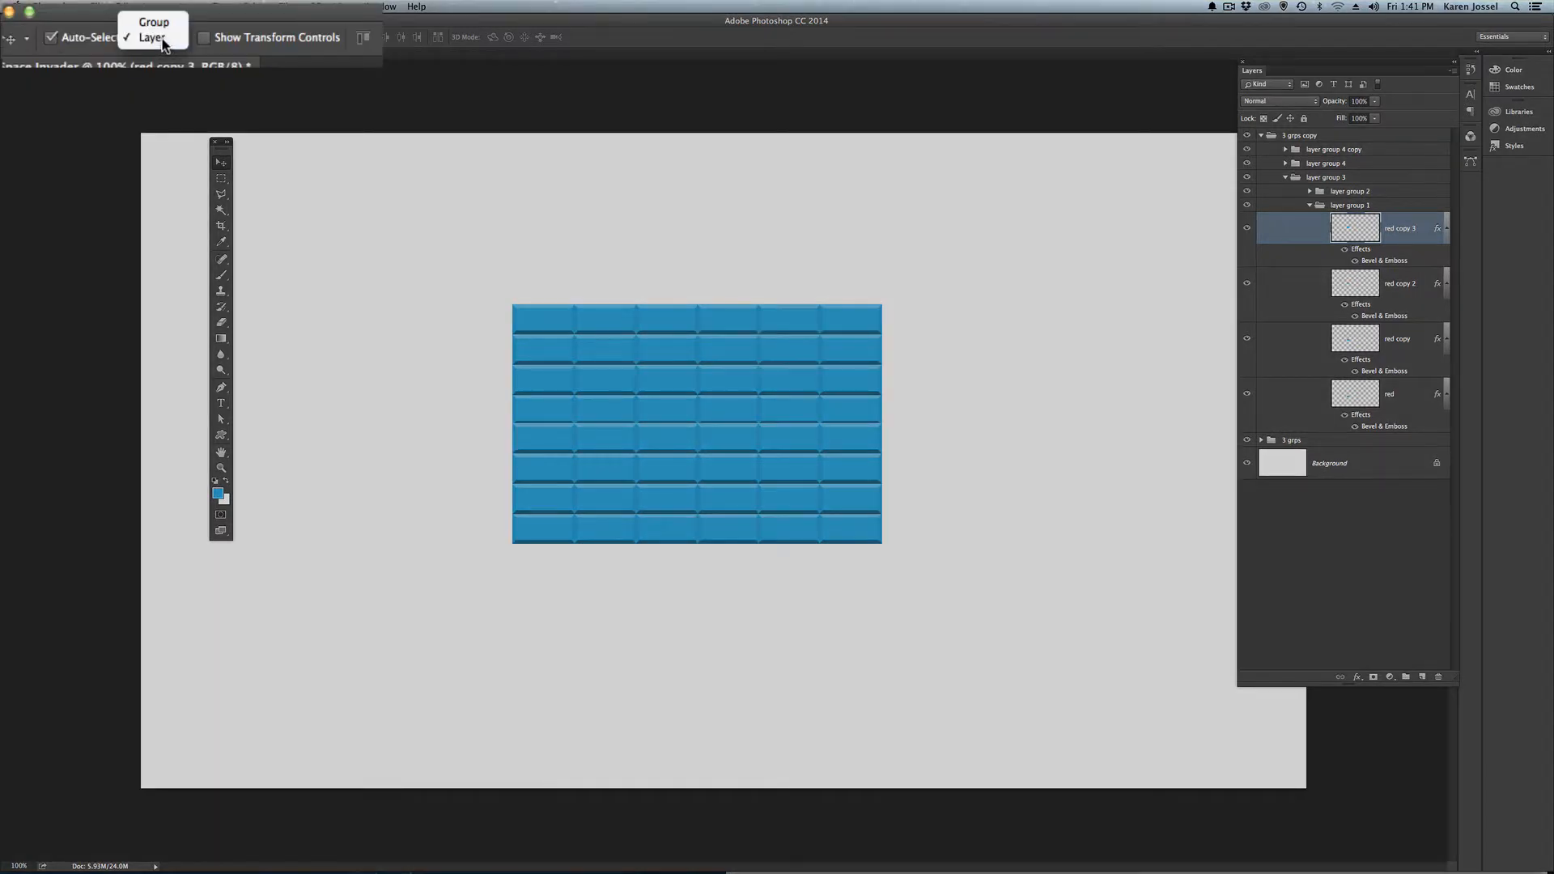
{"action": "left_click", "coordinate": [164, 38]}
{"action": "left_click", "coordinate": [52, 37]}
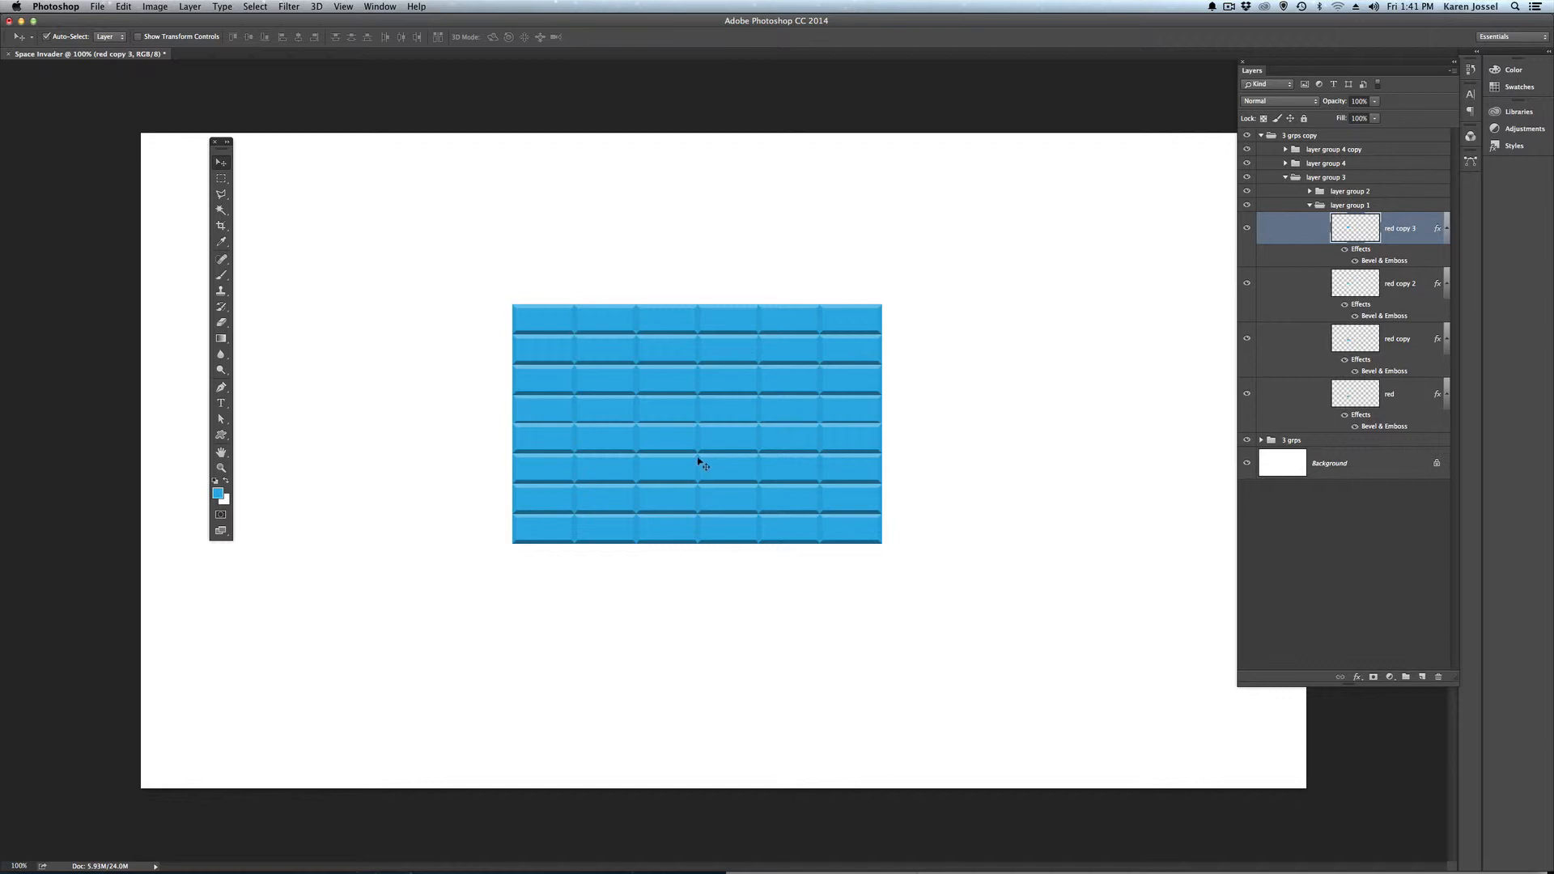
Step: Set the Move tool's auto-select target to Group, select "3 grps copy" from the canvas and nudge it down 2 pixels
{"action": "left_click", "coordinate": [108, 36]}
{"action": "left_click", "coordinate": [106, 23]}
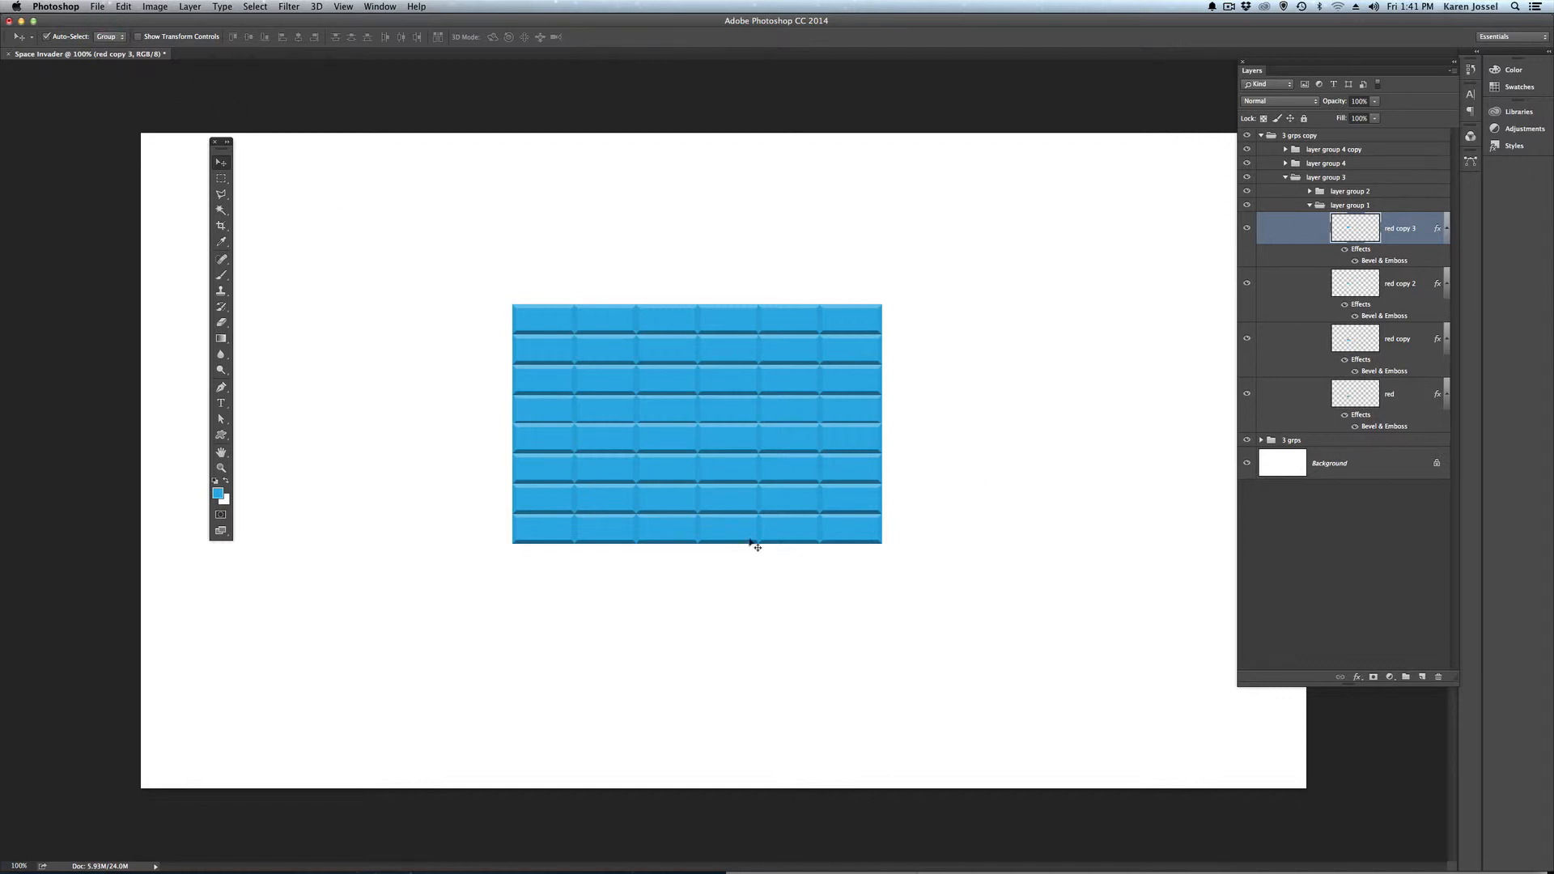
{"action": "left_click", "coordinate": [613, 441]}
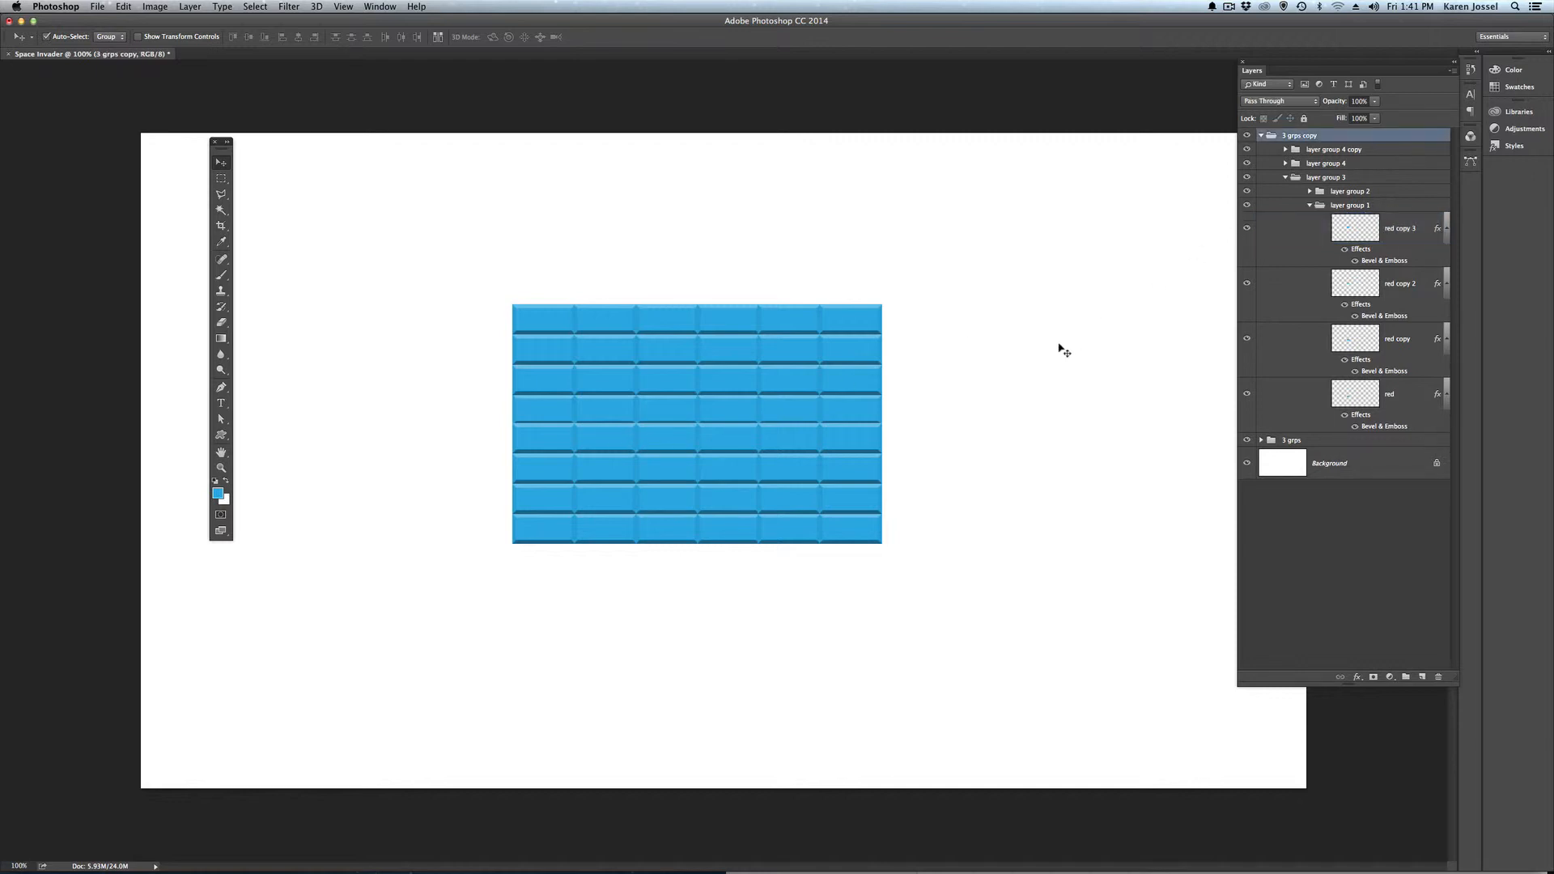
{"action": "key", "text": "Down"}
{"action": "key", "text": "Down"}
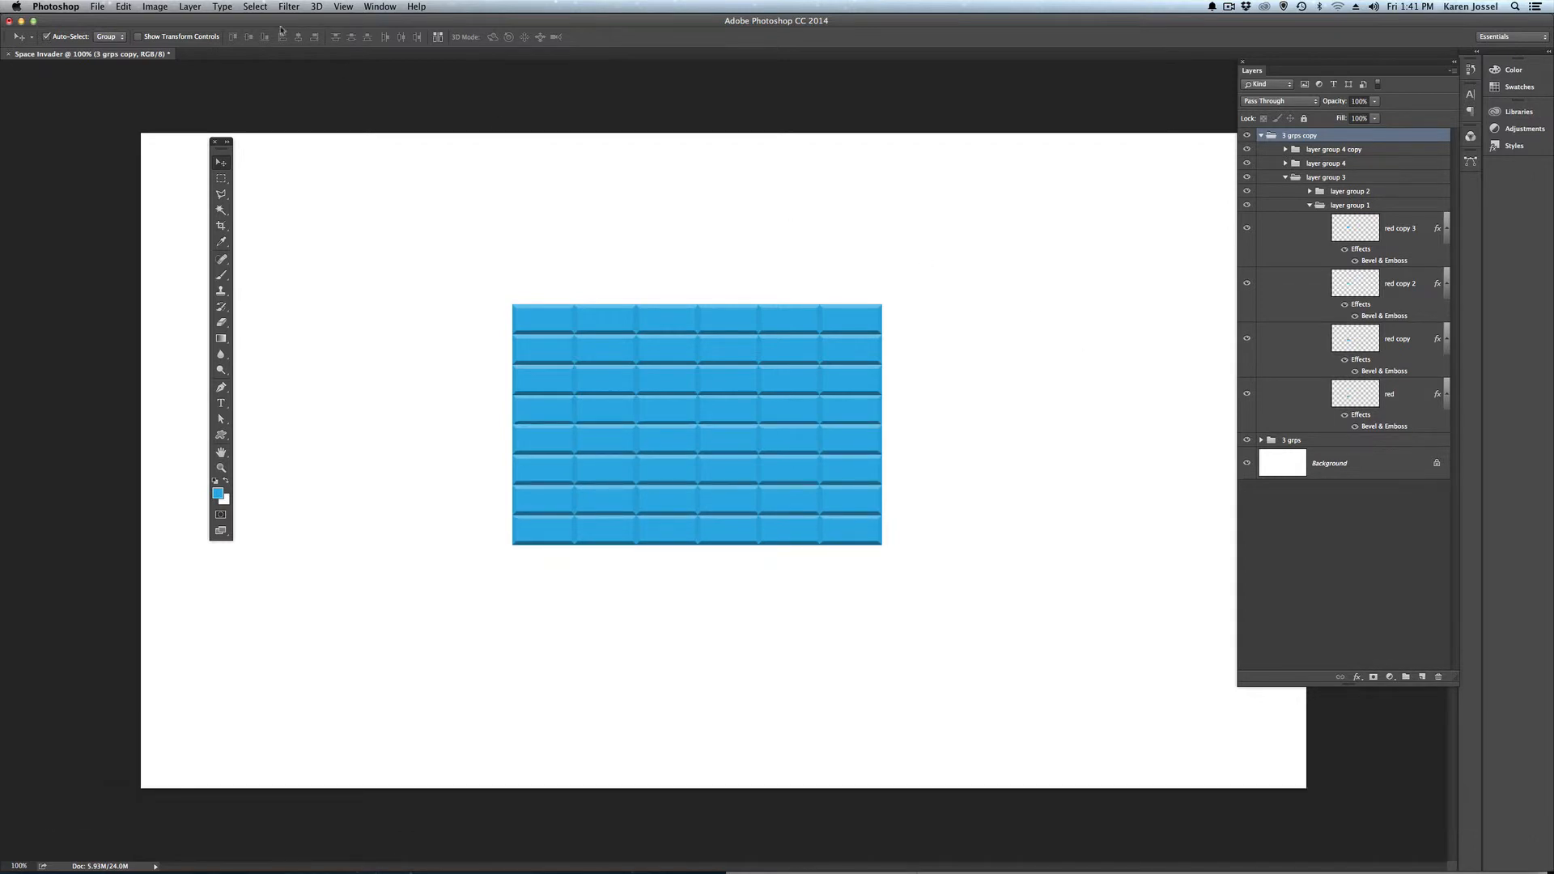
Step: Return the Move tool's auto-select target to Layer and turn auto-select off
{"action": "left_click", "coordinate": [108, 36]}
{"action": "left_click", "coordinate": [105, 50]}
{"action": "left_click", "coordinate": [47, 37]}
Step: Add a red (#e81111) Color Overlay style to the second block in the third row
{"action": "key", "text": "super"}
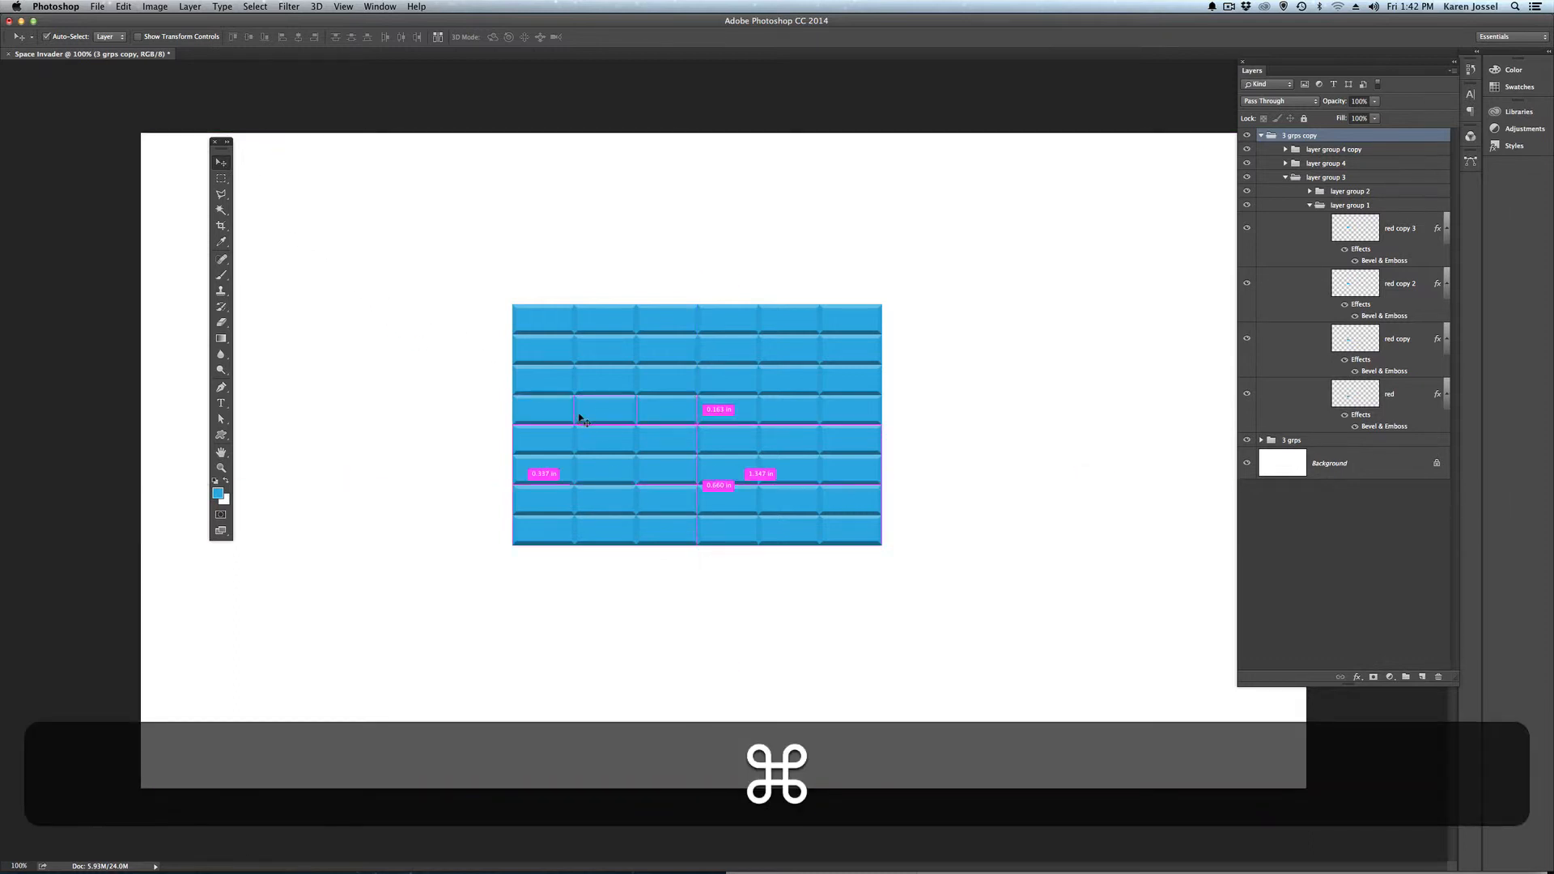
{"action": "left_click", "coordinate": [597, 390], "text": "super"}
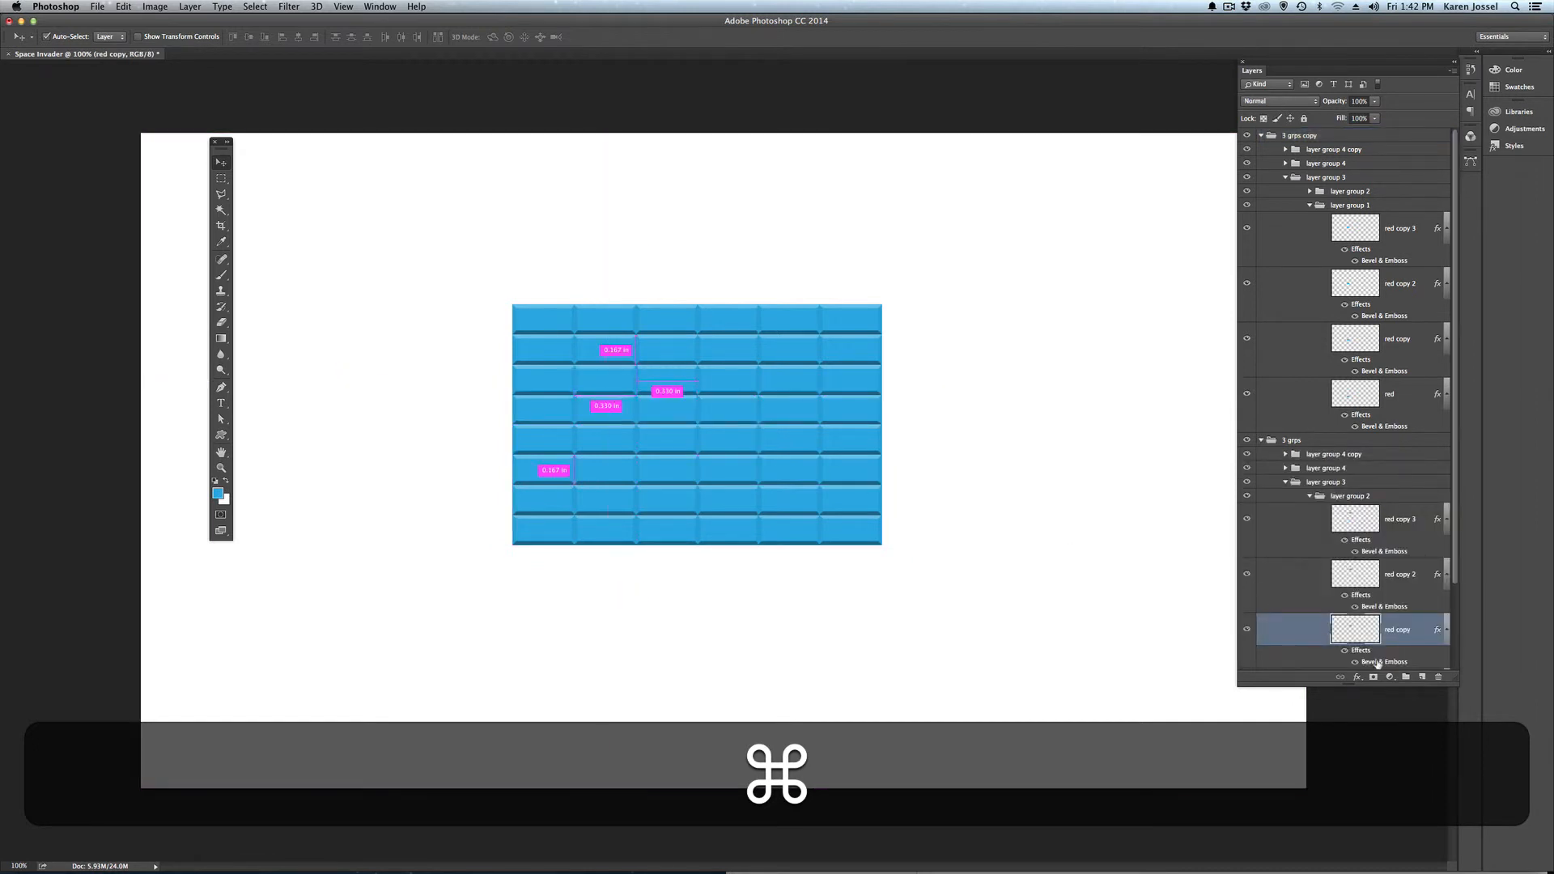
{"action": "double_click", "coordinate": [1423, 632]}
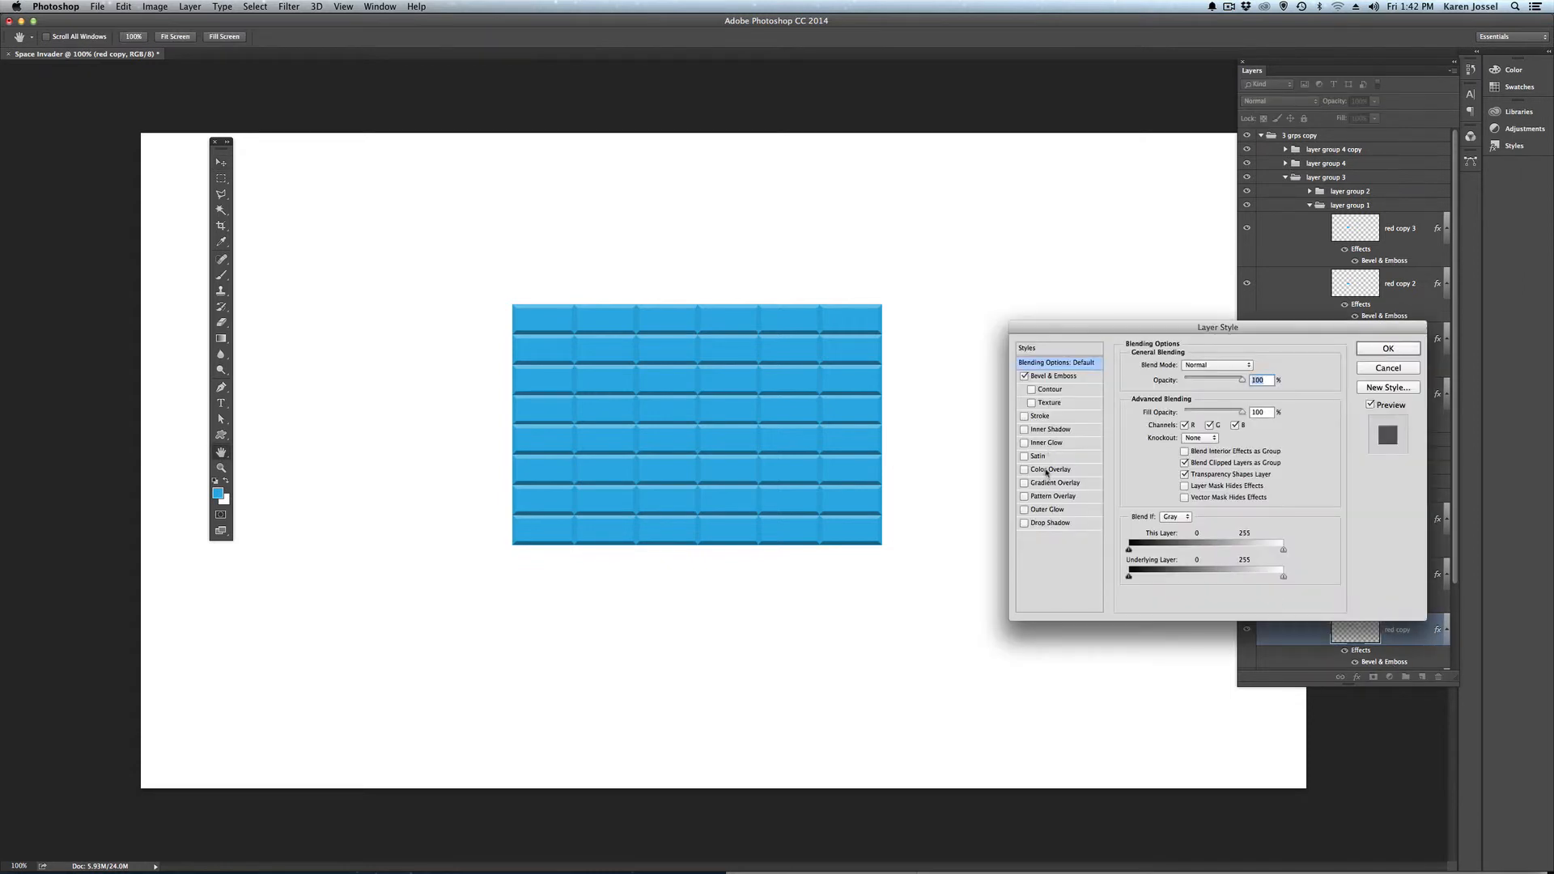
{"action": "left_click", "coordinate": [1048, 470]}
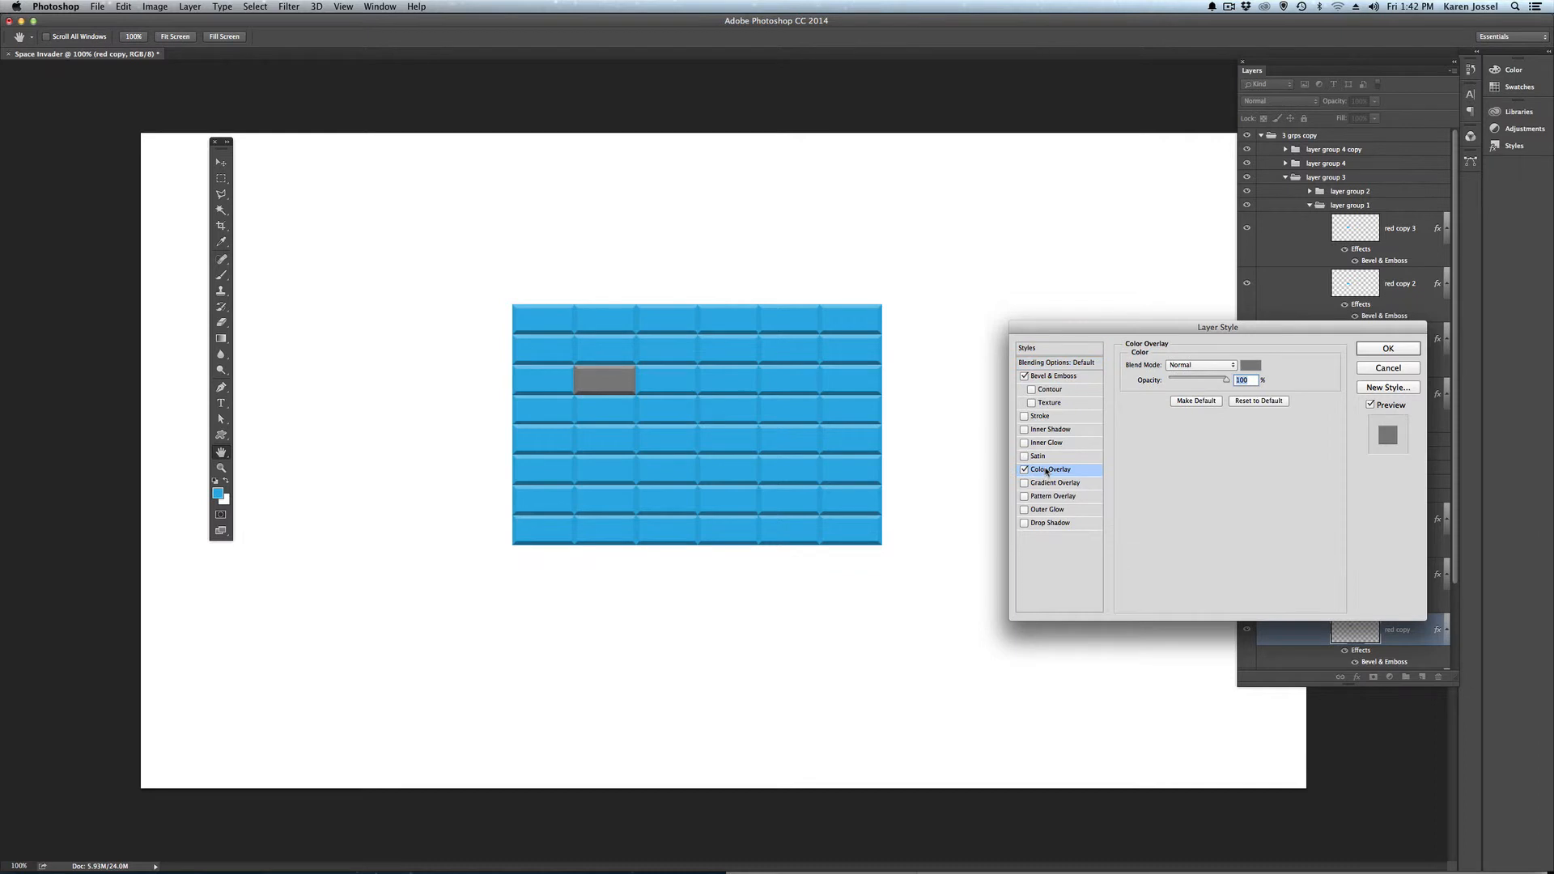
{"action": "left_click", "coordinate": [1251, 365]}
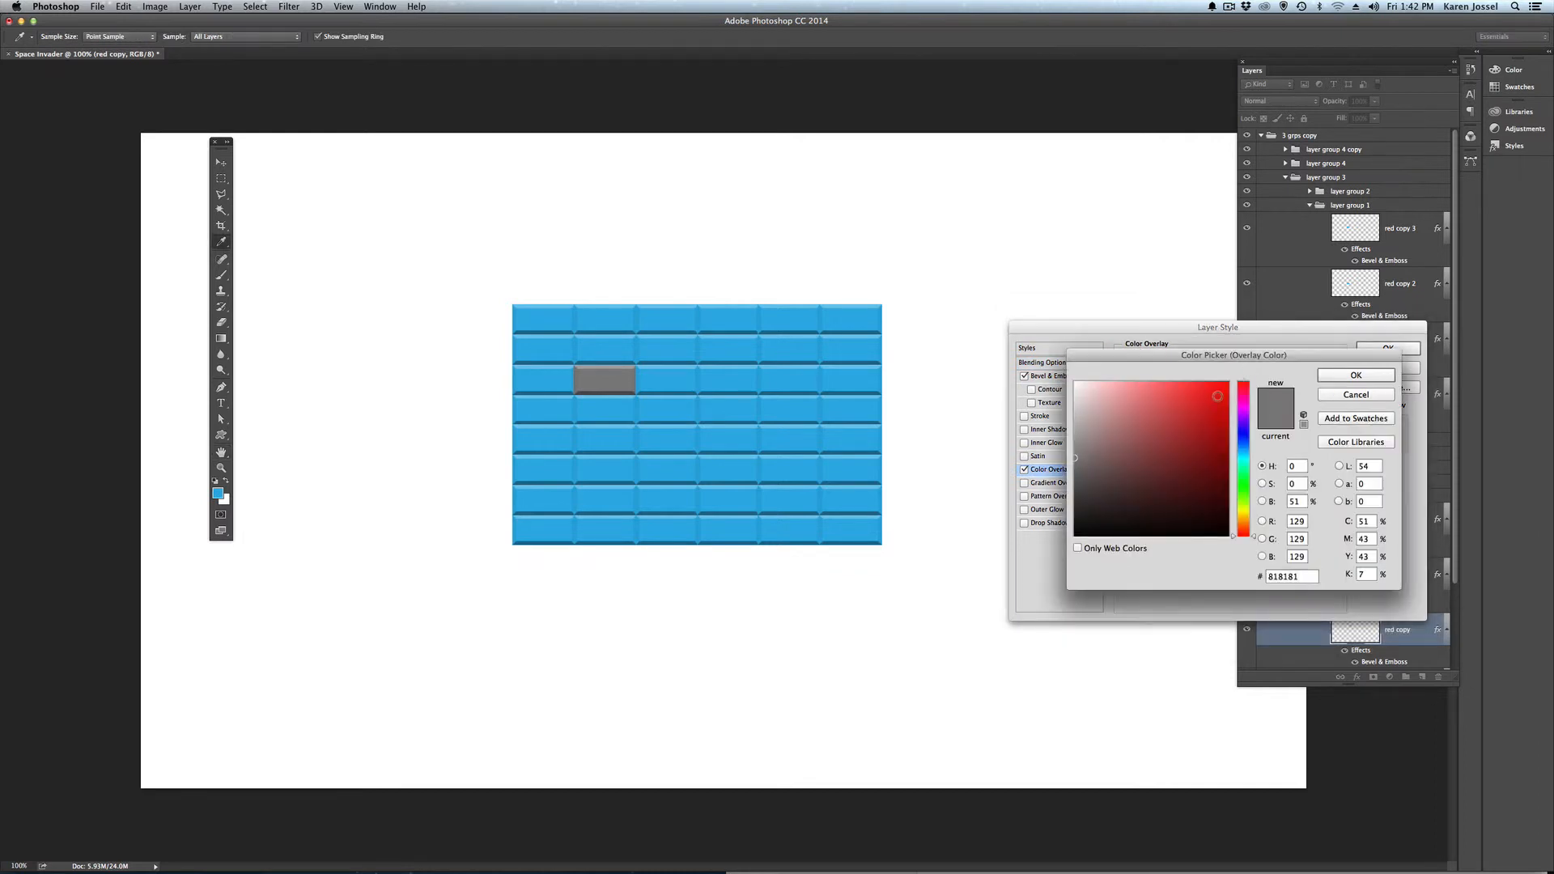
{"action": "left_click", "coordinate": [1218, 396]}
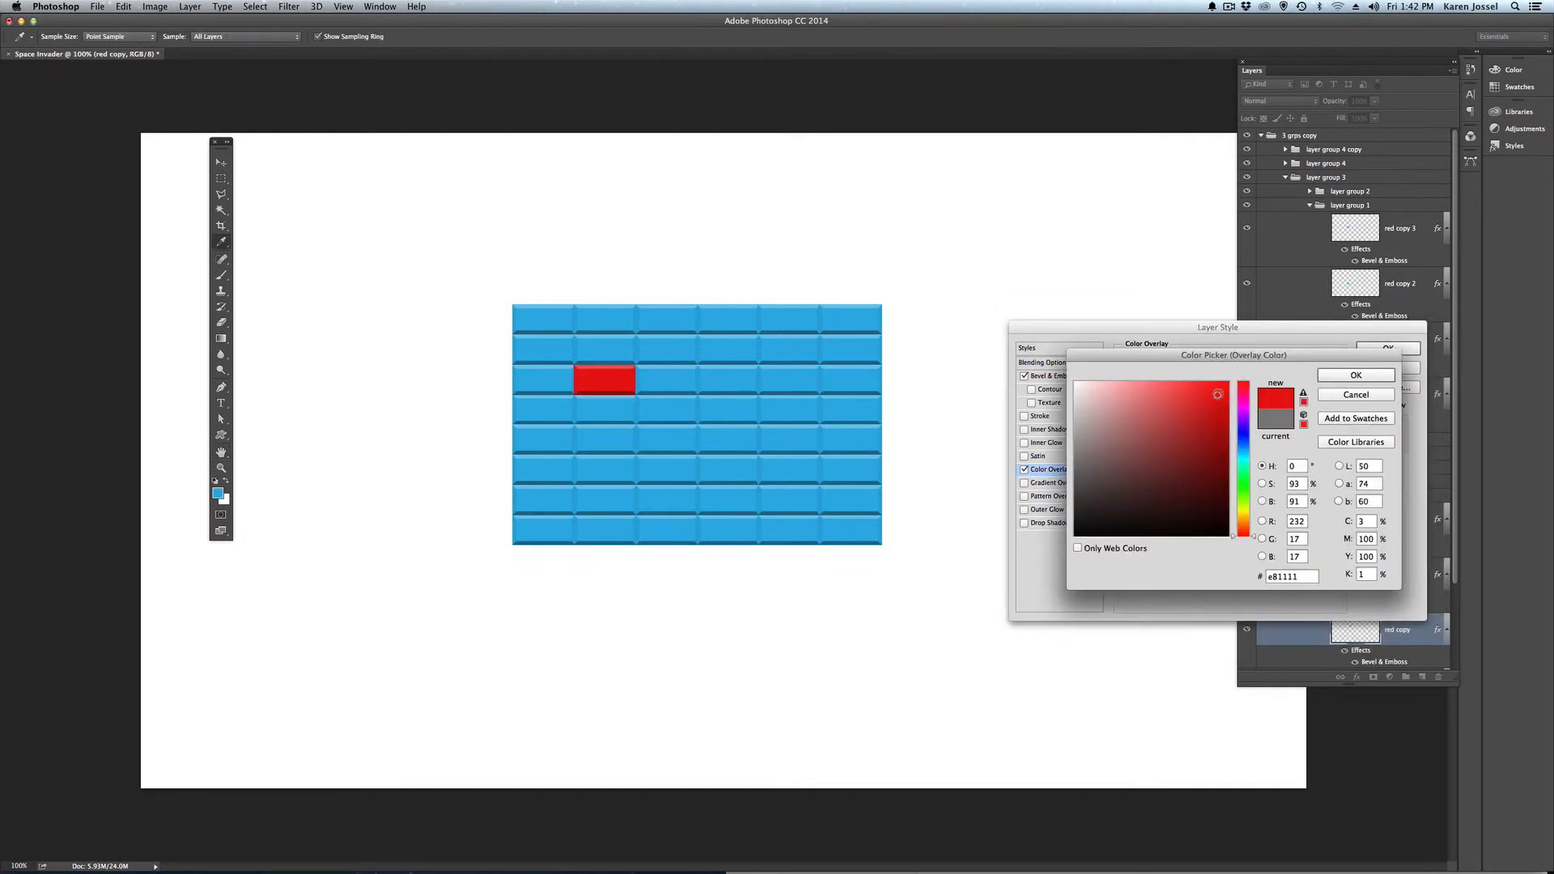
{"action": "left_click", "coordinate": [1380, 377]}
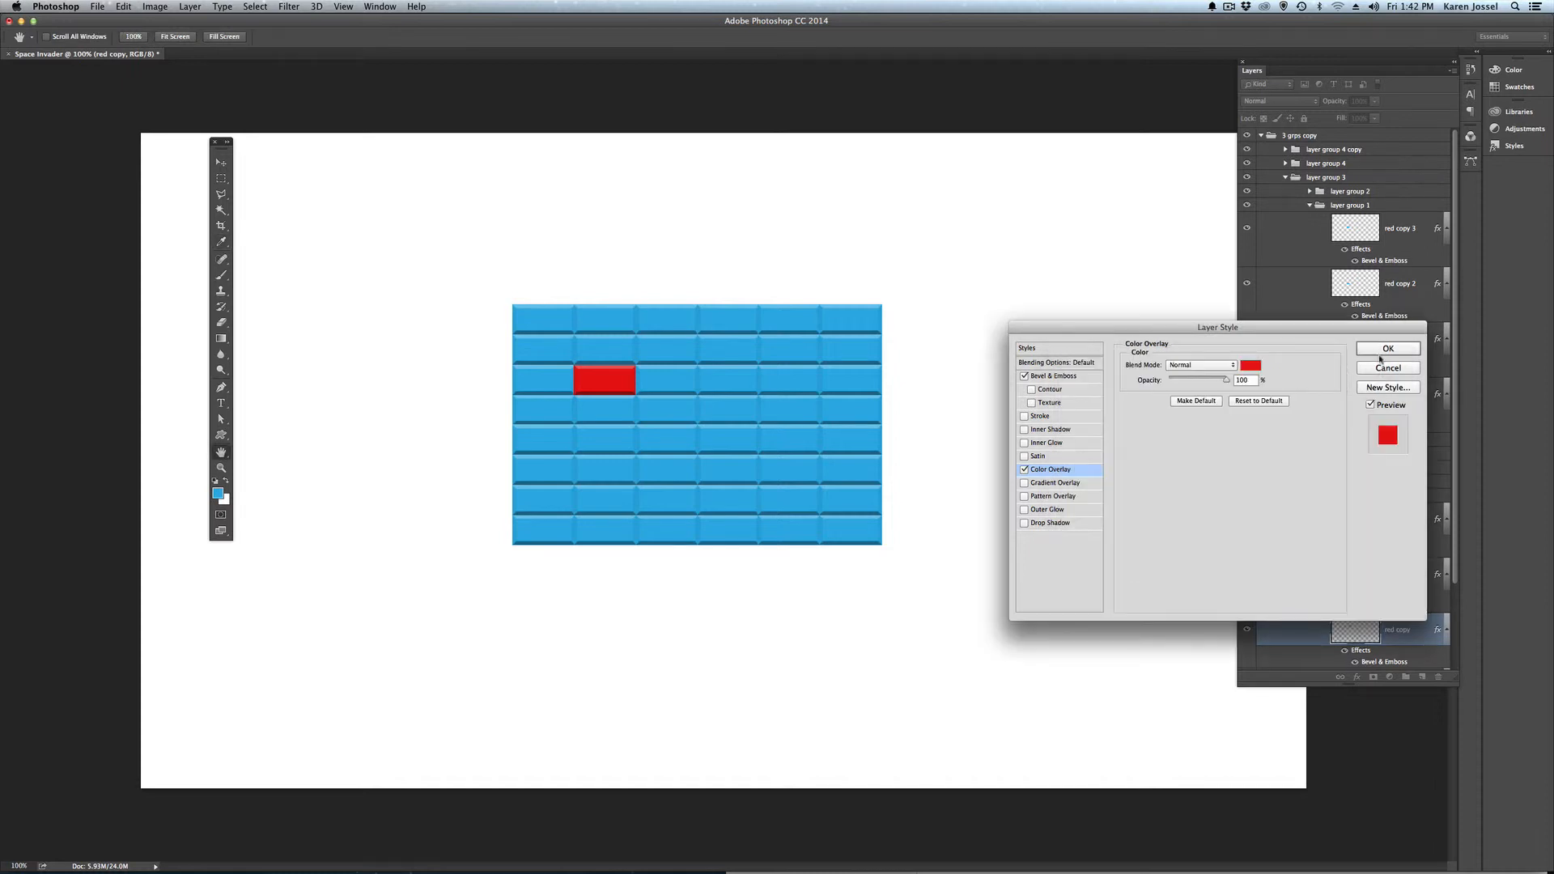
{"action": "left_click", "coordinate": [1380, 354]}
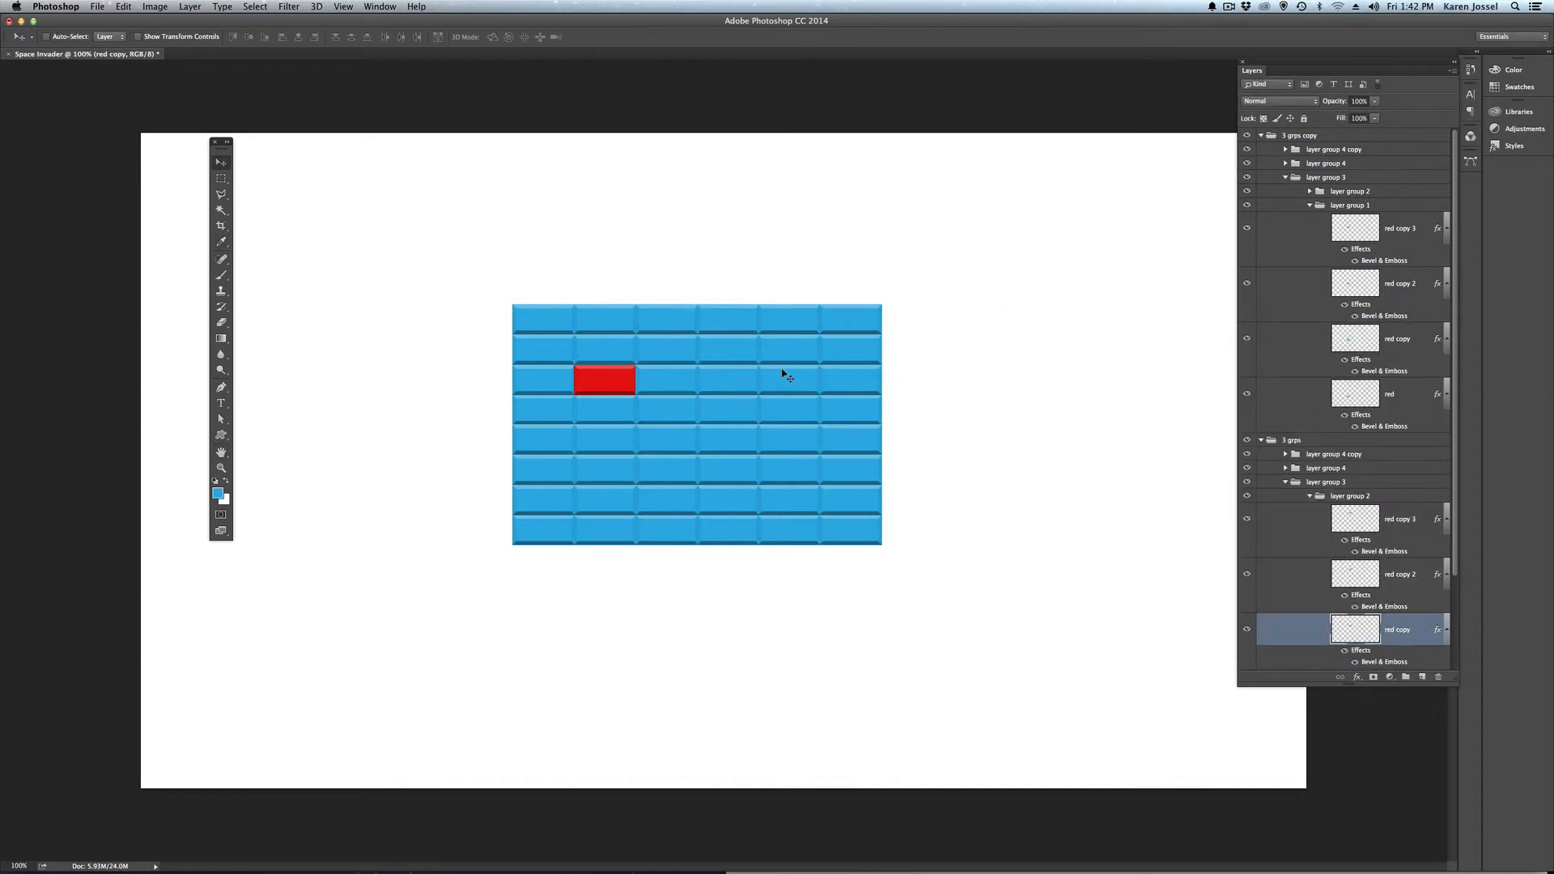
Step: Reveal the red block's layer effects and select the fifth block in the third row
{"action": "key", "text": "super"}
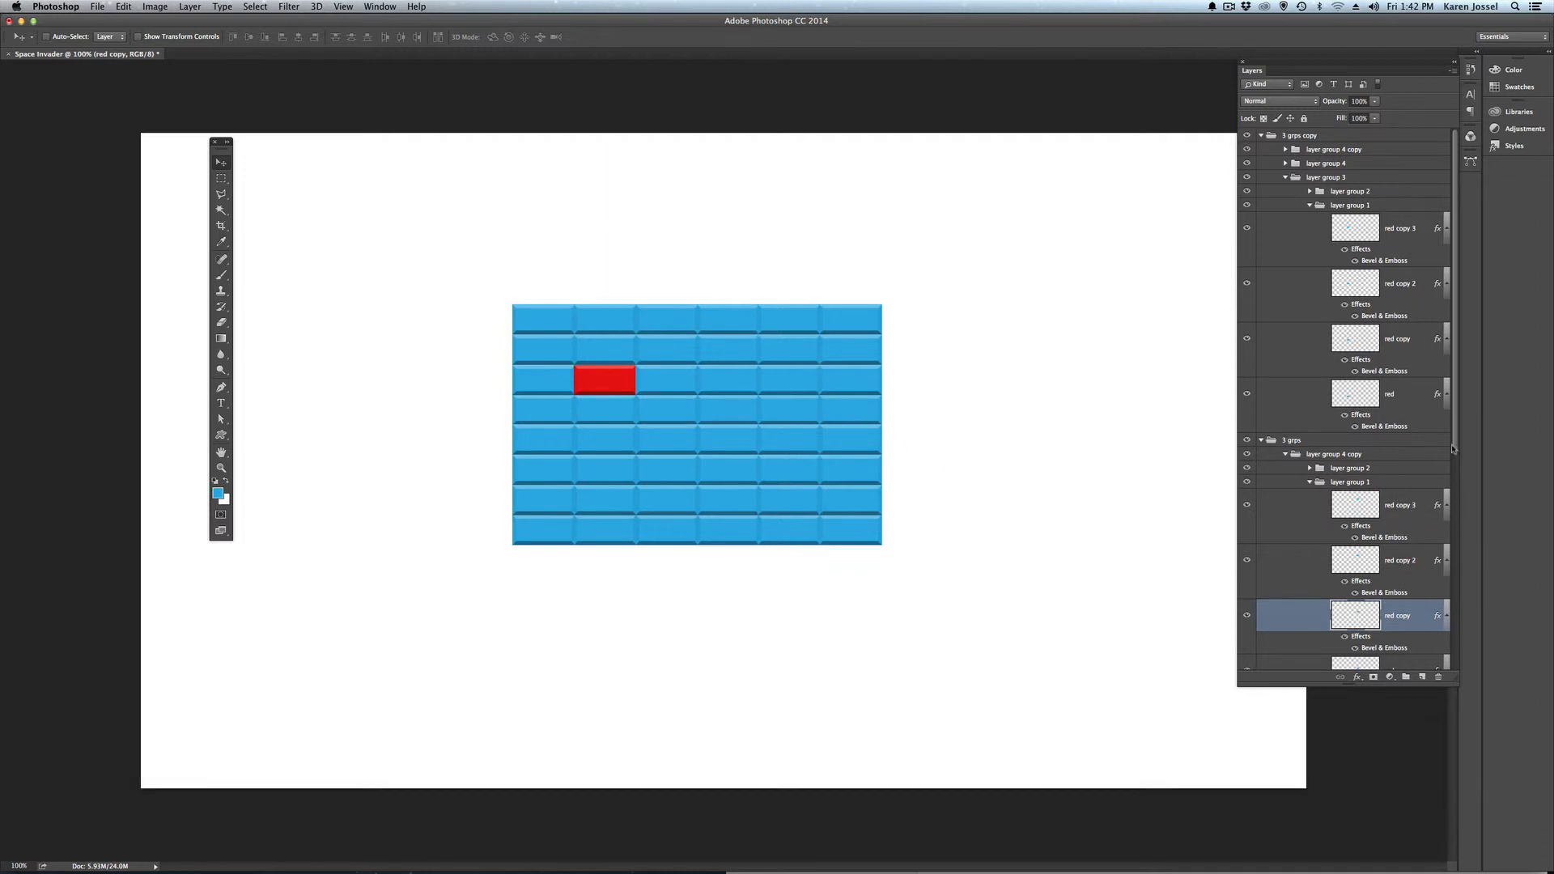
{"action": "left_click_drag", "start_coordinate": [1453, 437], "coordinate": [1458, 566]}
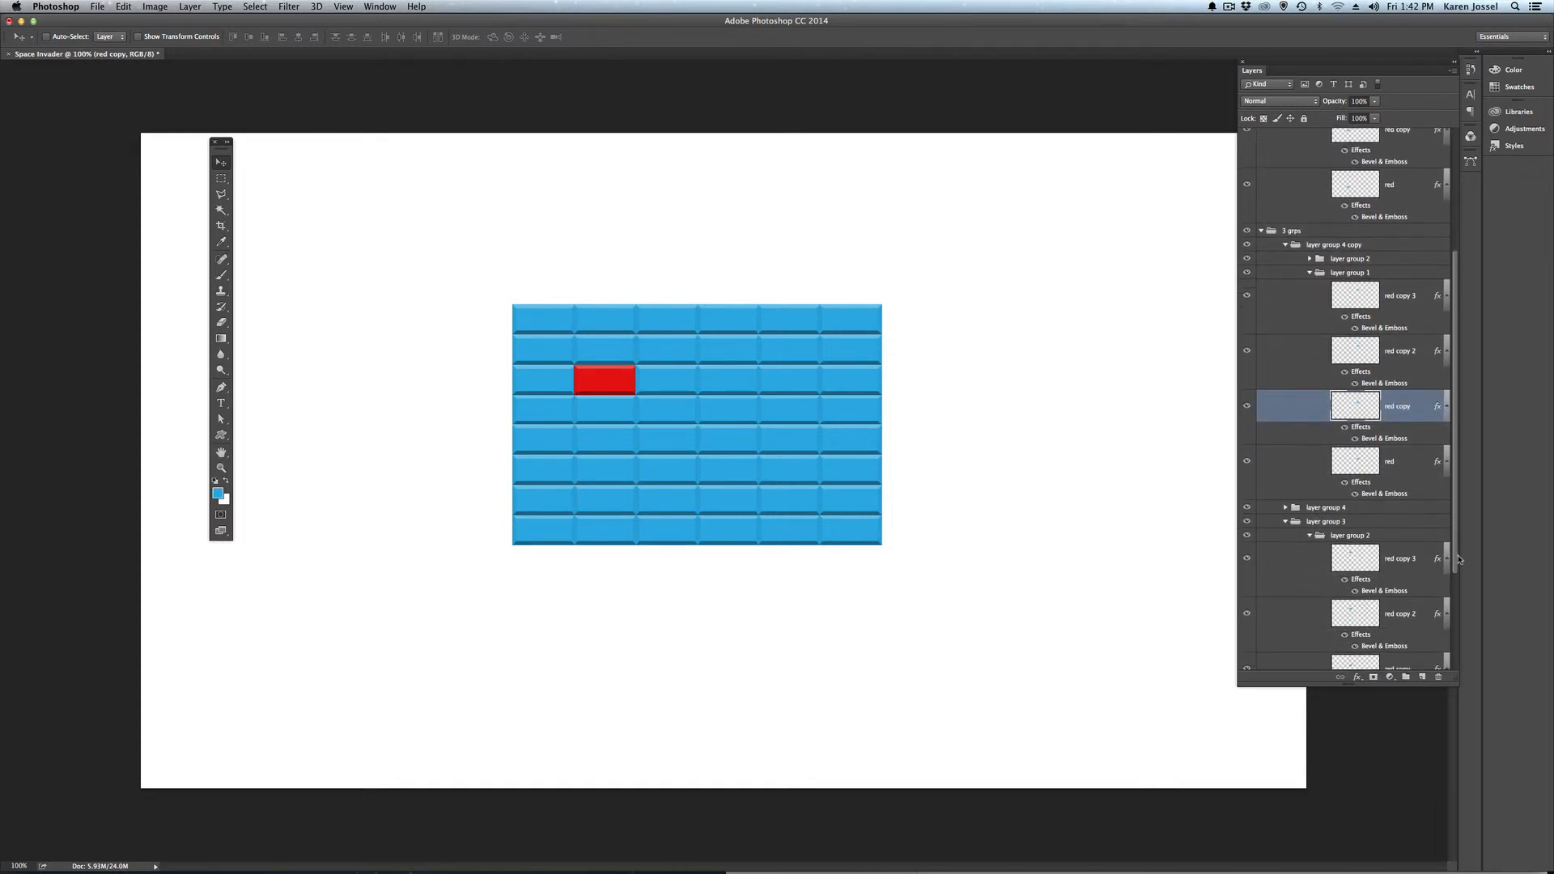
{"action": "key", "text": "super"}
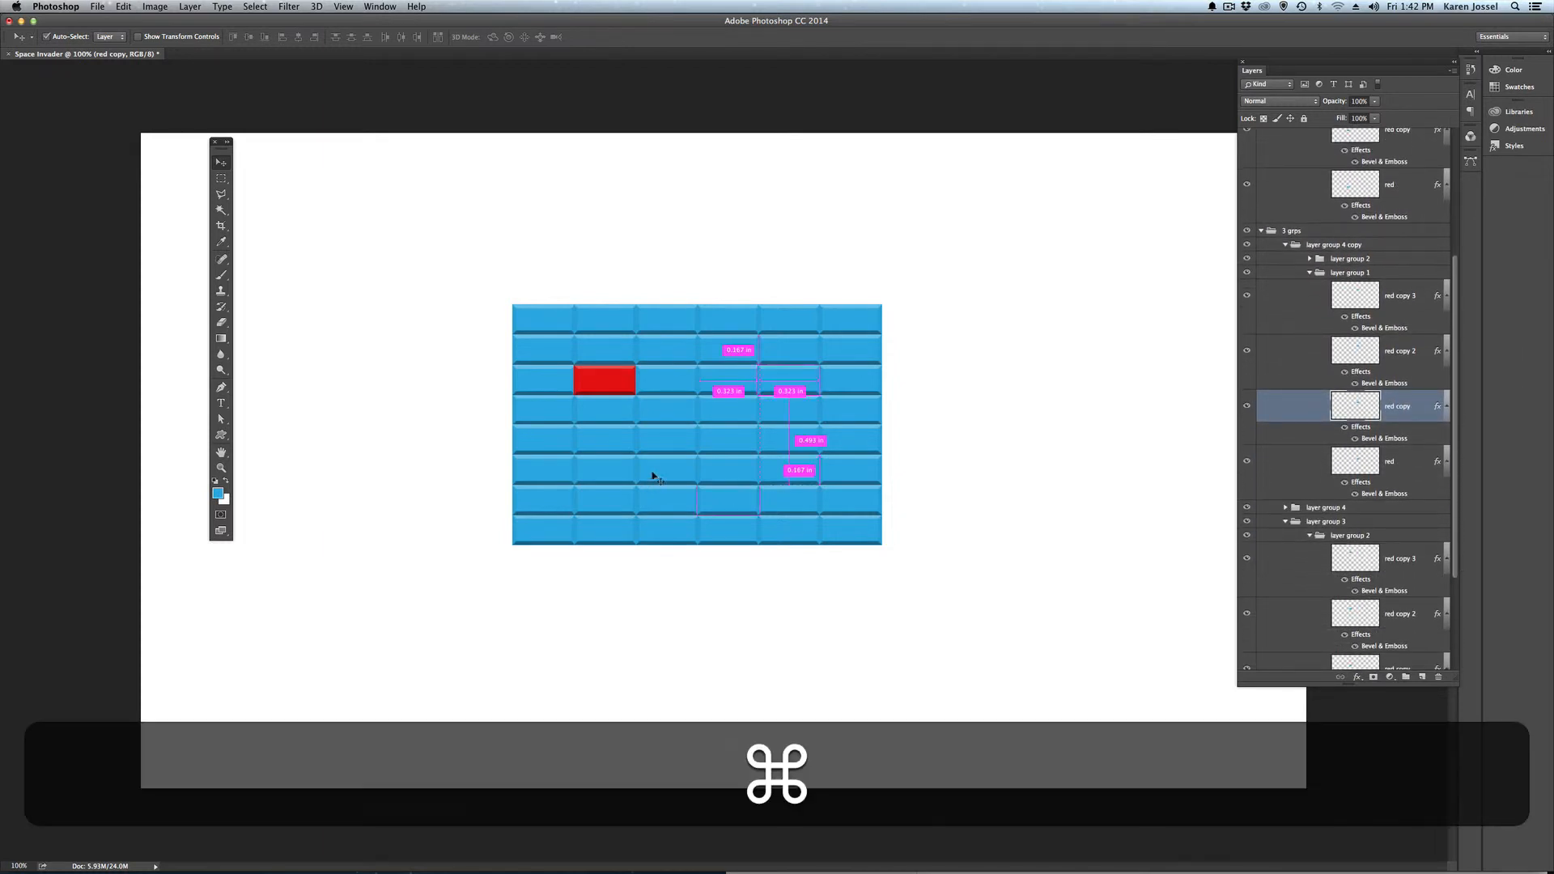
{"action": "left_click", "coordinate": [607, 376], "text": "super"}
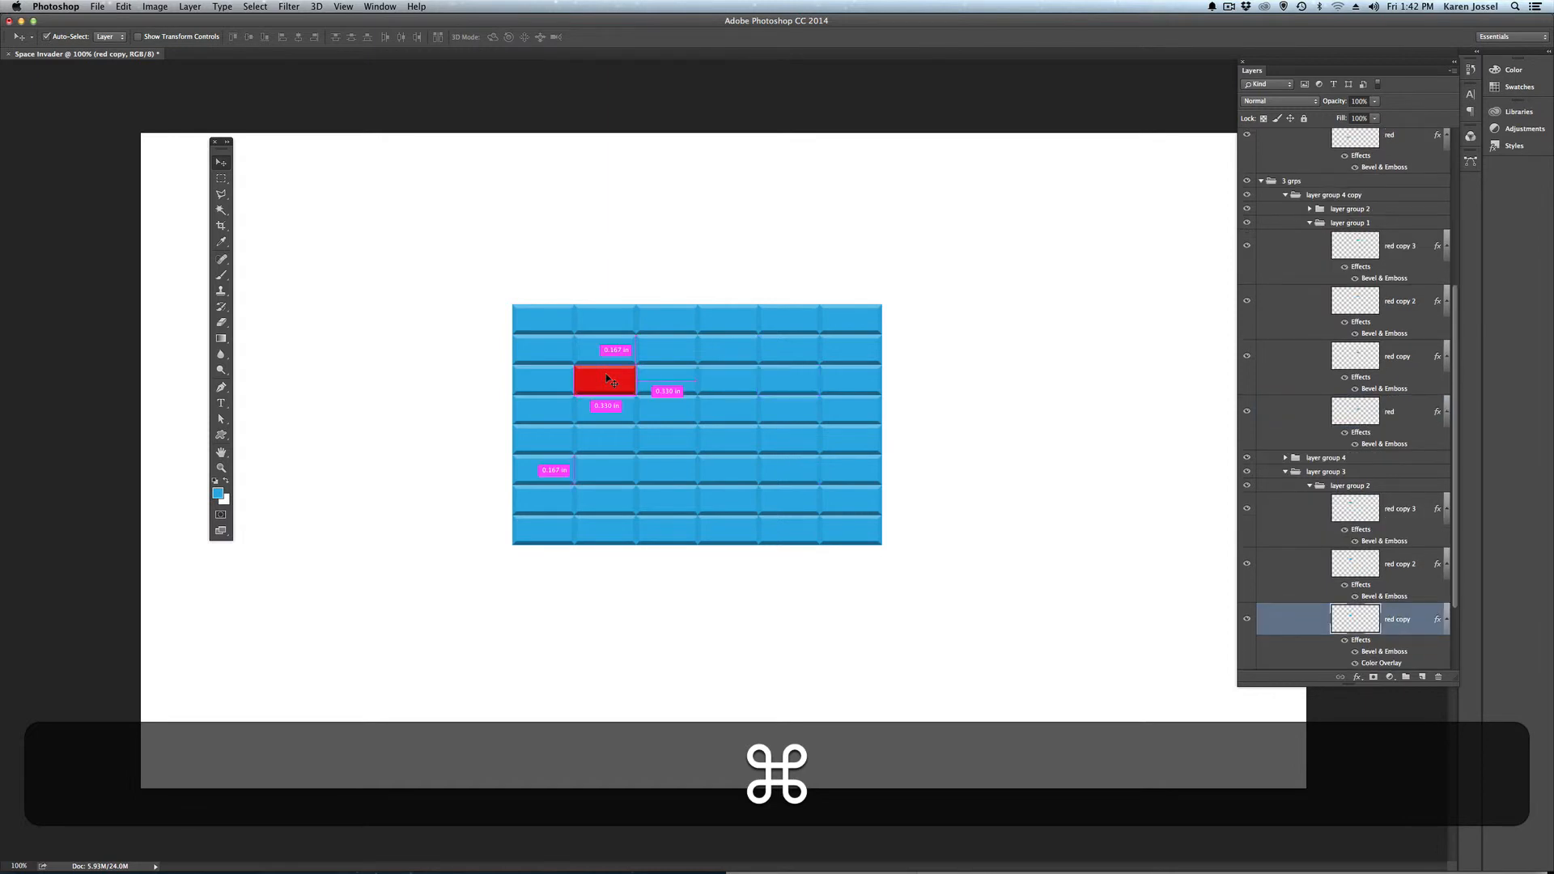
{"action": "left_click", "coordinate": [802, 380], "text": "super"}
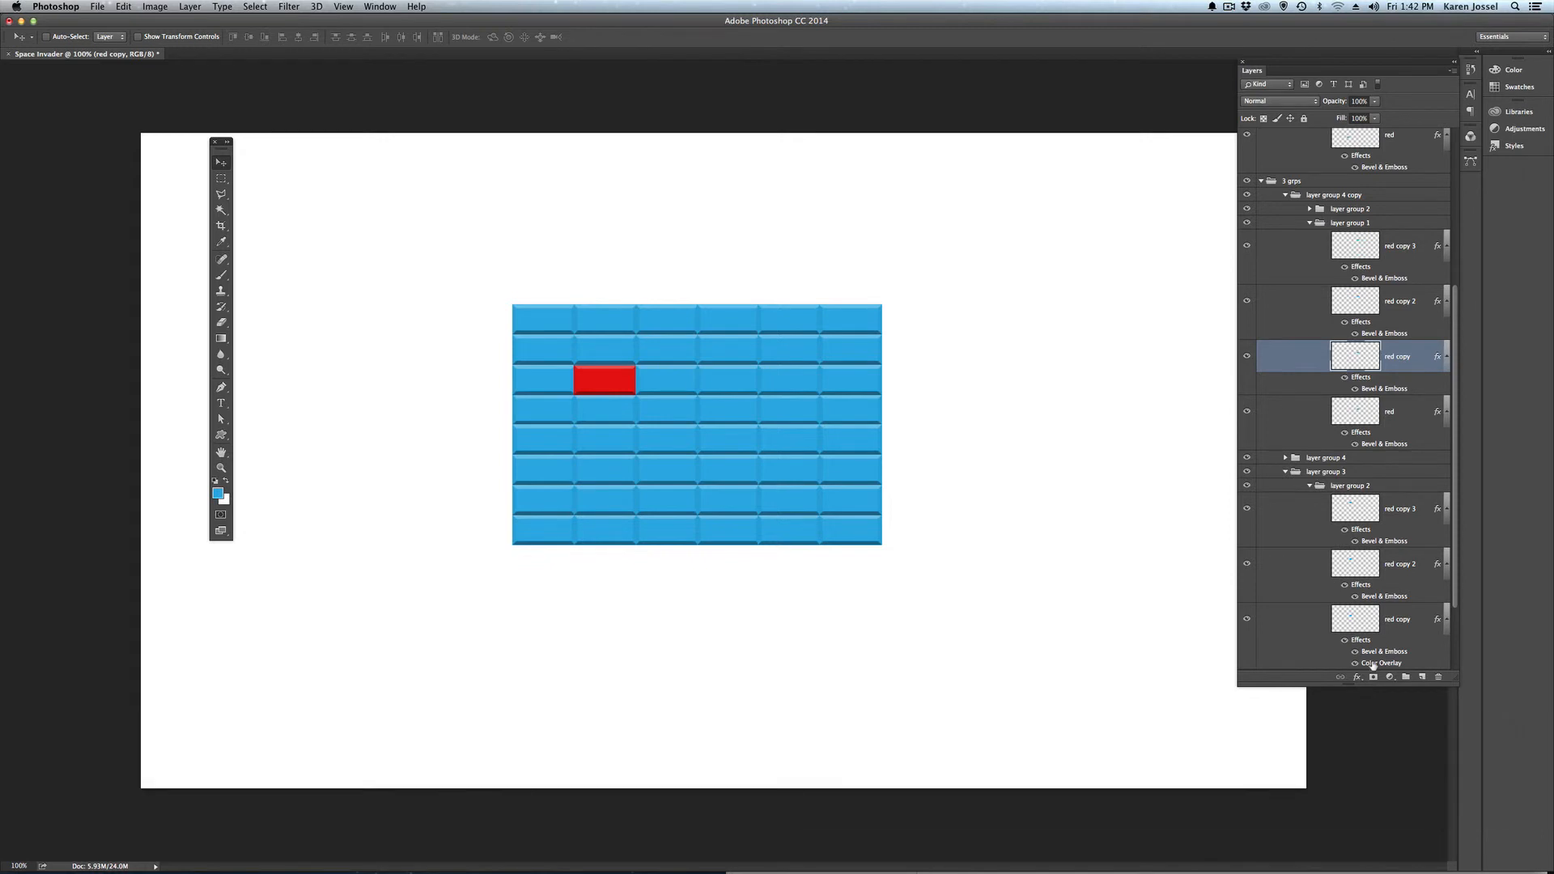
Step: Try moving the red block's Color Overlay to the third row's fifth block, undo it, and copy the effect there instead
{"action": "left_click_drag", "start_coordinate": [1373, 666], "coordinate": [1368, 364]}
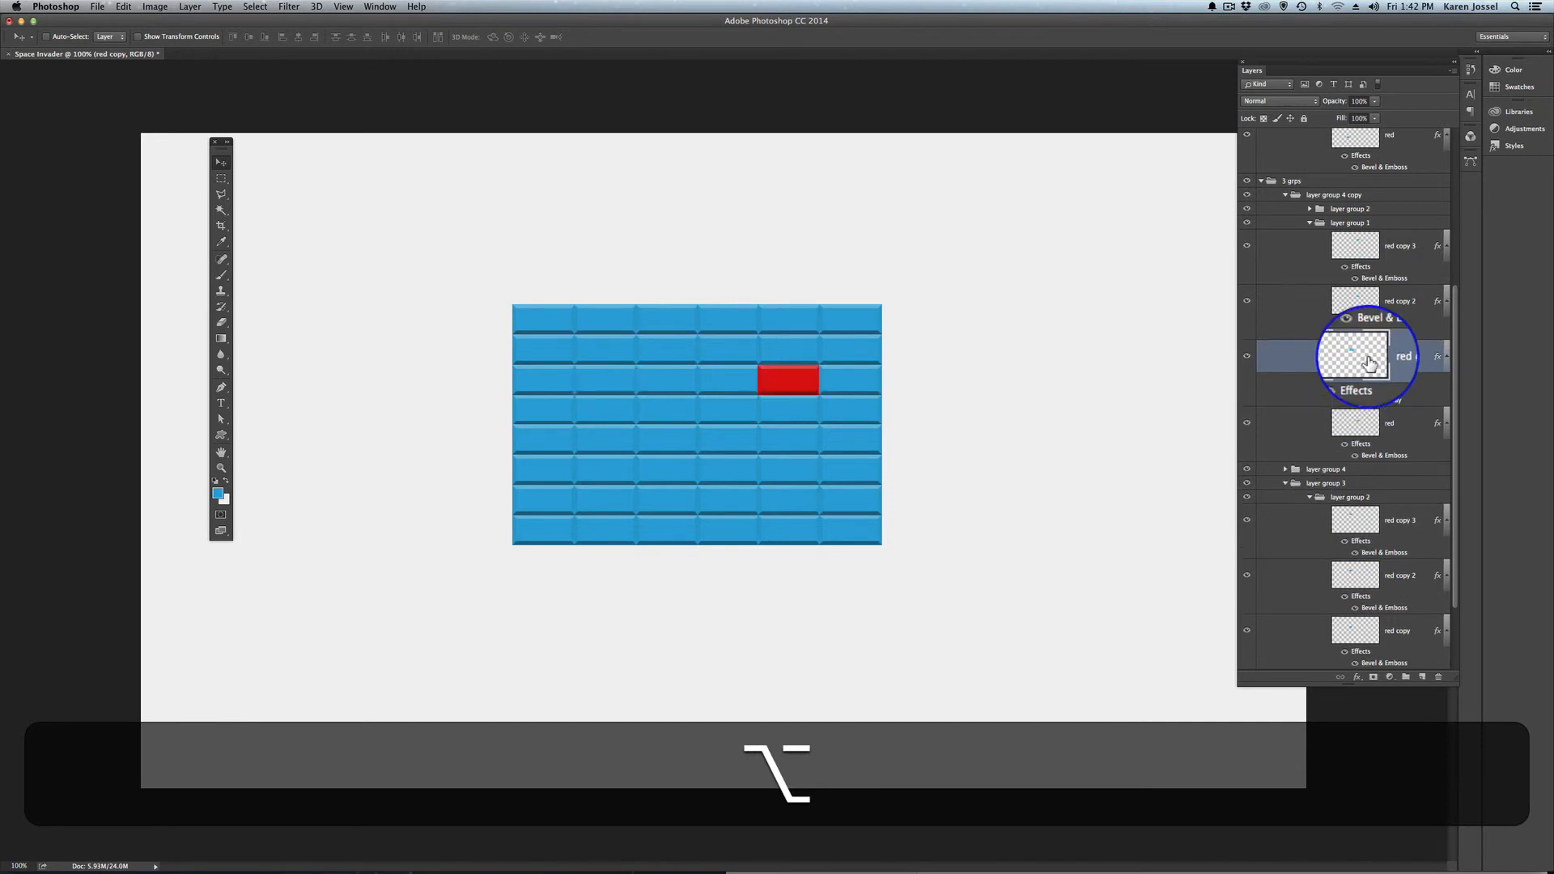
{"action": "key", "text": "alt+super+z"}
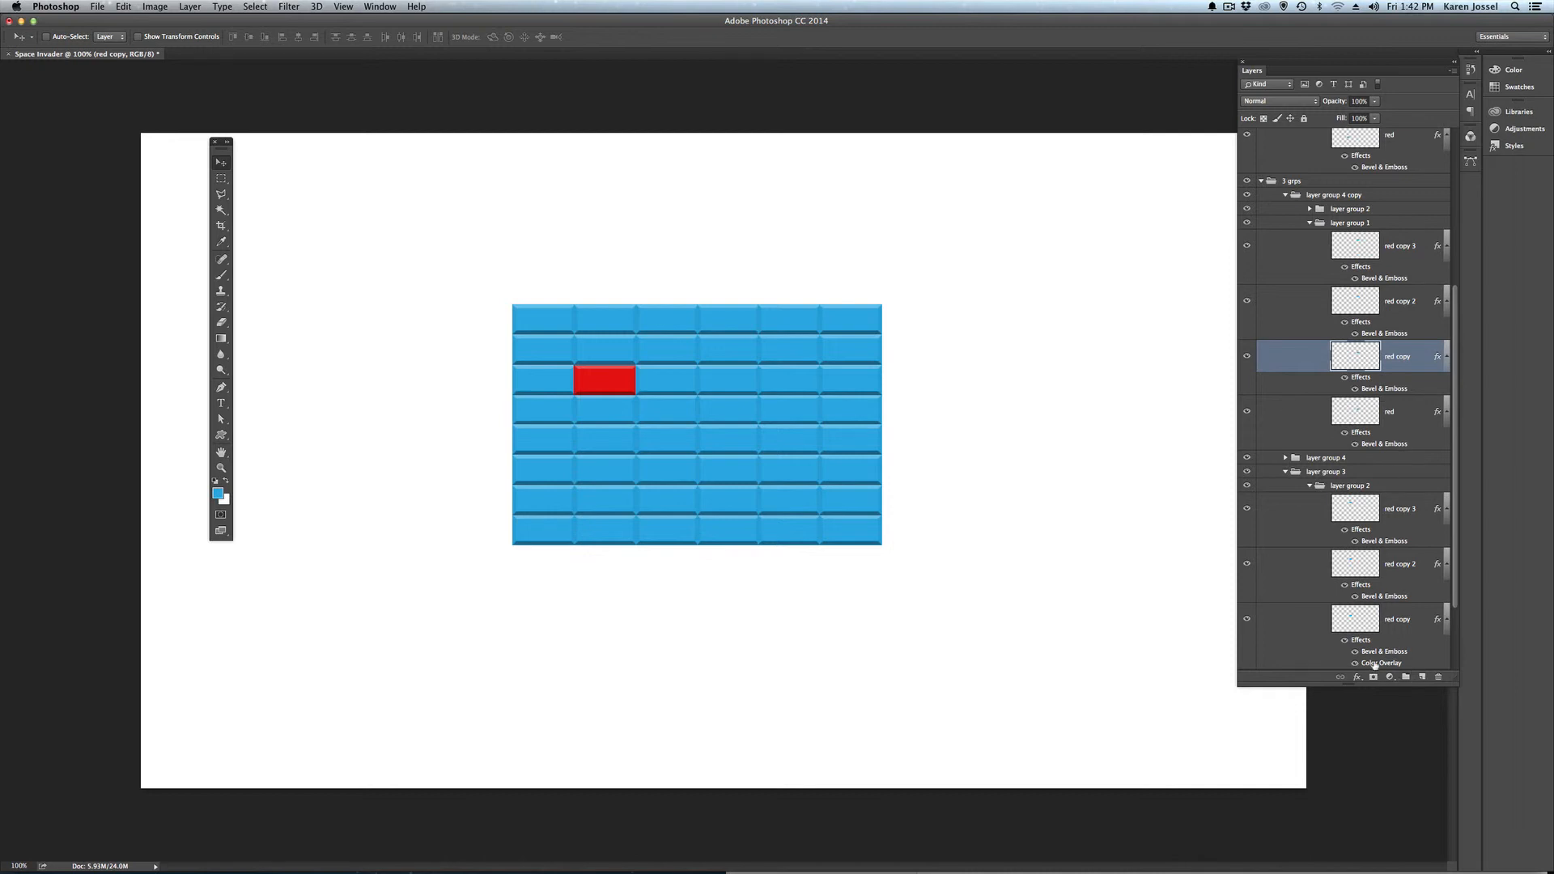
{"action": "key", "text": "alt"}
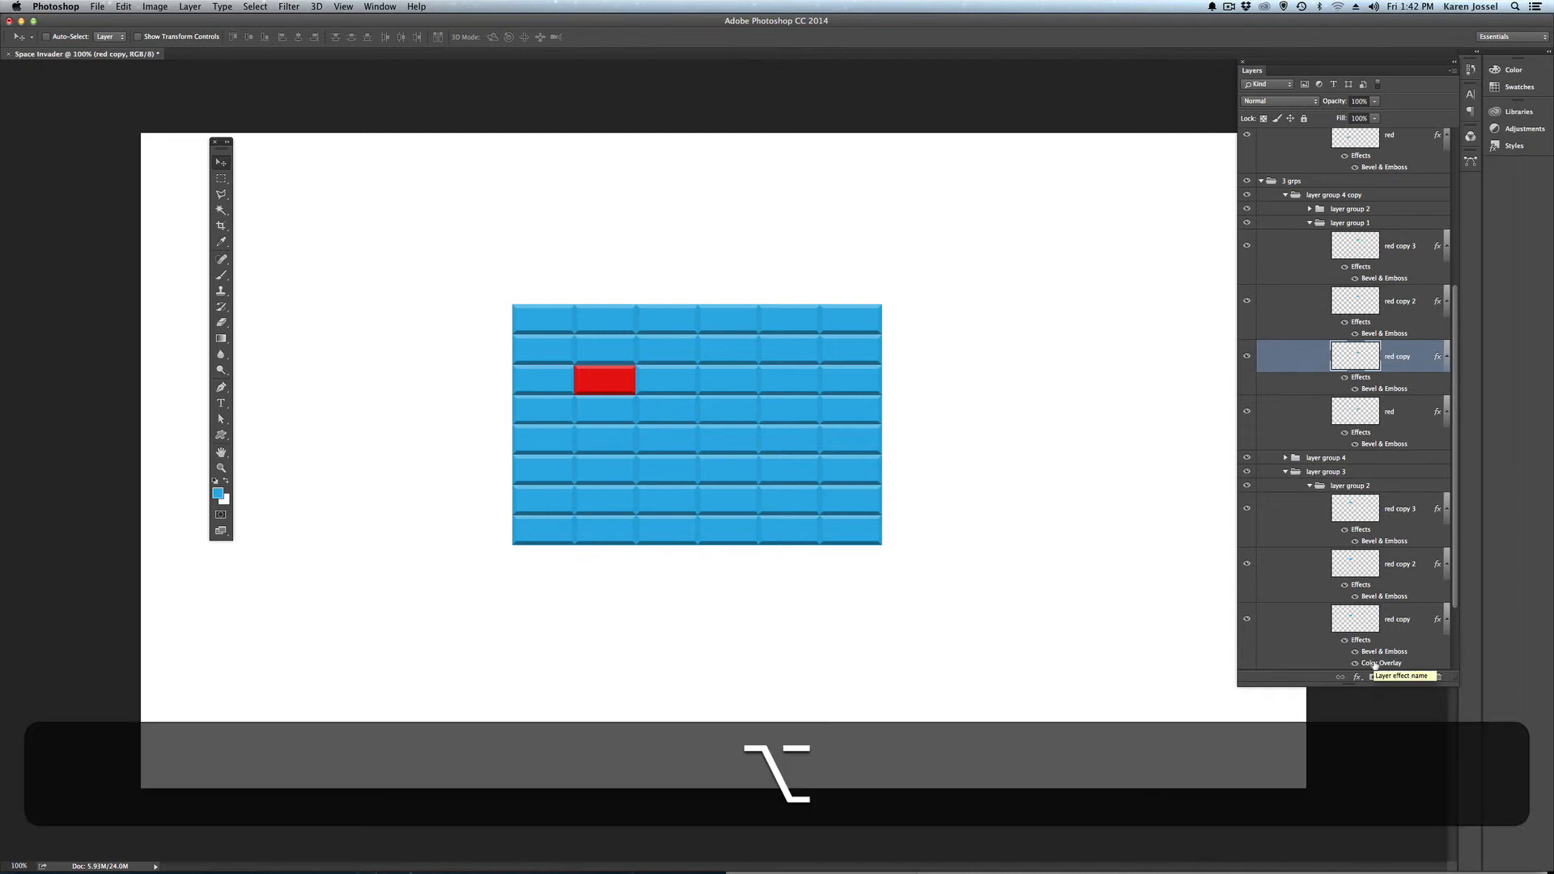
{"action": "left_click_drag", "start_coordinate": [1374, 664], "coordinate": [1399, 360]}
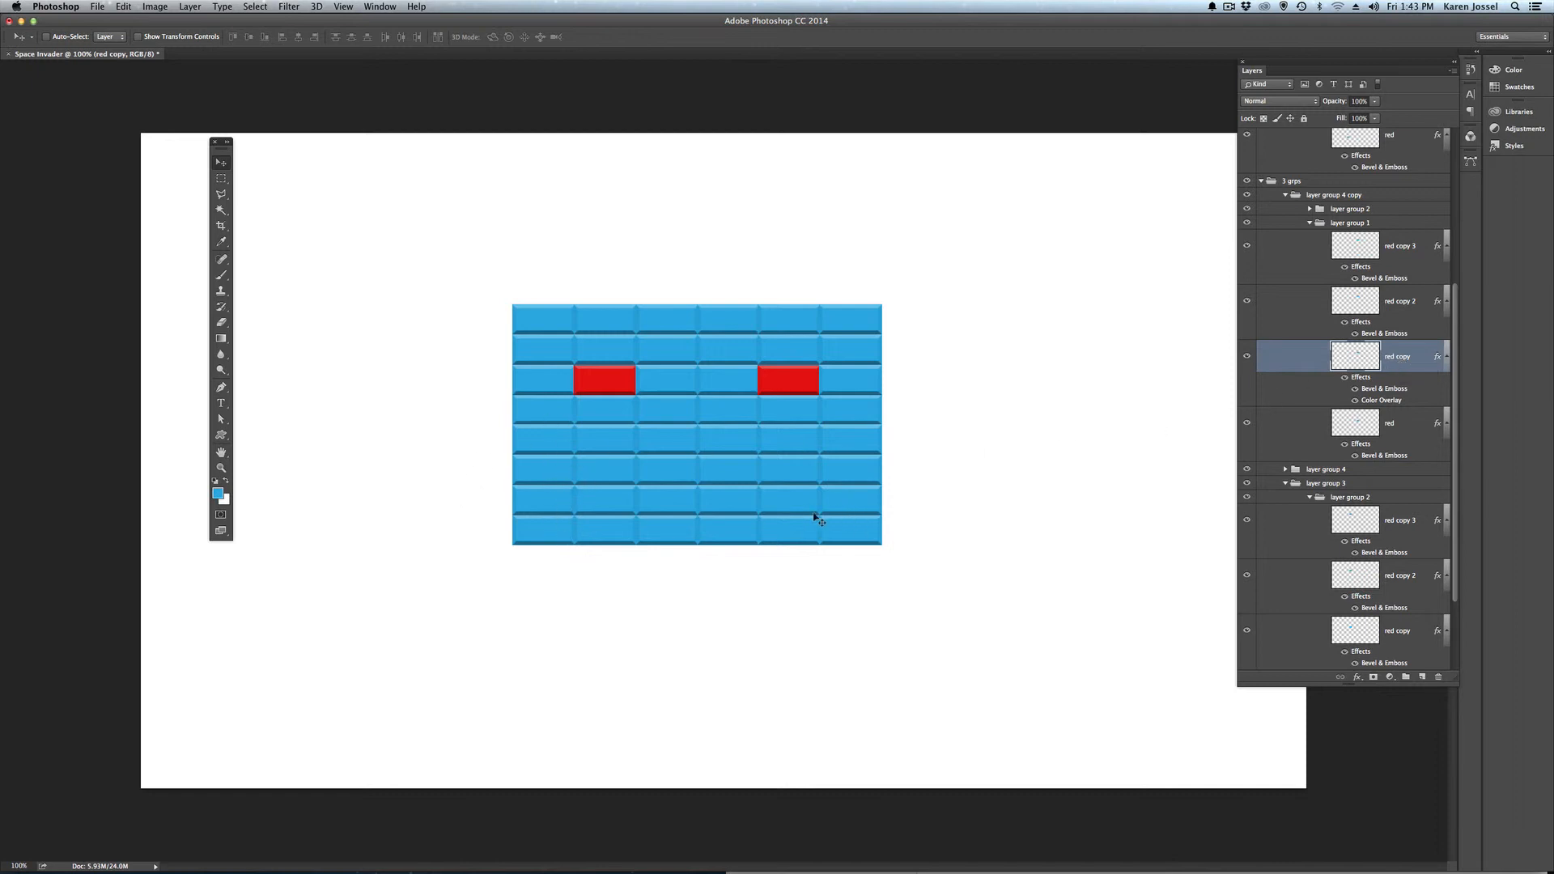
Step: Hide the first block in each of the seventh and eighth rows
{"action": "left_click", "coordinate": [551, 503], "text": "super"}
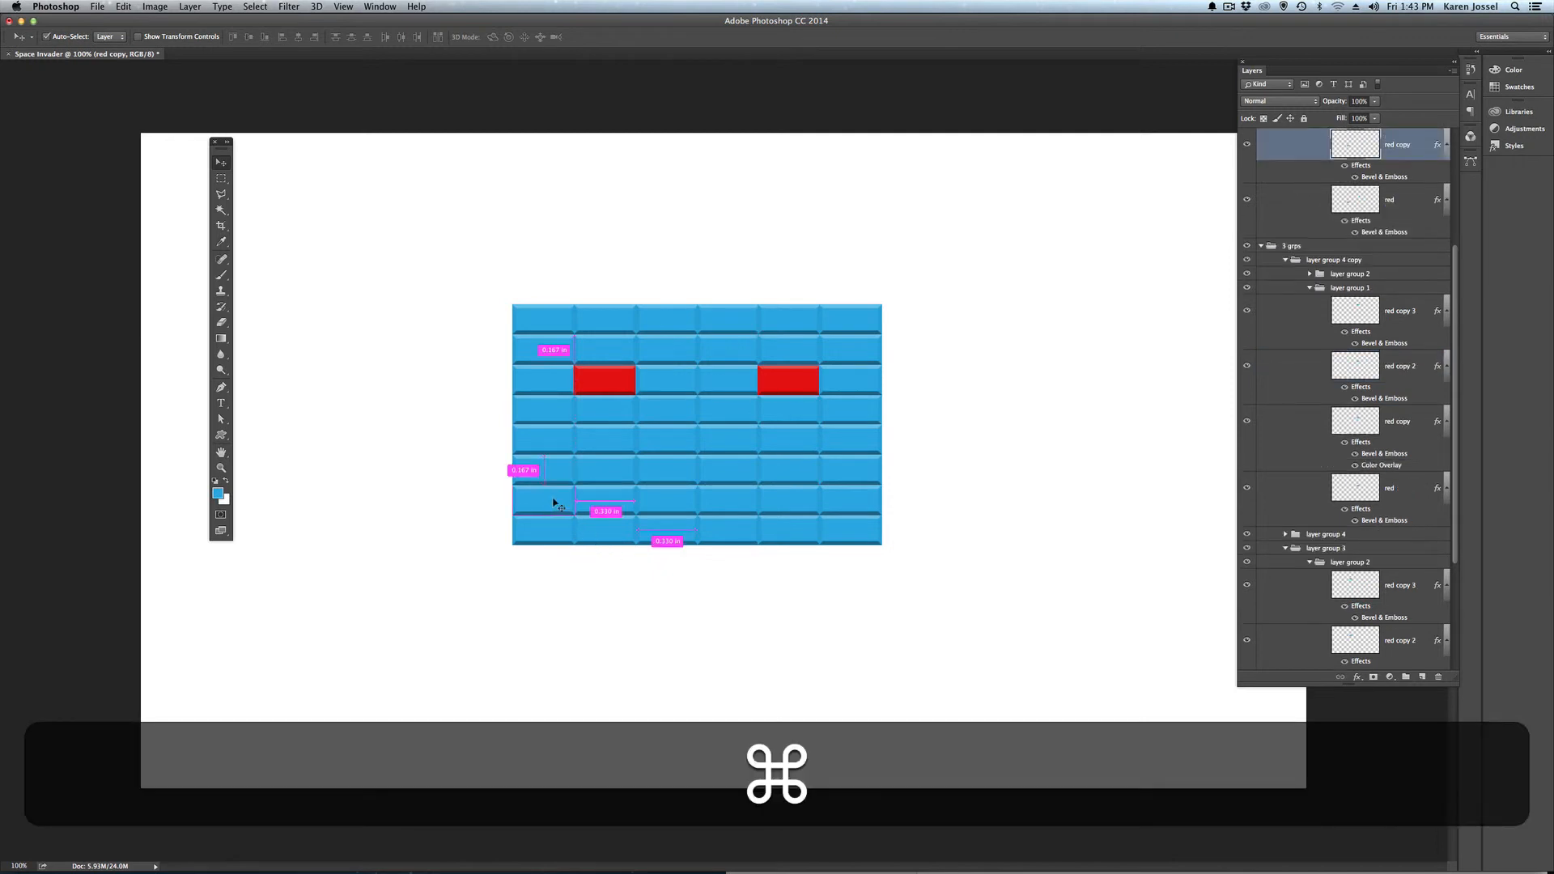
{"action": "key", "text": "super+comma"}
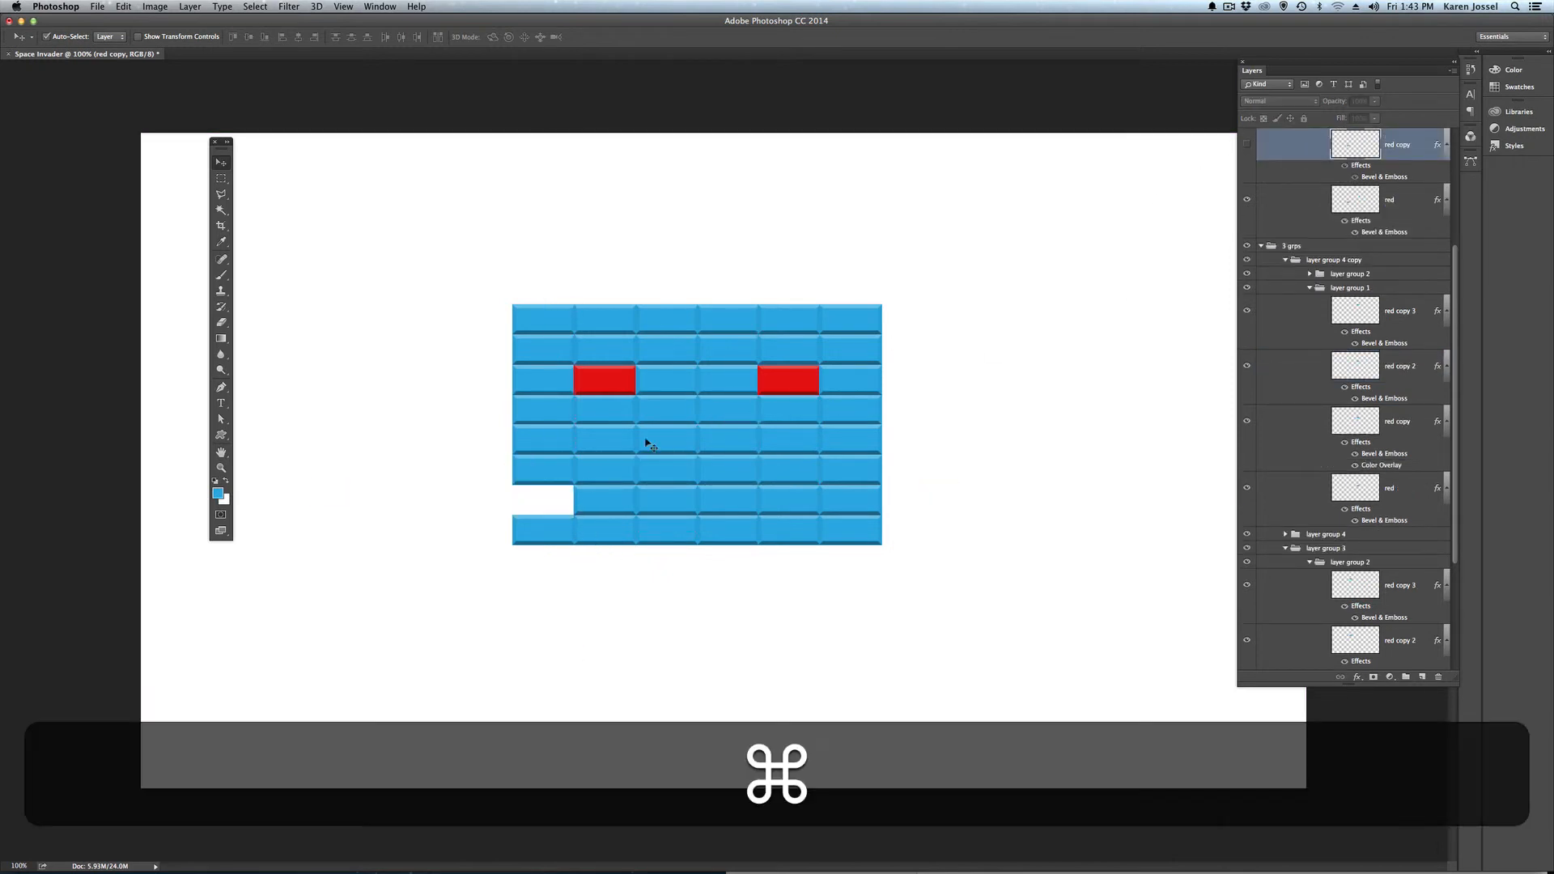
{"action": "left_click", "coordinate": [548, 528], "text": "super"}
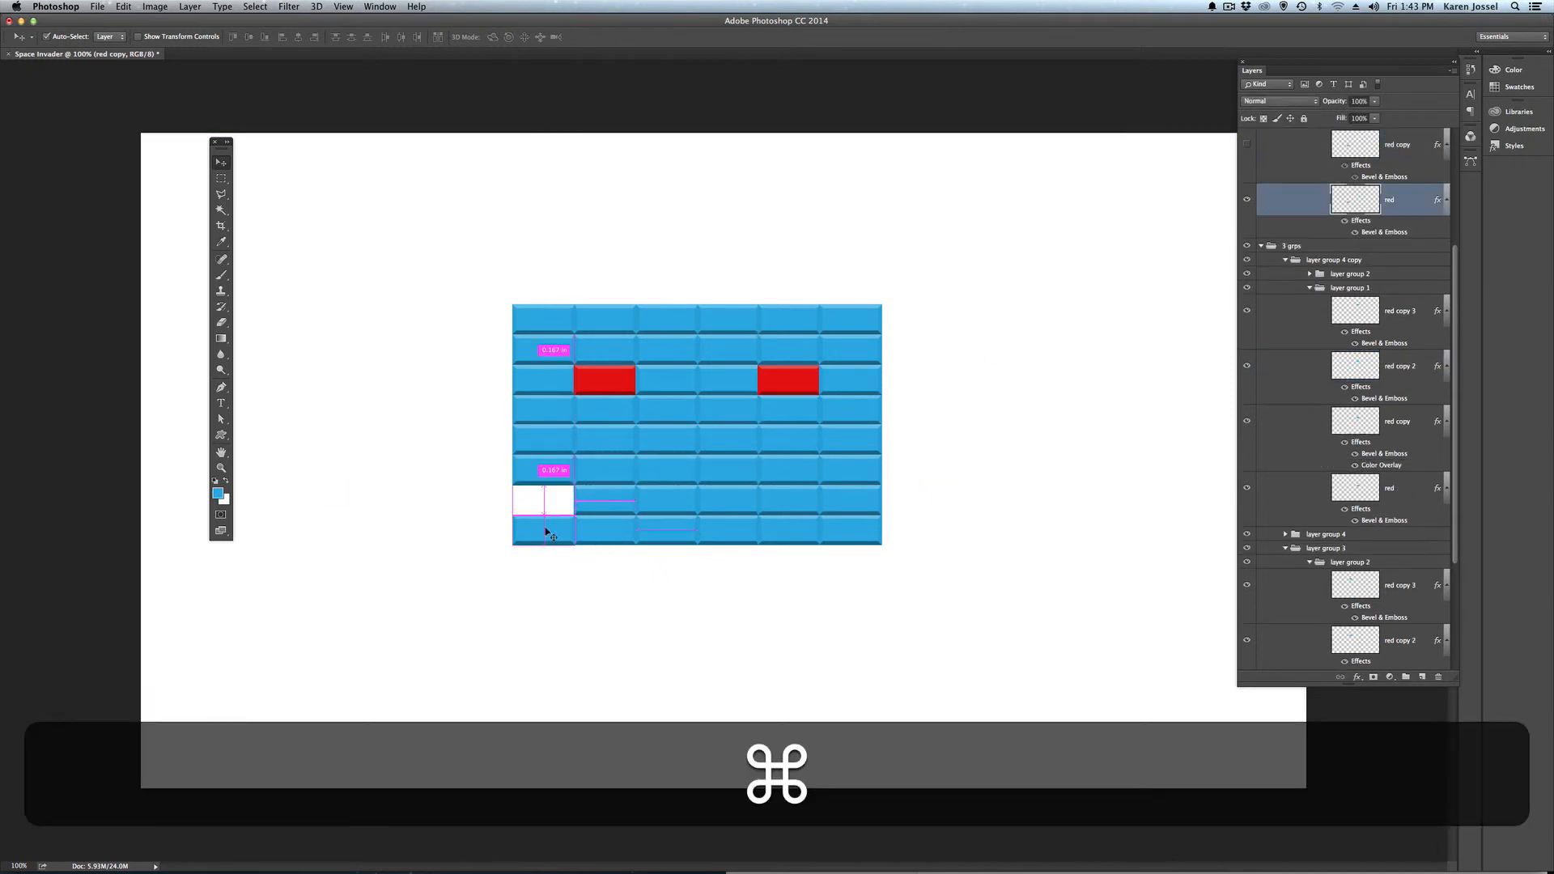
{"action": "left_click", "coordinate": [1247, 199]}
Step: Hide the last block in each of the seventh and eighth rows
{"action": "left_click", "coordinate": [865, 501], "text": "super"}
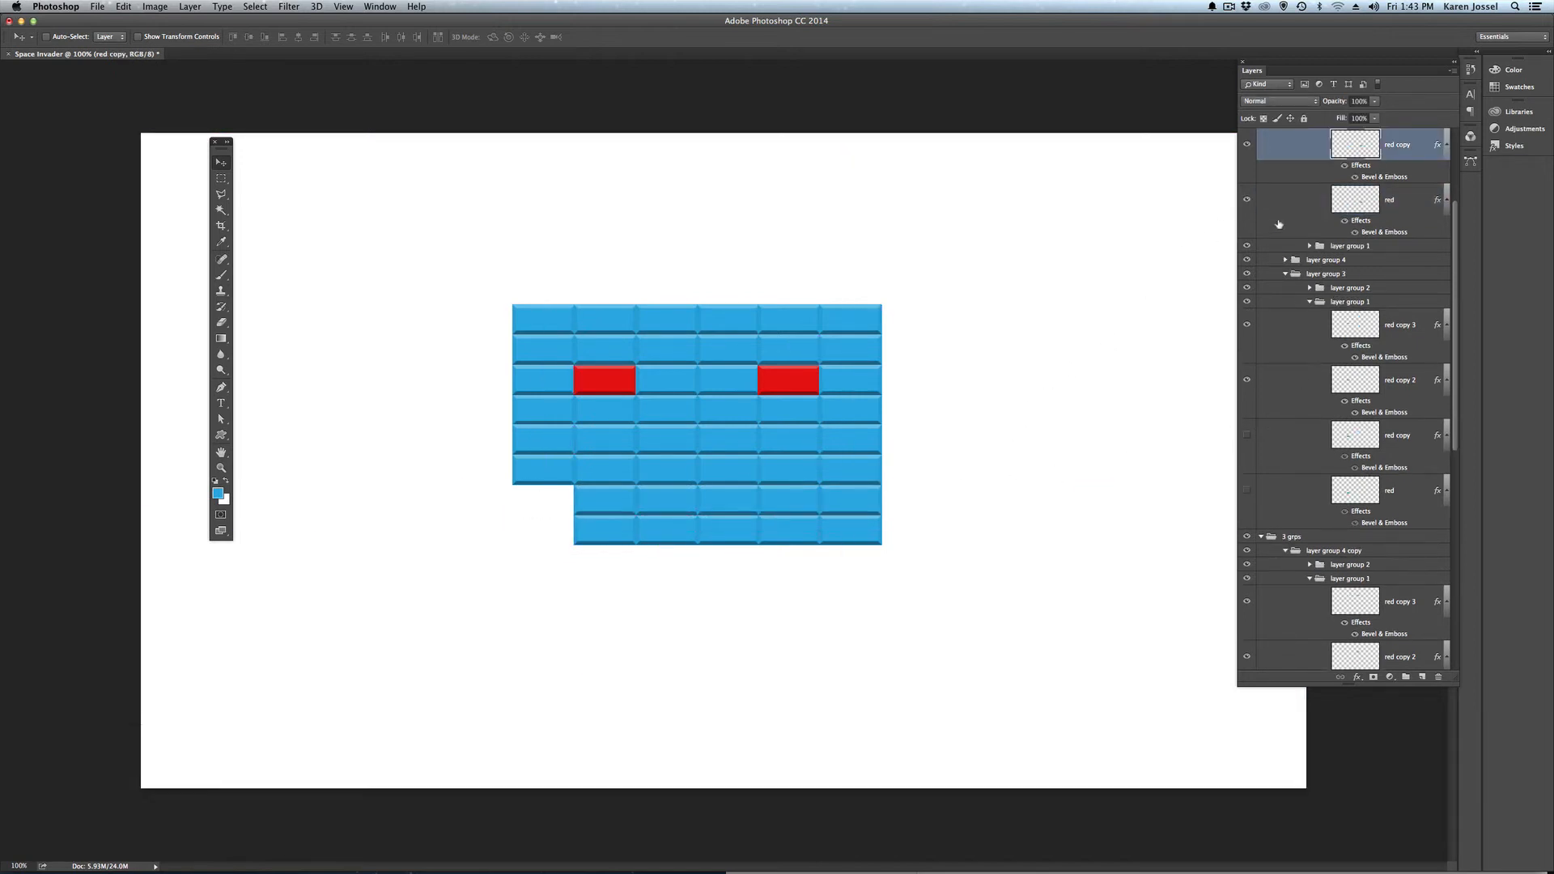
{"action": "left_click", "coordinate": [1247, 144]}
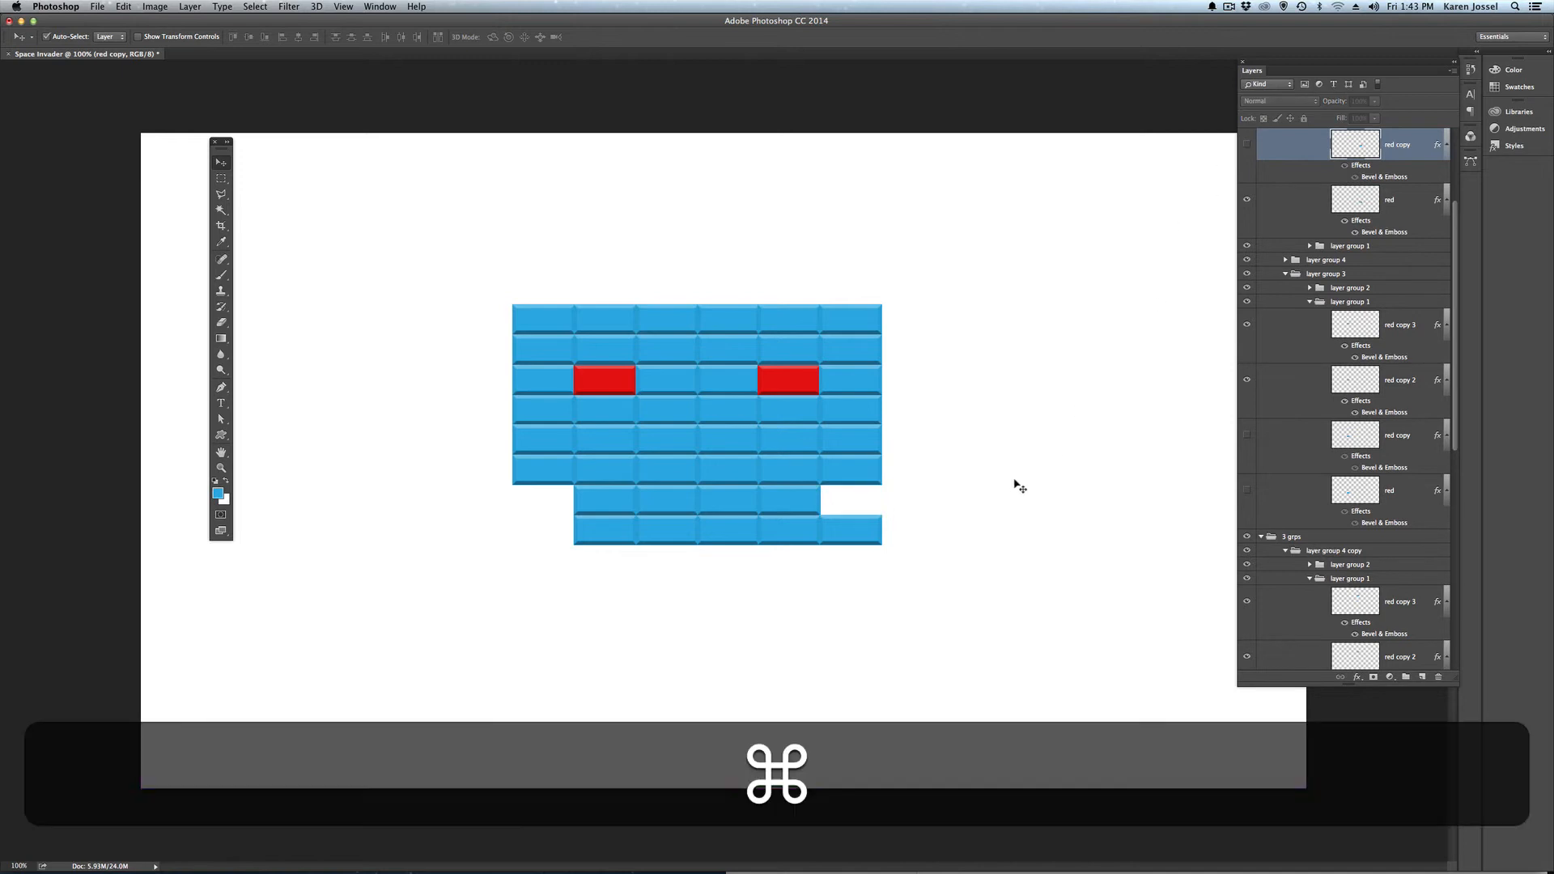
{"action": "left_click", "coordinate": [843, 528], "text": "super"}
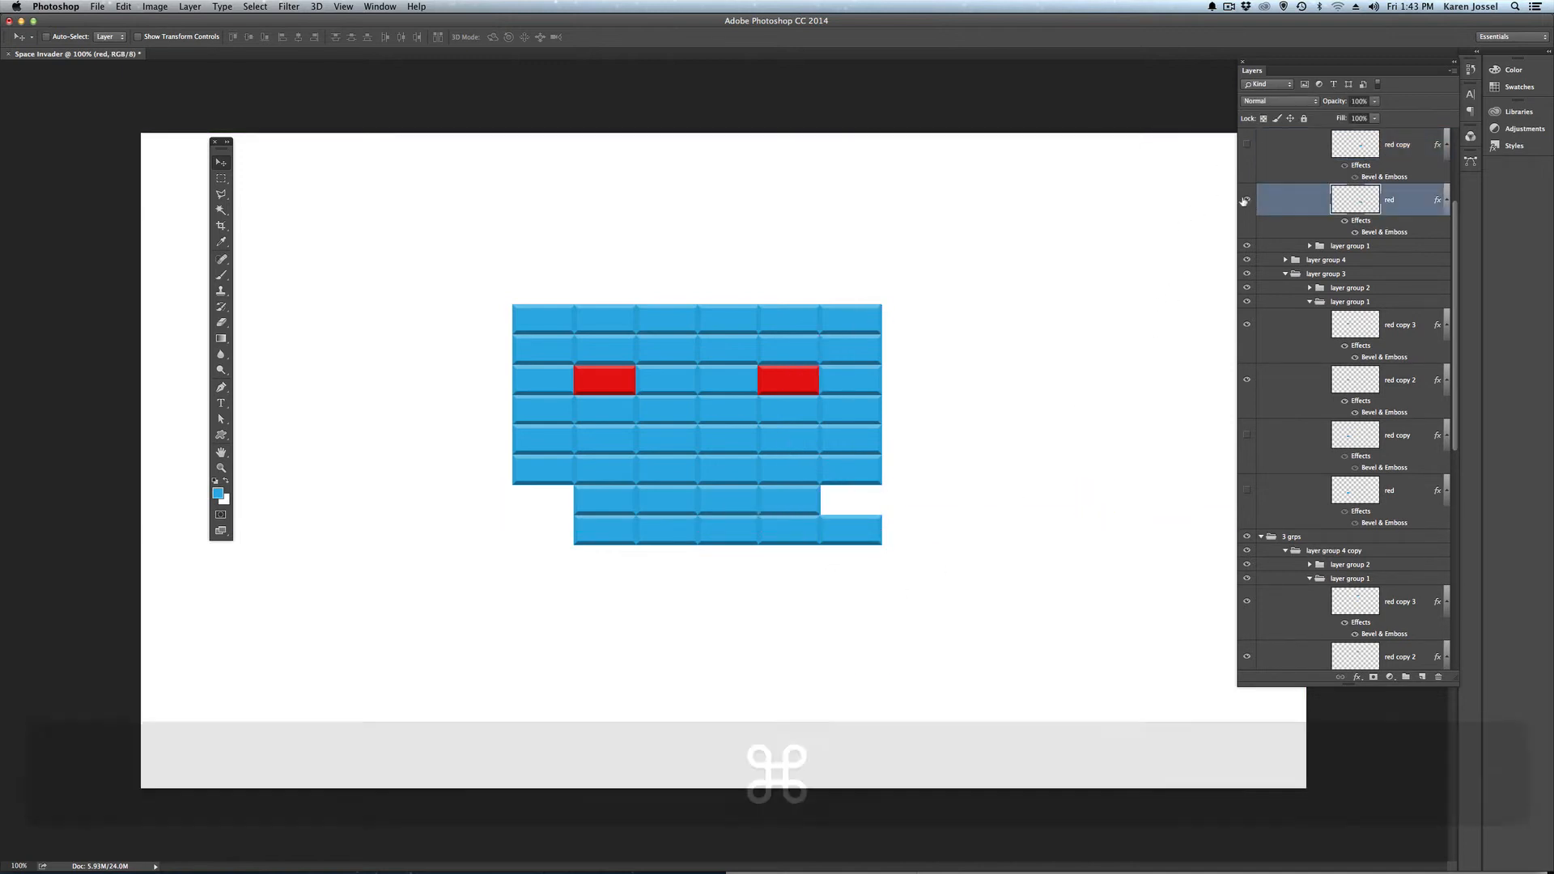
{"action": "left_click", "coordinate": [1247, 199]}
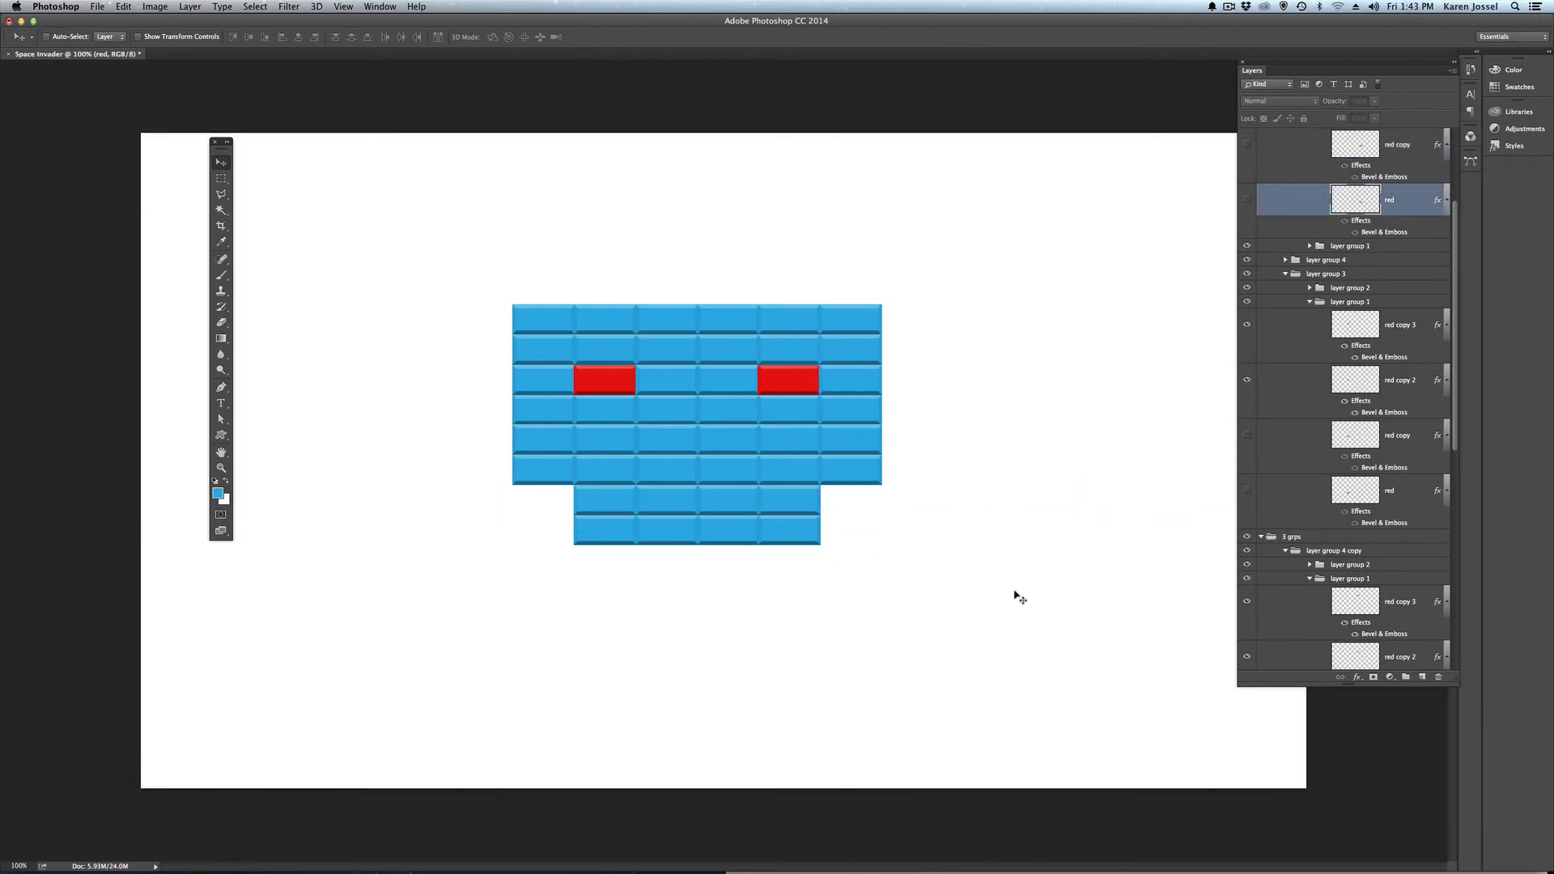
Step: Add a yellow-green Color Overlay with a hue of 68° to the third block in the seventh row
{"action": "left_click", "coordinate": [676, 510], "text": "super"}
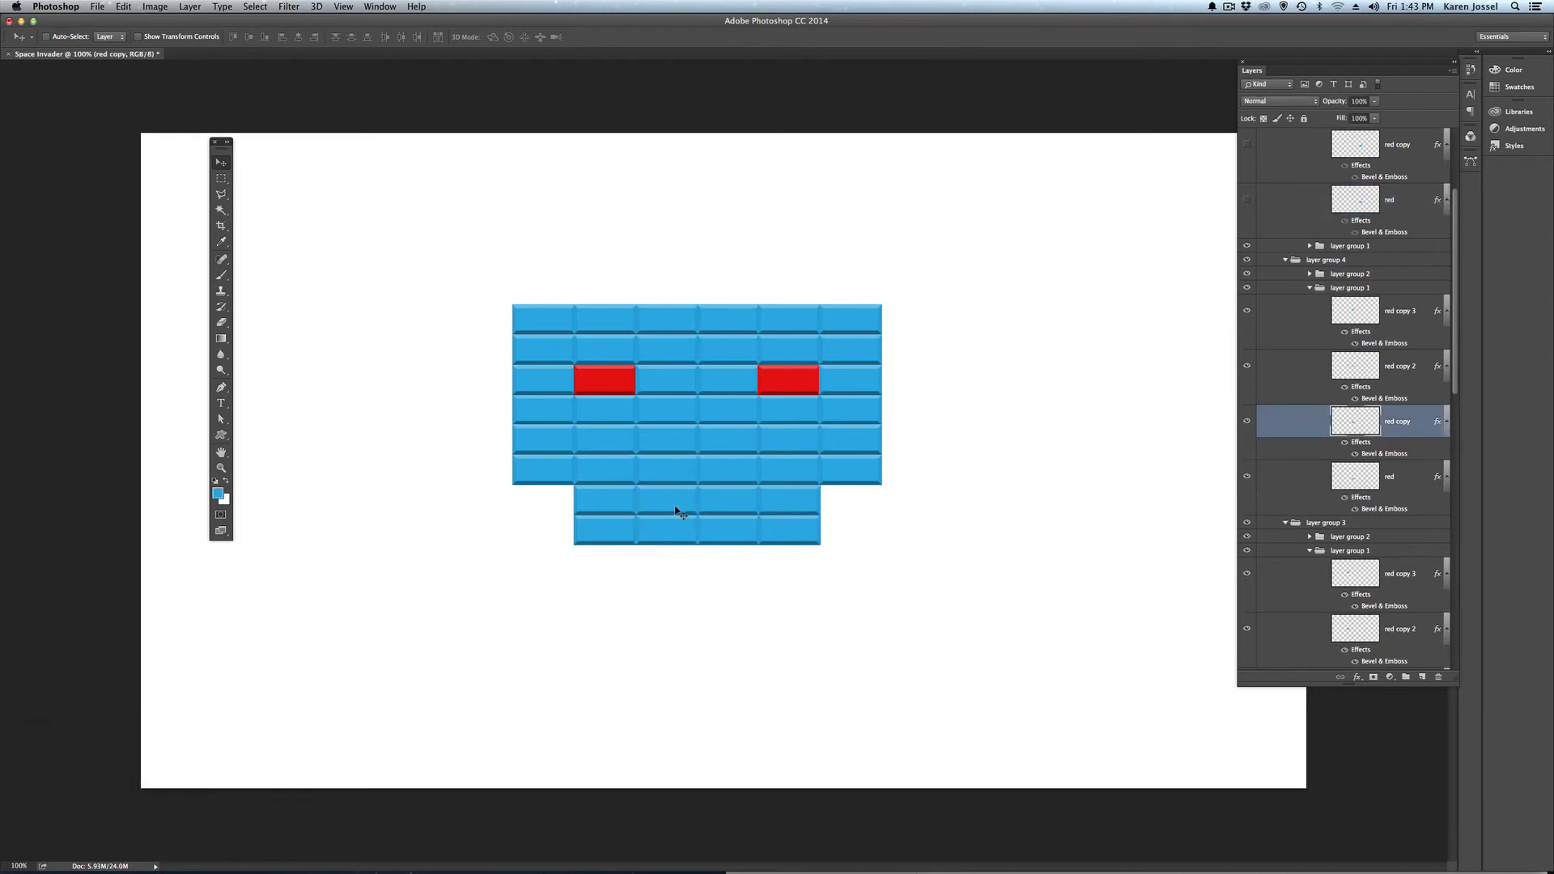
{"action": "double_click", "coordinate": [1419, 421]}
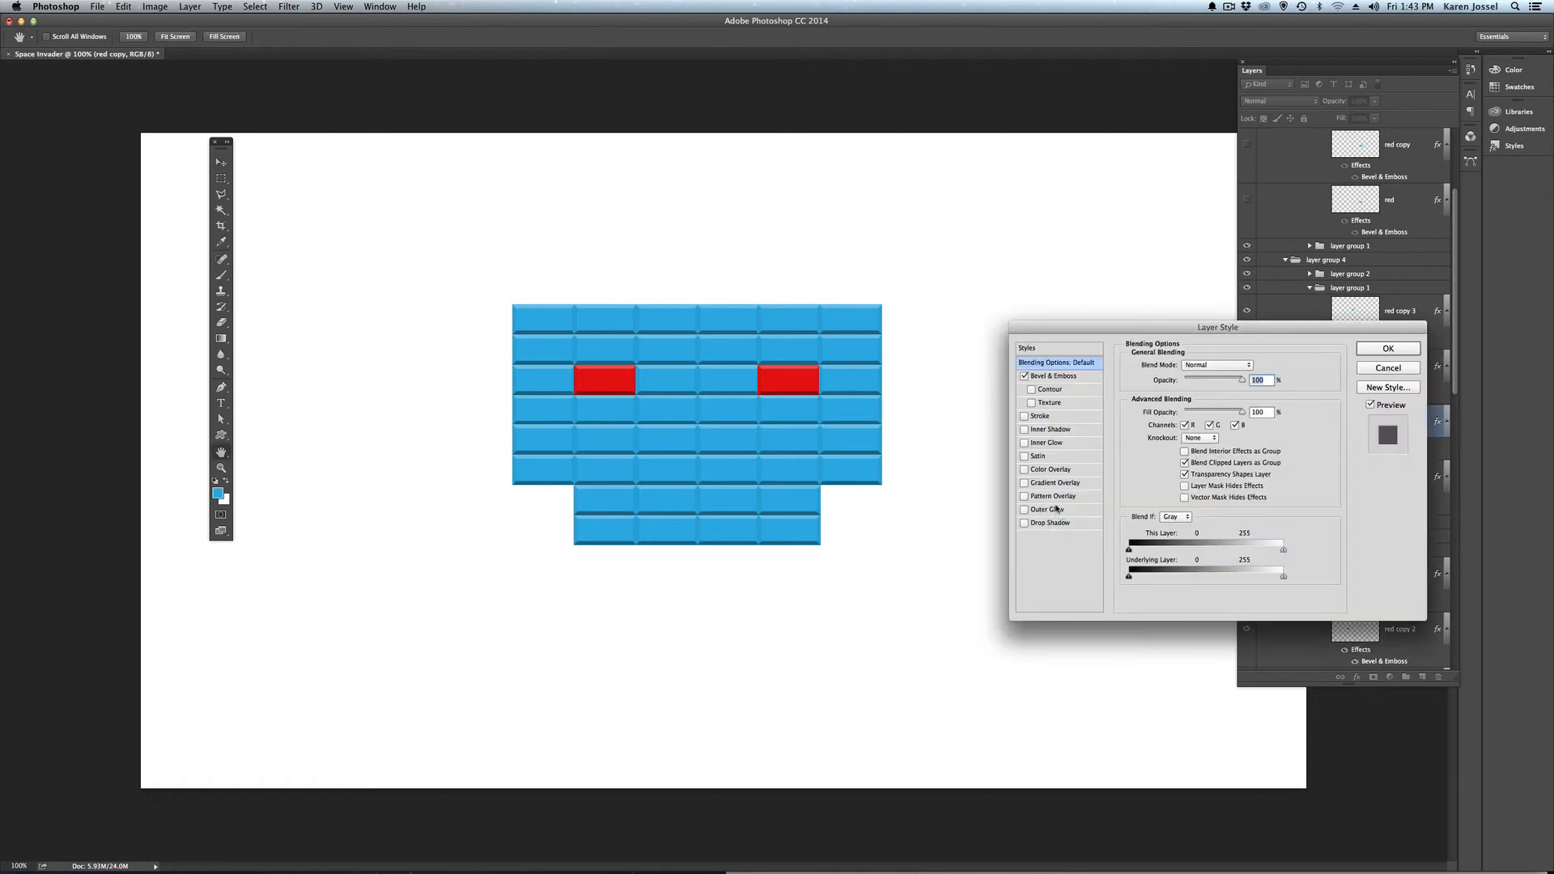
{"action": "left_click", "coordinate": [1050, 470]}
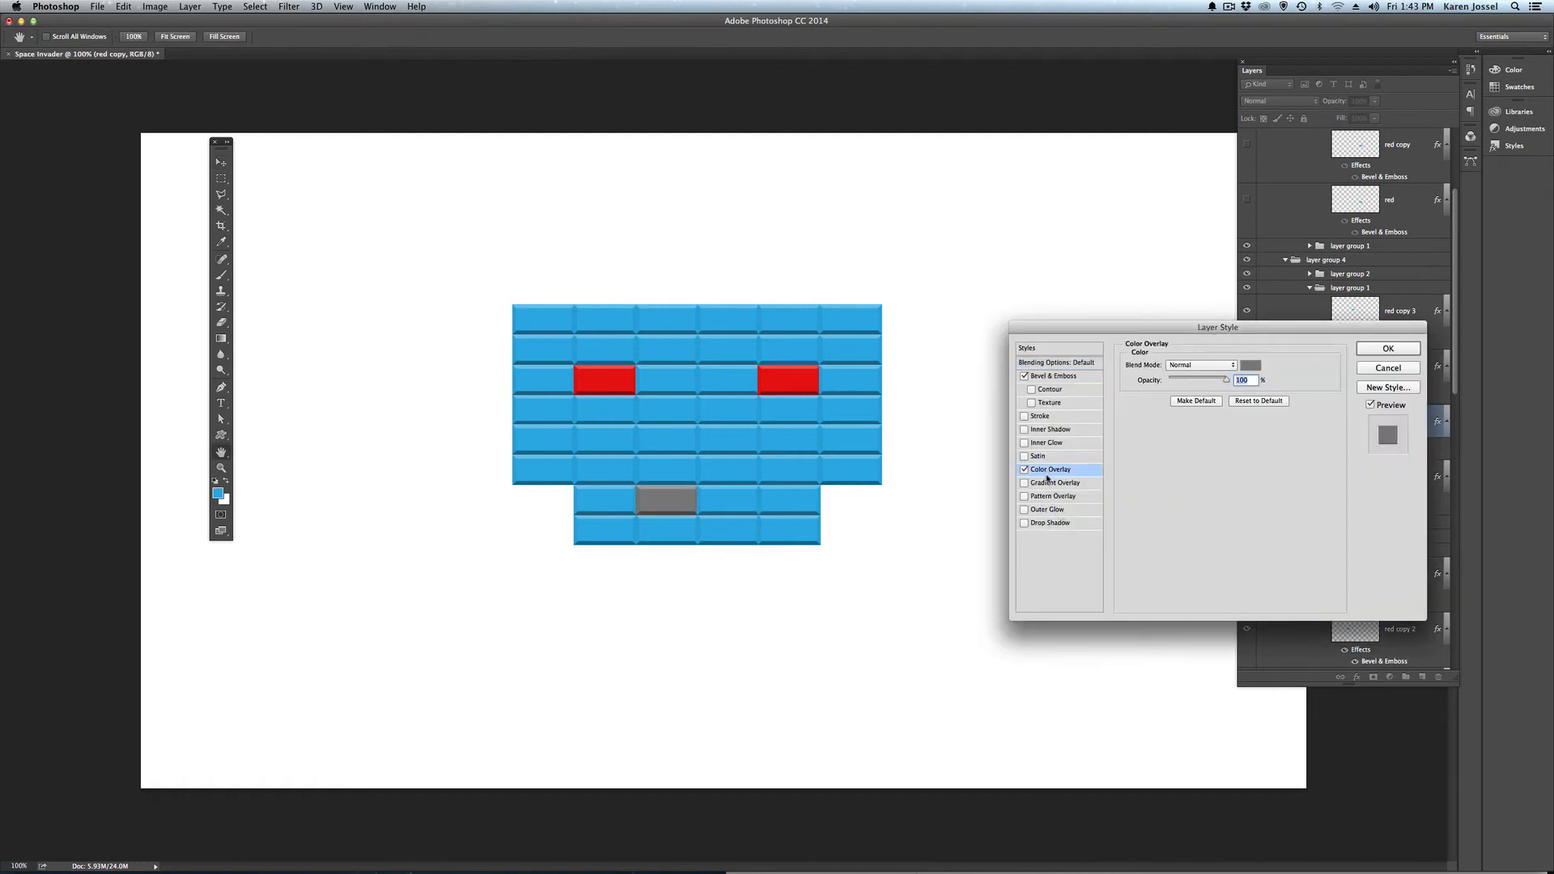
{"action": "left_click", "coordinate": [1251, 365]}
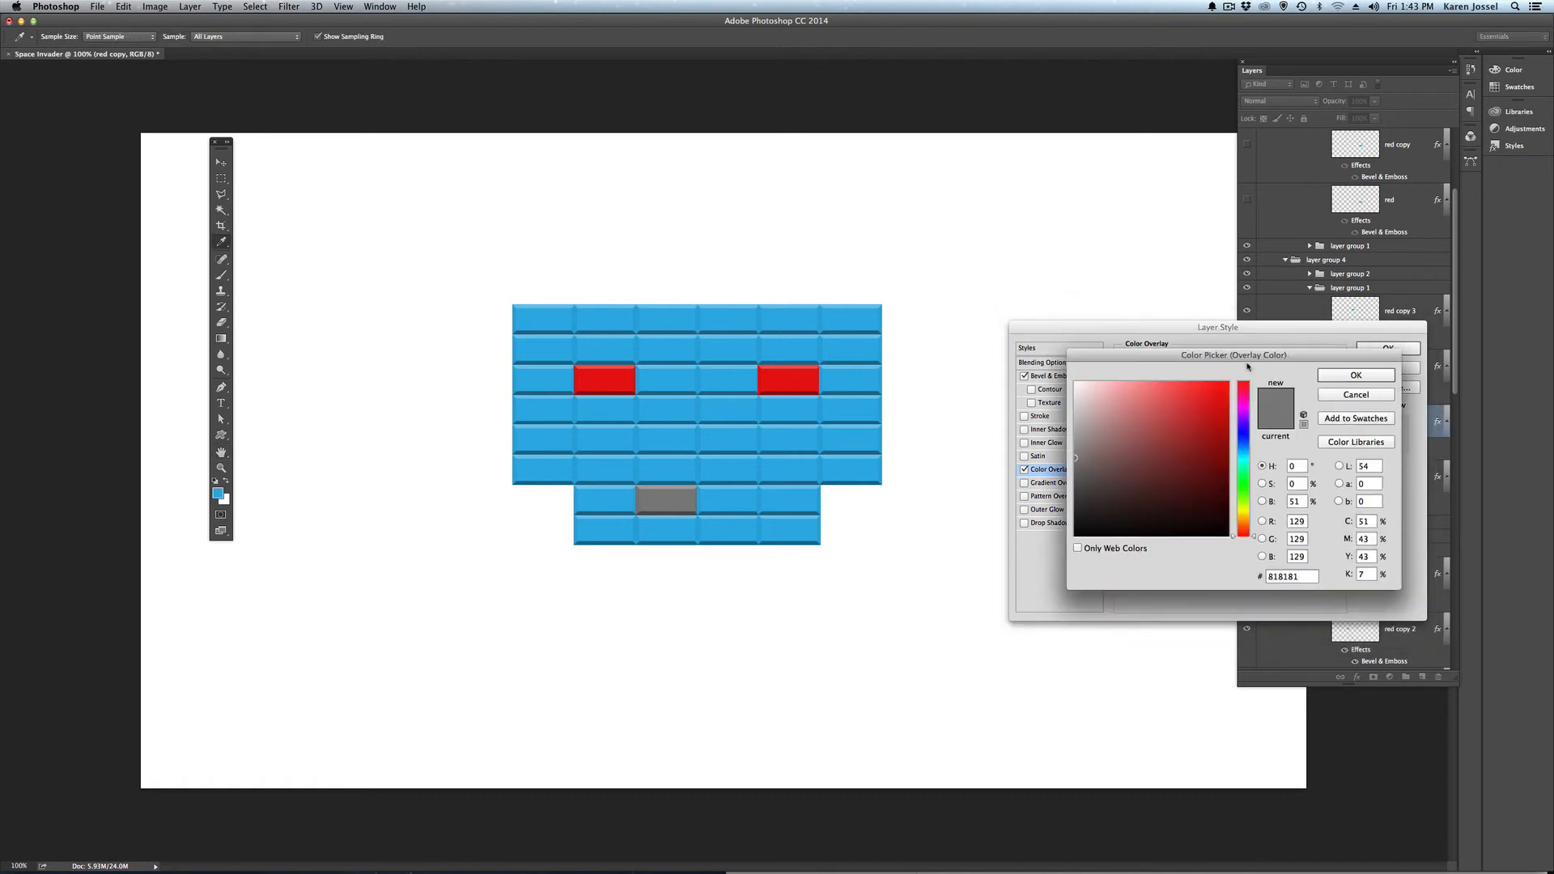
{"action": "left_click", "coordinate": [1244, 509]}
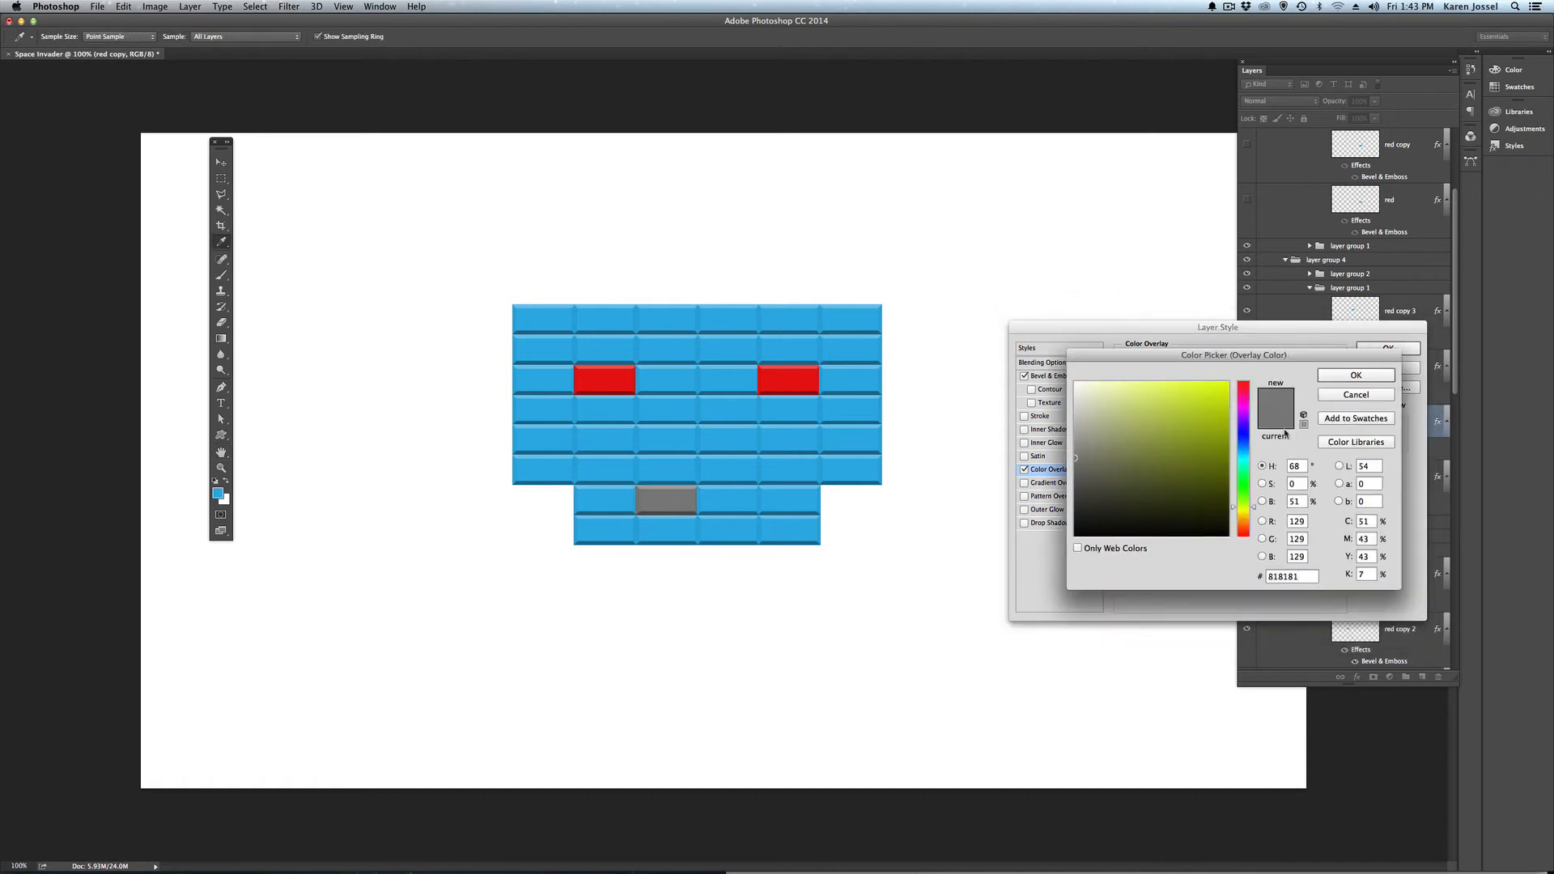
{"action": "left_click", "coordinate": [1216, 399]}
{"action": "left_click", "coordinate": [1356, 375]}
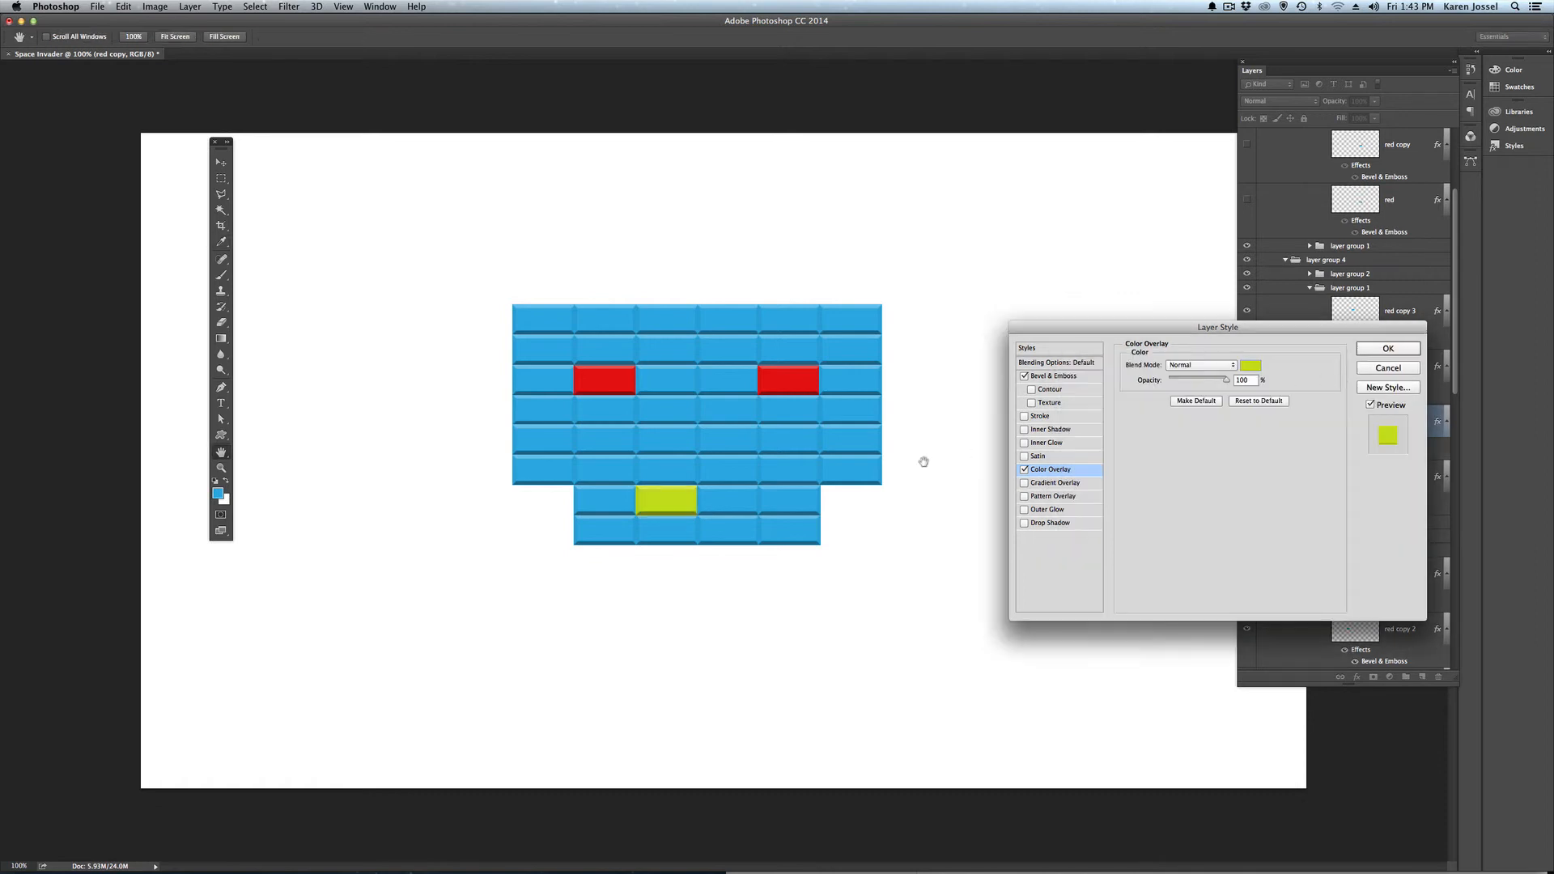
{"action": "key", "text": "super"}
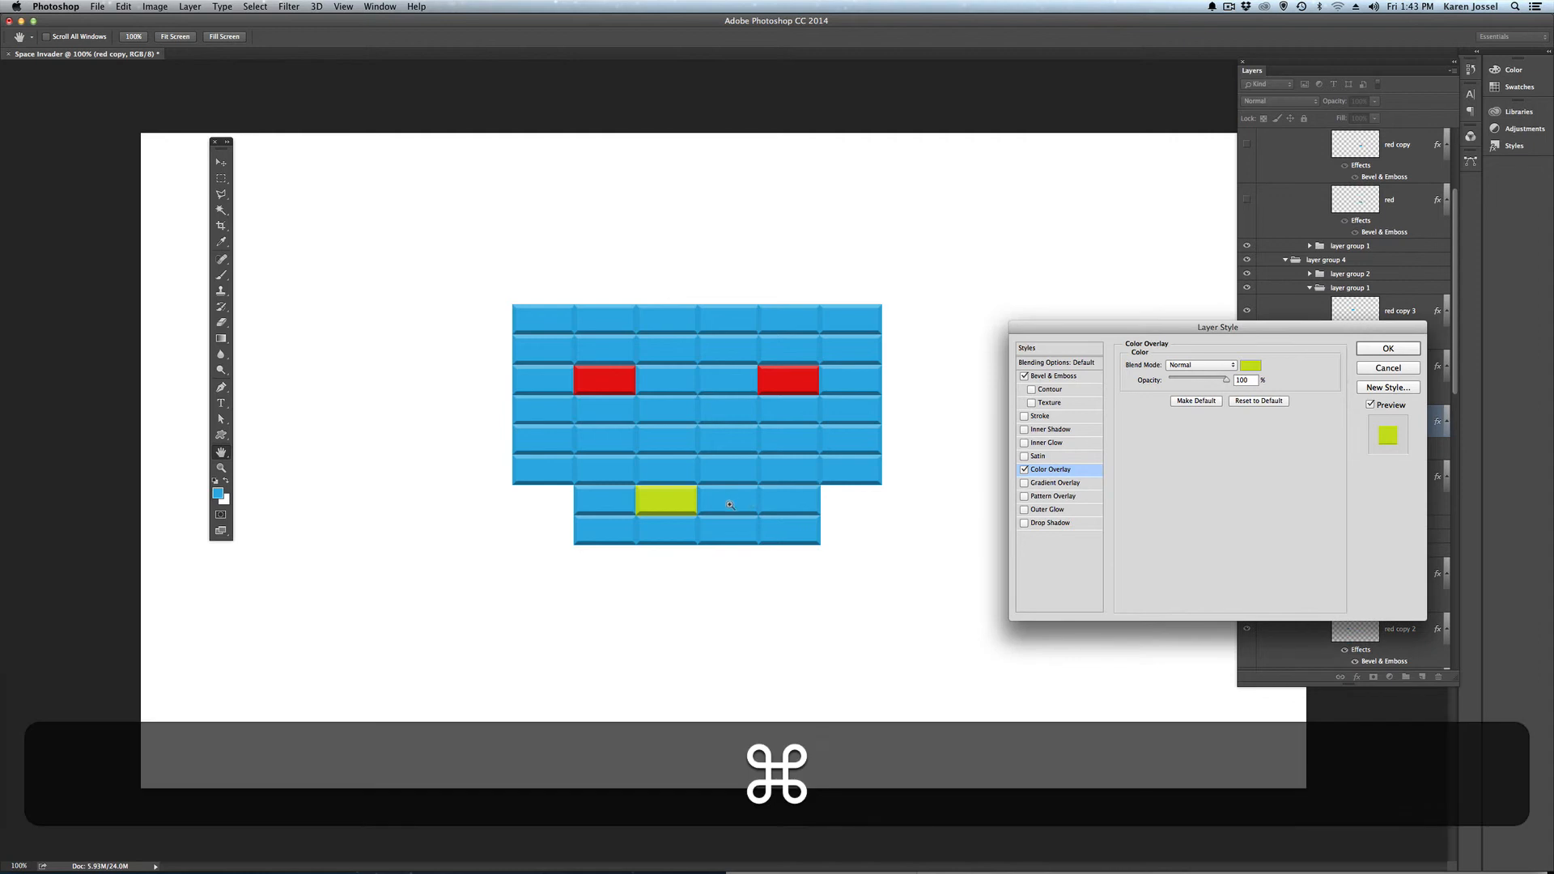
{"action": "left_click", "coordinate": [1388, 348]}
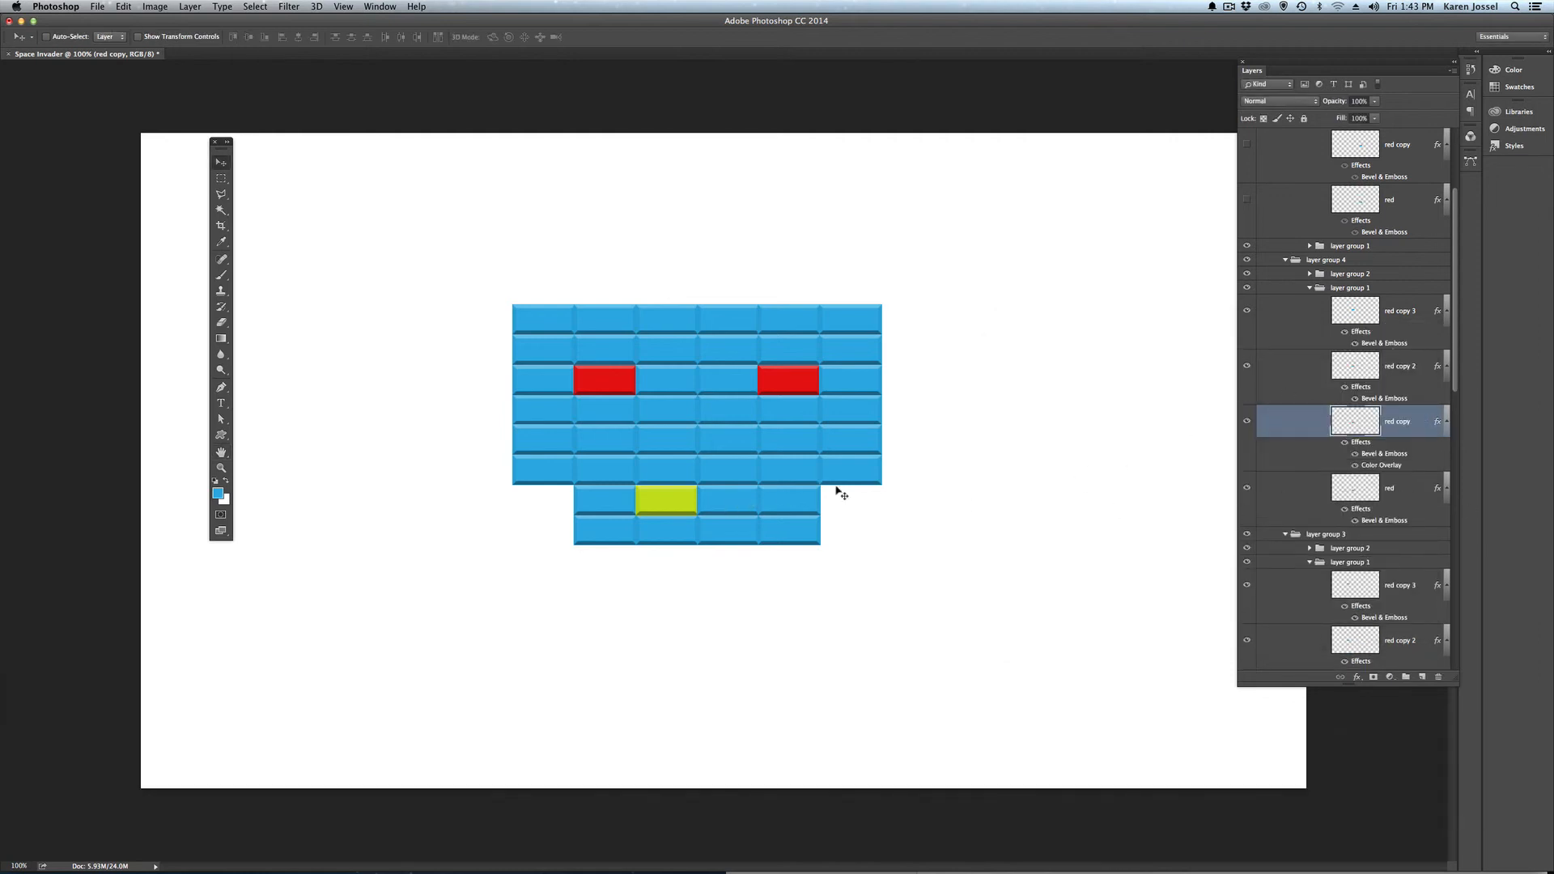
Step: Label the layer of the seventh row's fourth block yellow and copy the yellow-green block's Color Overlay onto it
{"action": "key", "text": "super"}
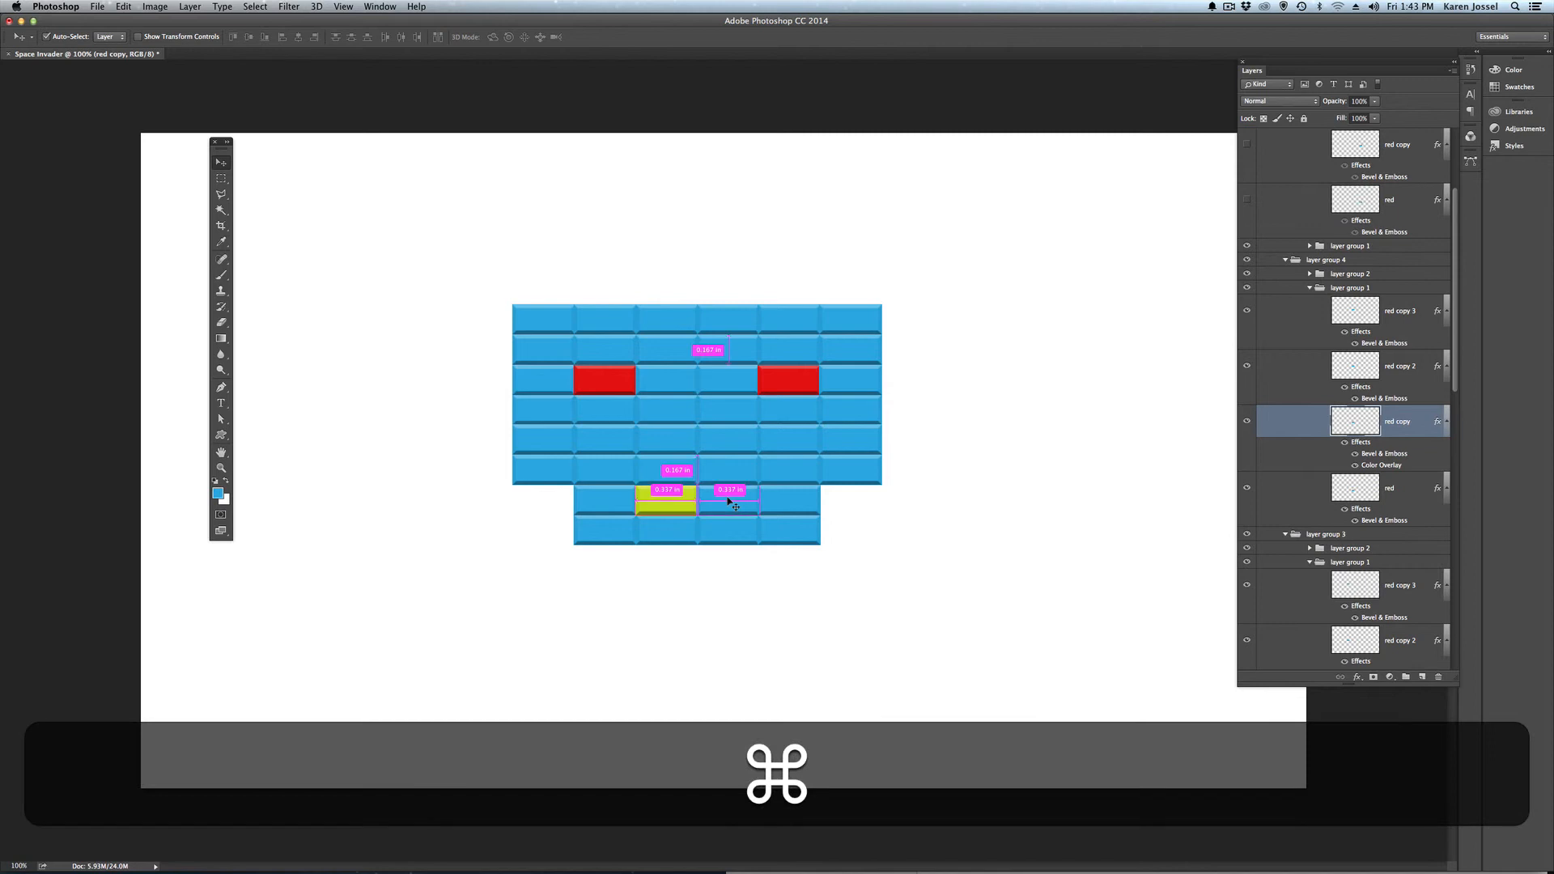
{"action": "left_click", "coordinate": [729, 503], "text": "super"}
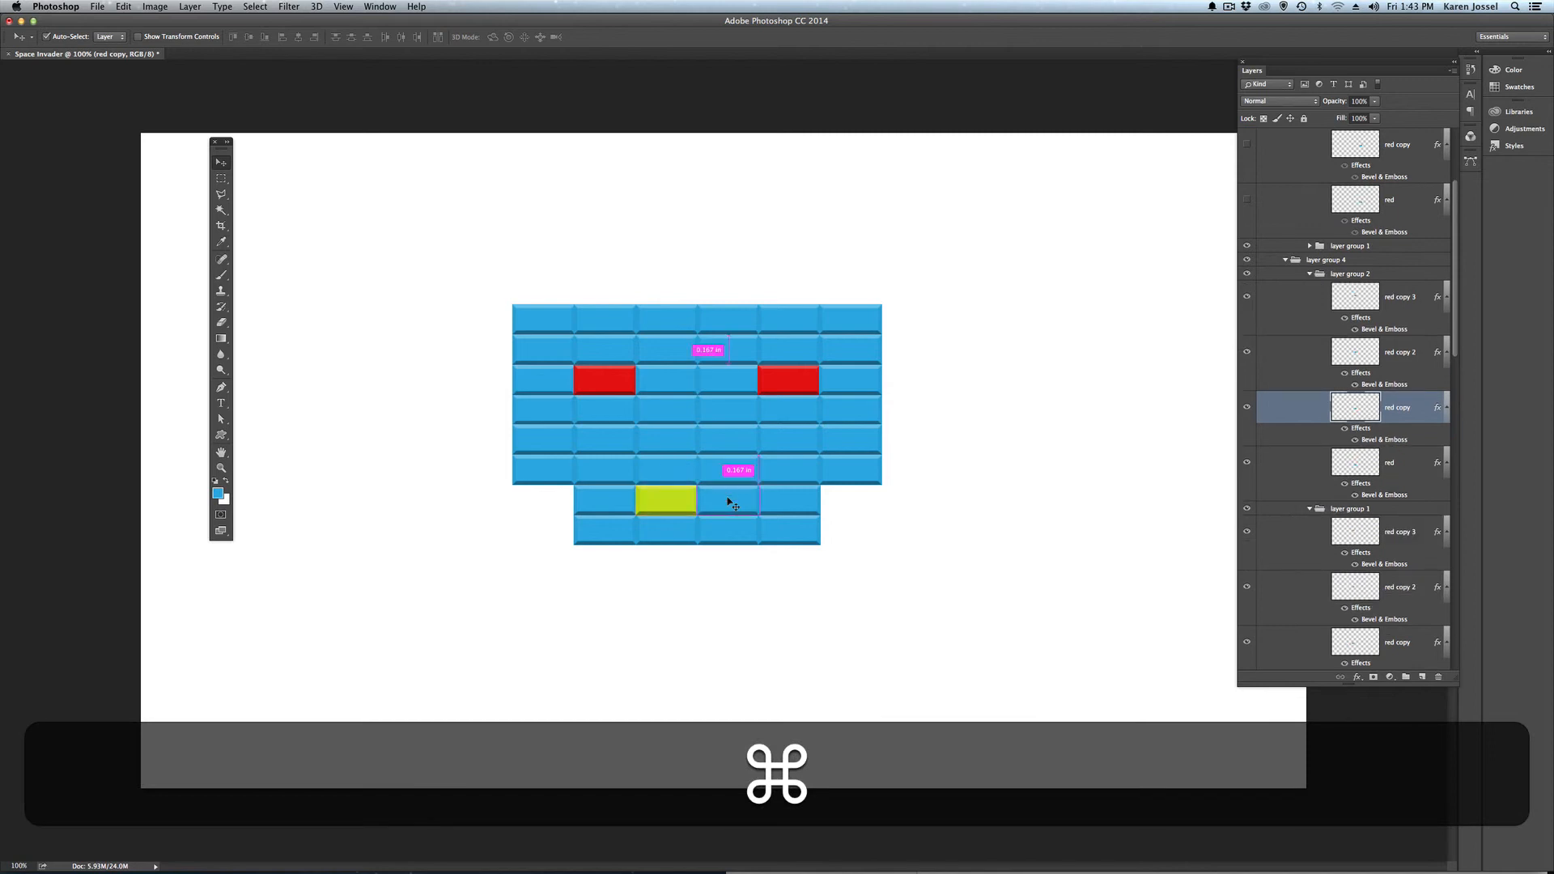
{"action": "left_click", "coordinate": [675, 504], "text": "super"}
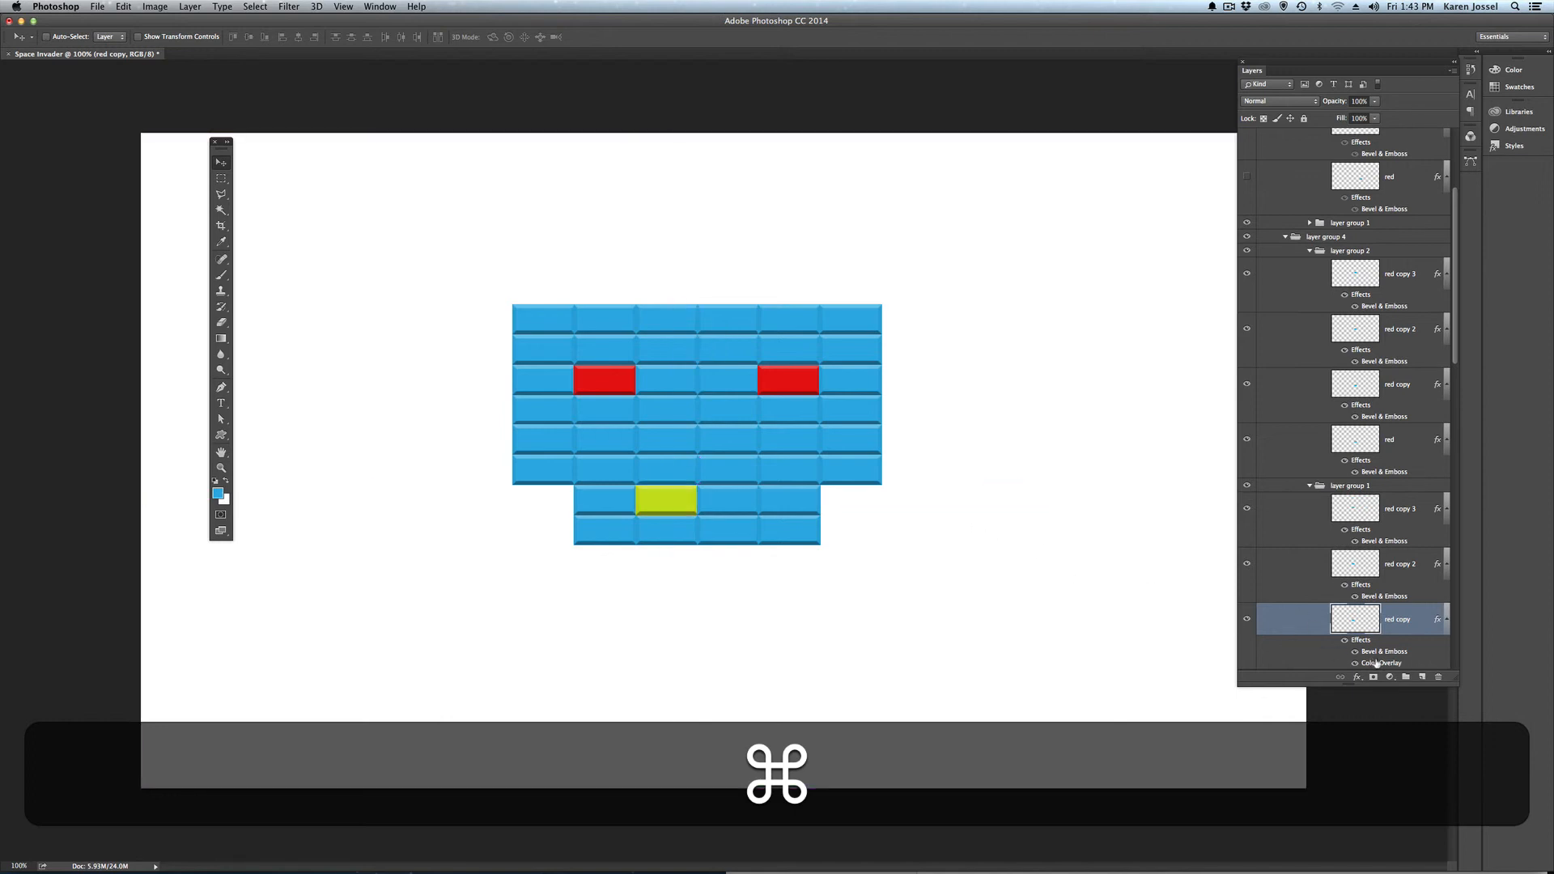
{"action": "mouse_move", "coordinate": [1379, 662]}
{"action": "left_mouse_down"}
{"action": "mouse_move", "coordinate": [1392, 492]}
{"action": "mouse_move", "coordinate": [1378, 374]}
{"action": "mouse_move", "coordinate": [1368, 646]}
{"action": "left_mouse_up"}
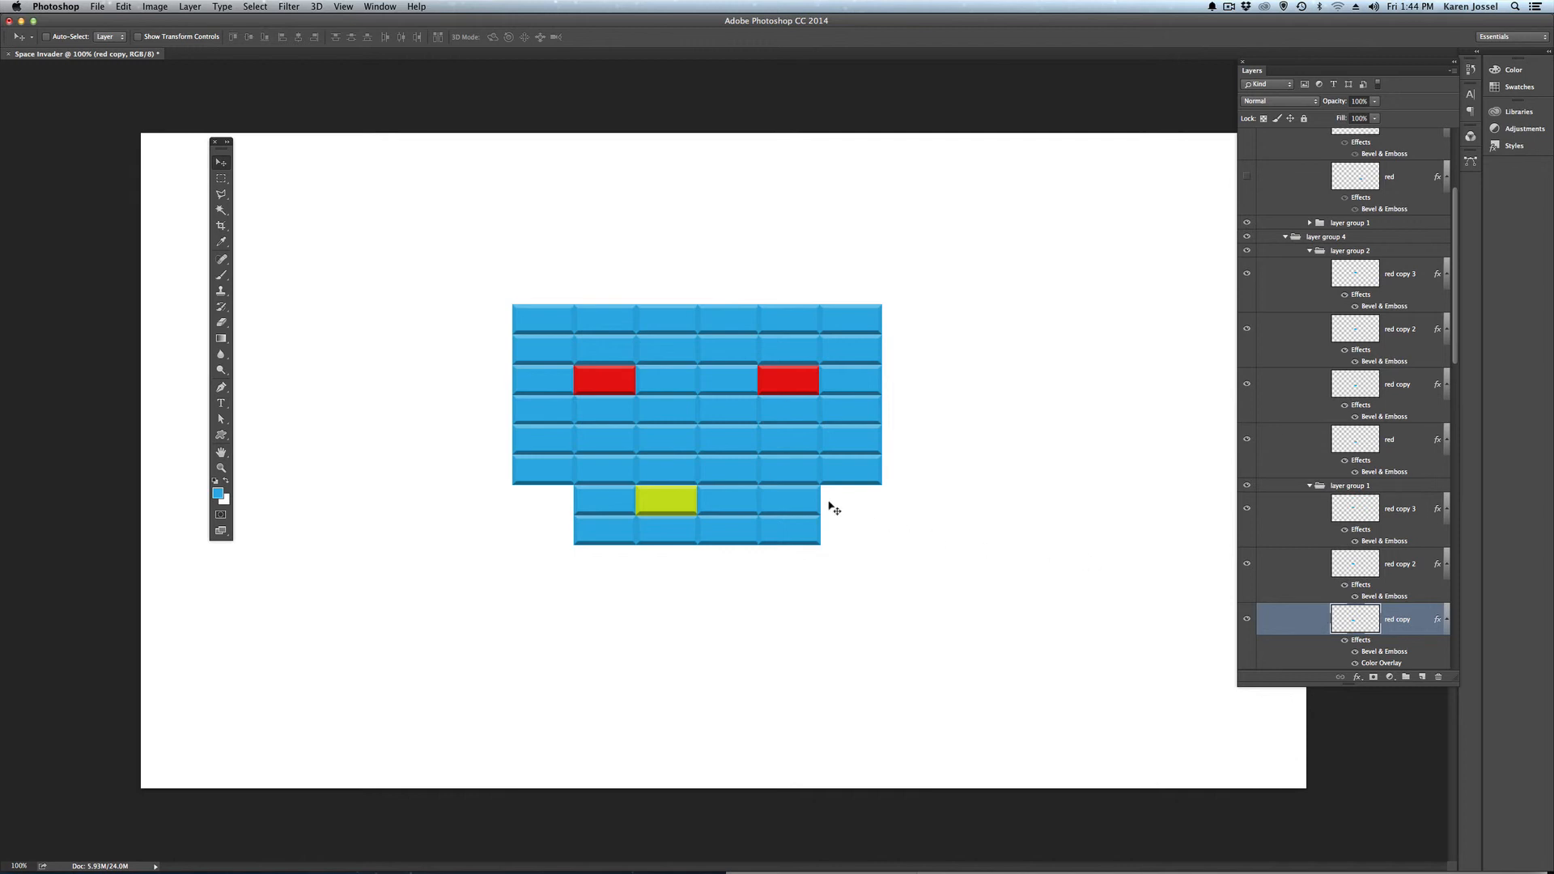
{"action": "left_click", "coordinate": [737, 505], "text": "super"}
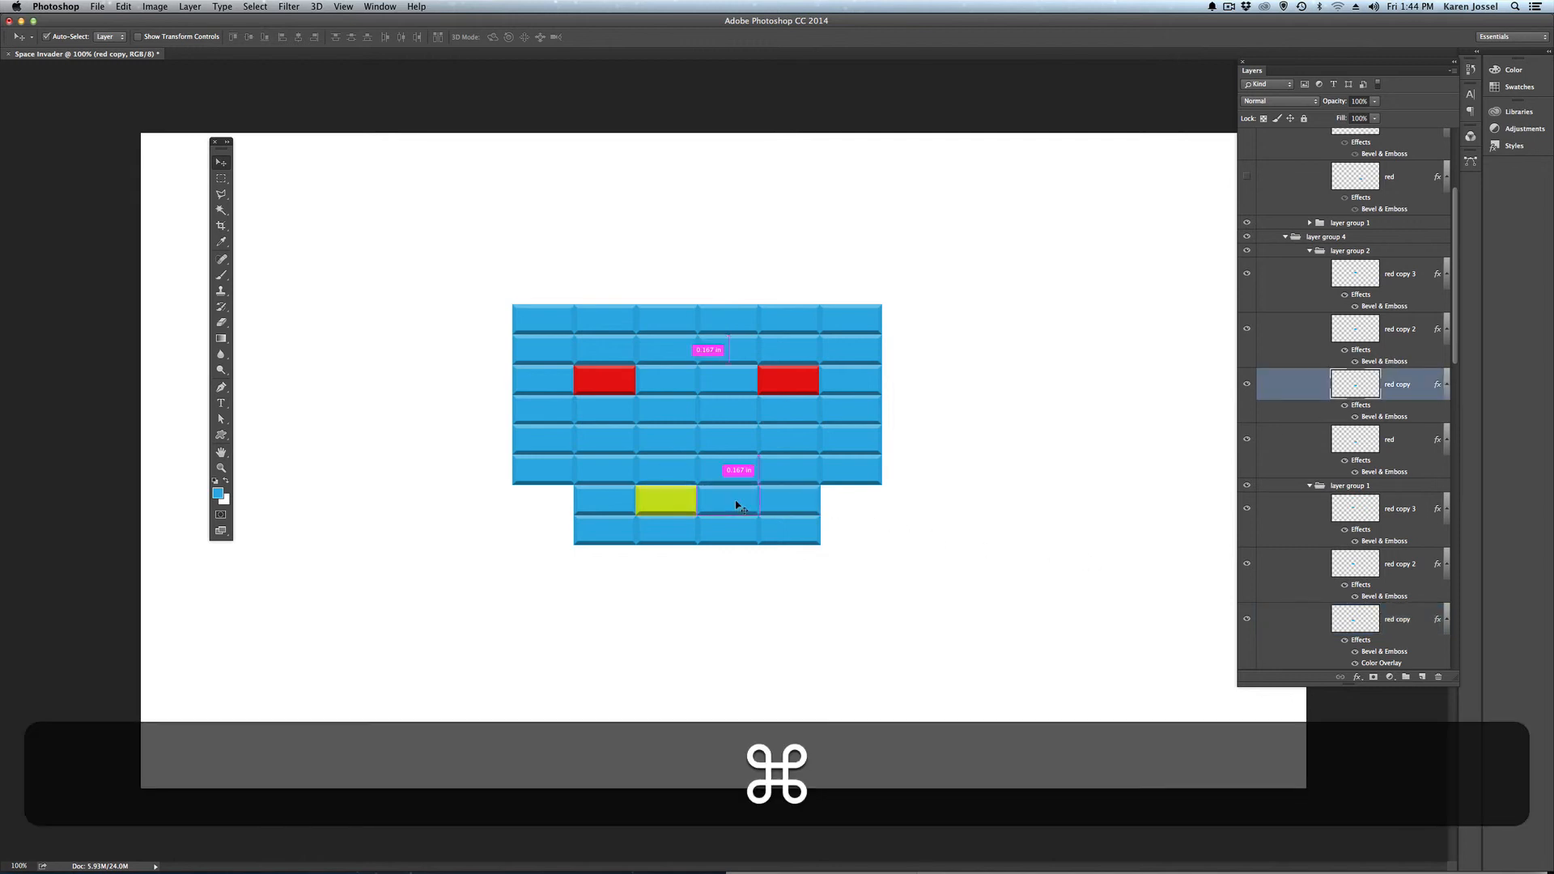
{"action": "right_click", "coordinate": [1415, 383]}
{"action": "left_click", "coordinate": [1306, 751]}
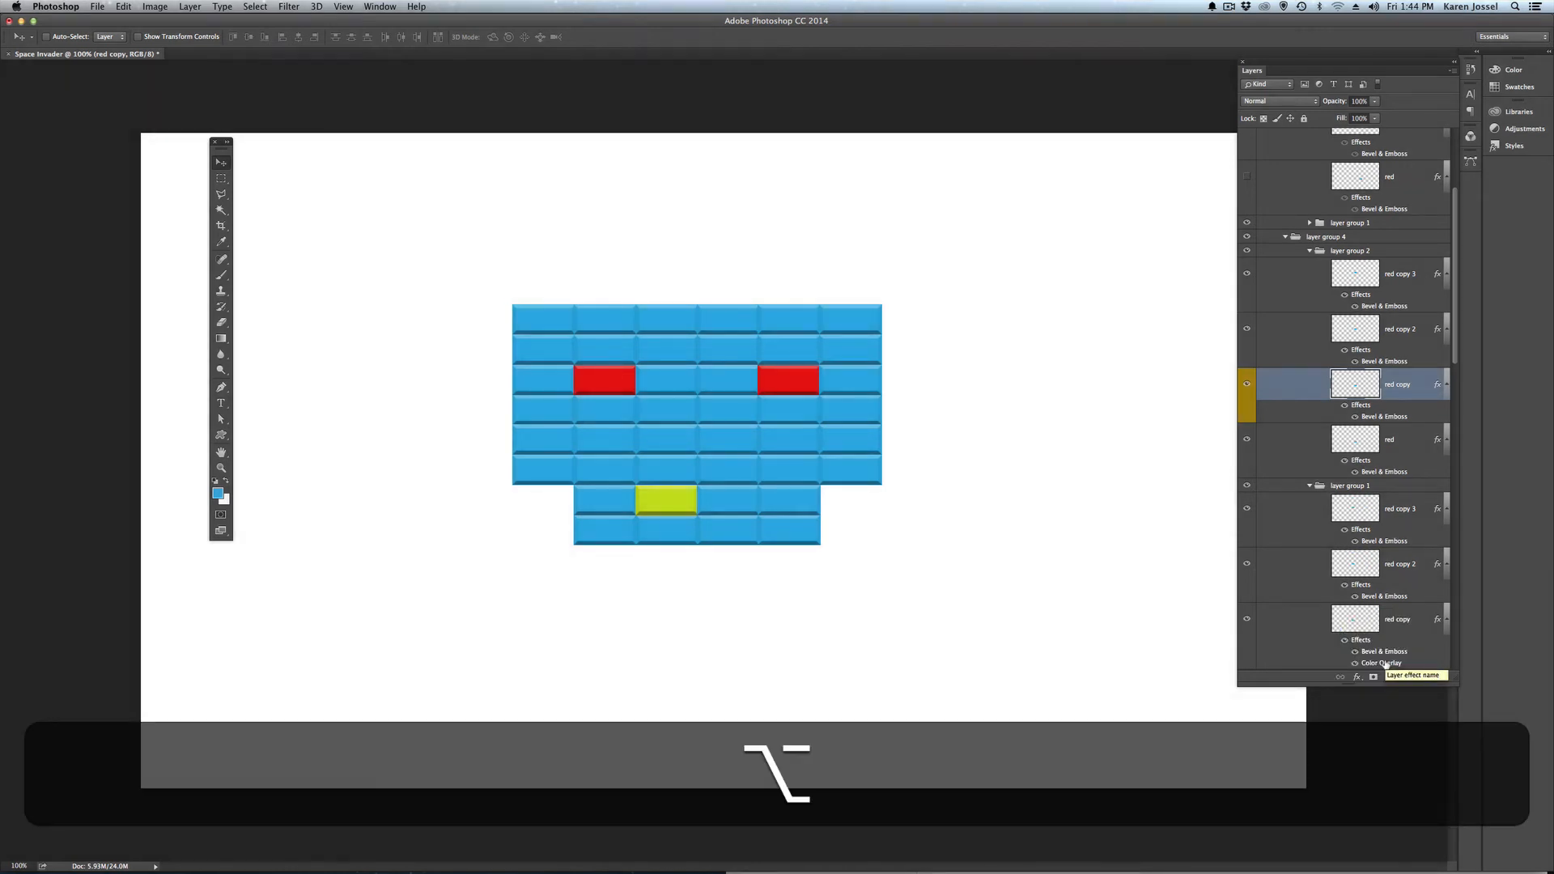
{"action": "left_click_drag", "start_coordinate": [1386, 665], "coordinate": [1392, 387]}
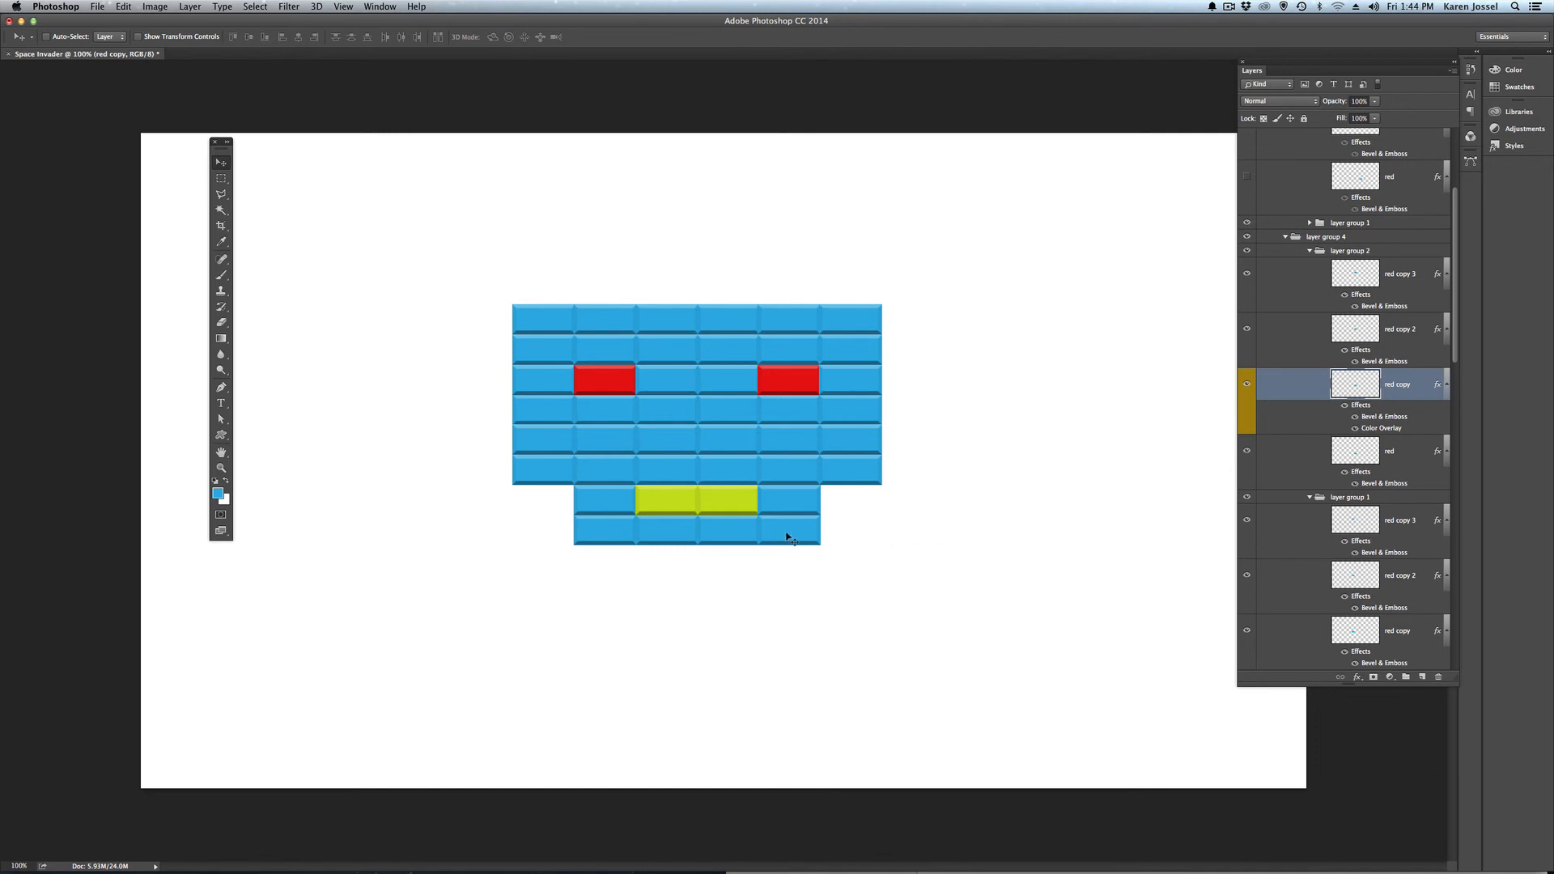
Step: Duplicate the last visible block in the eighth row and rotate the copy 90° clockwise with Free Transform
{"action": "key", "text": "alt"}
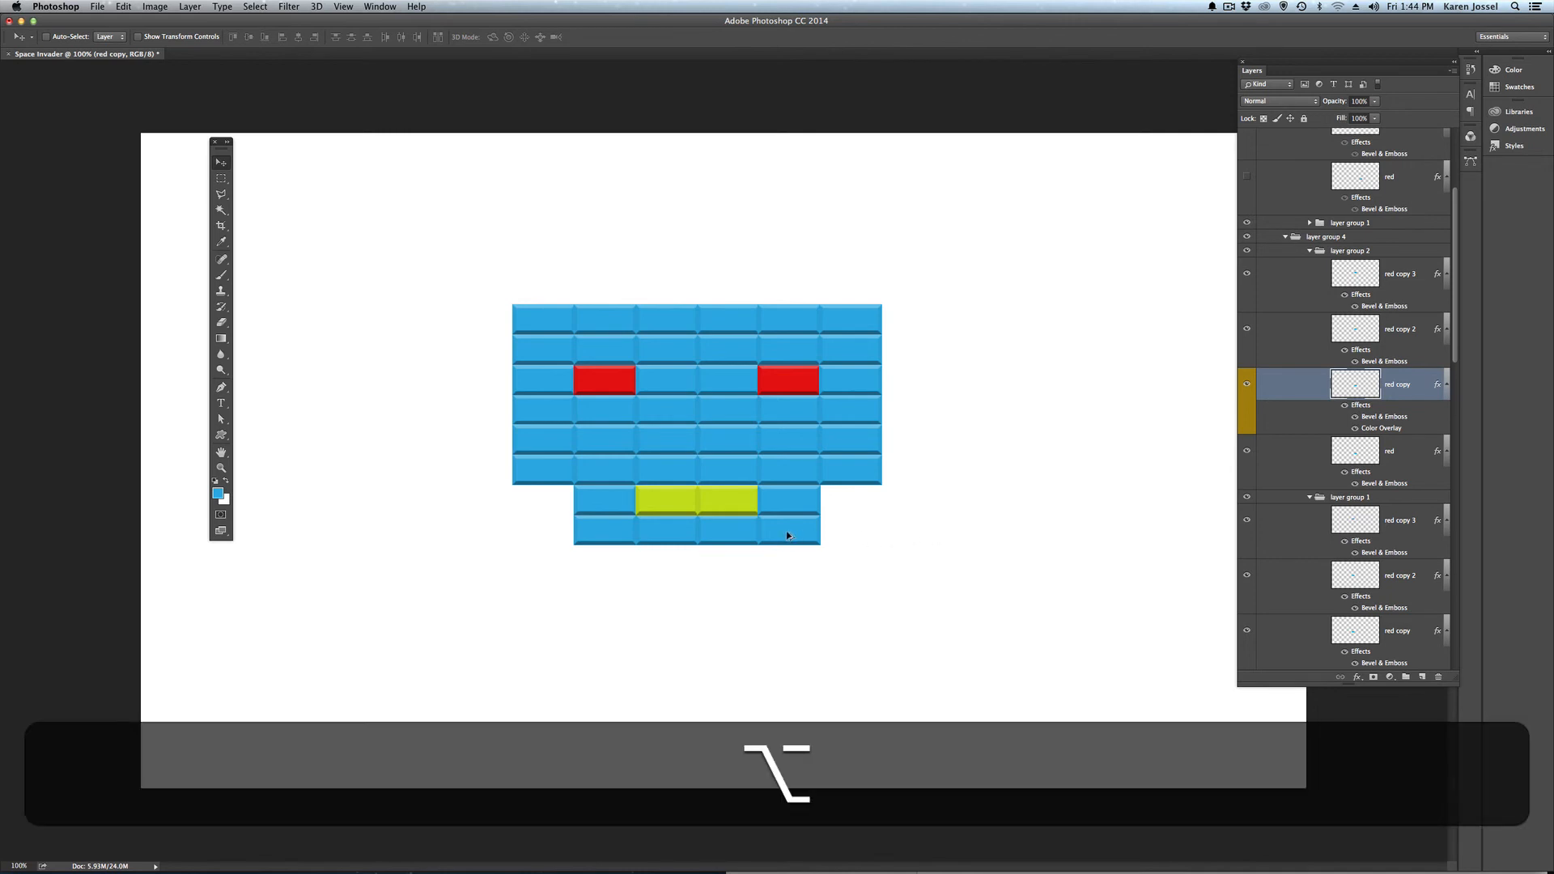
{"action": "left_click", "coordinate": [790, 537], "text": "super"}
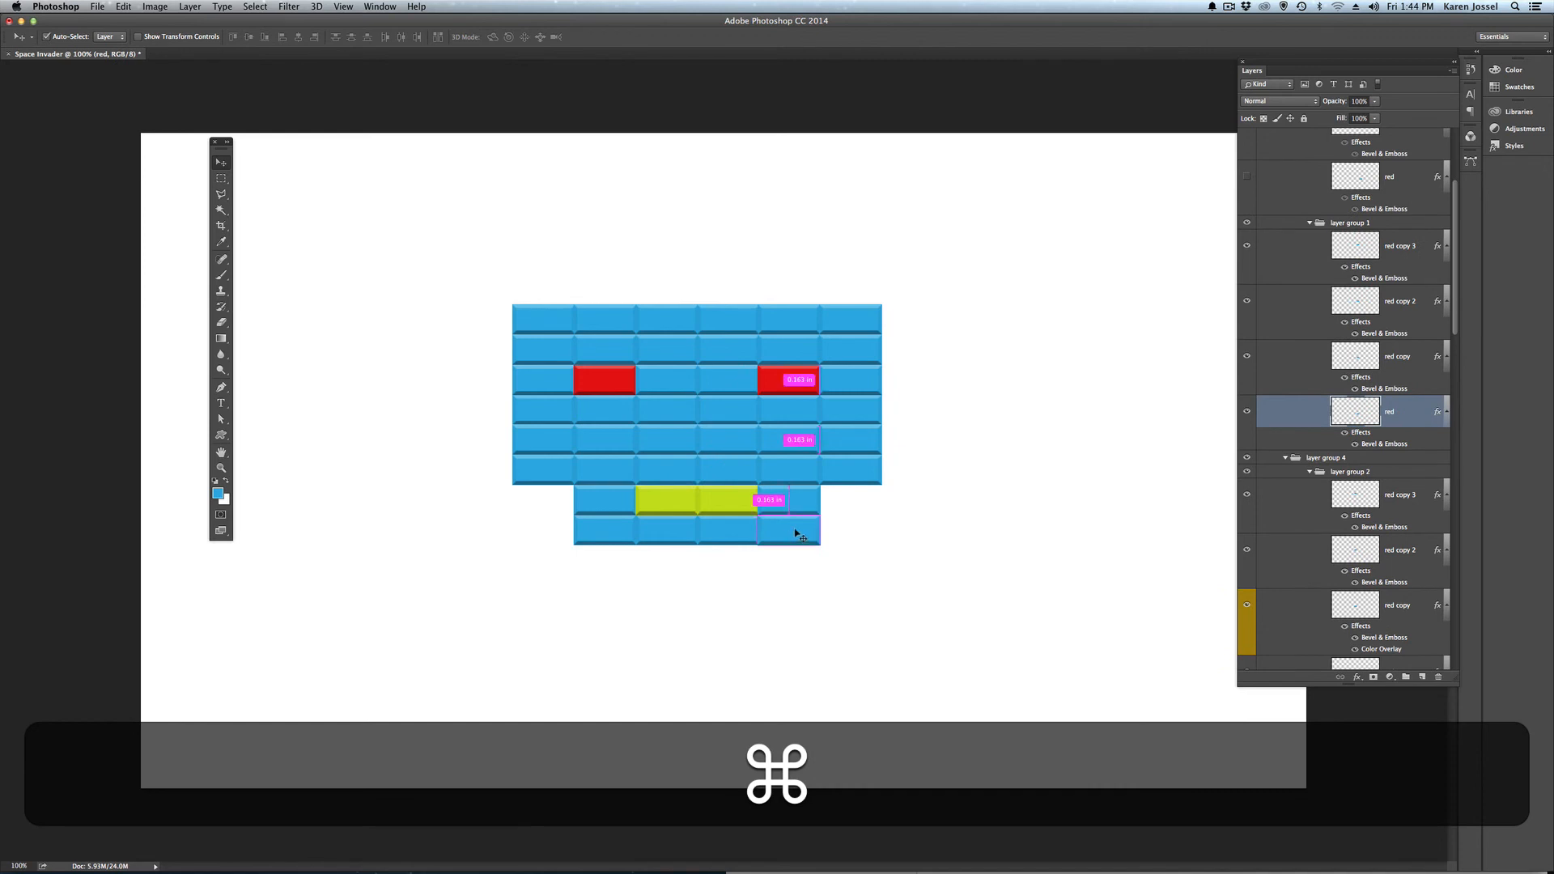
{"action": "key", "text": "super+j"}
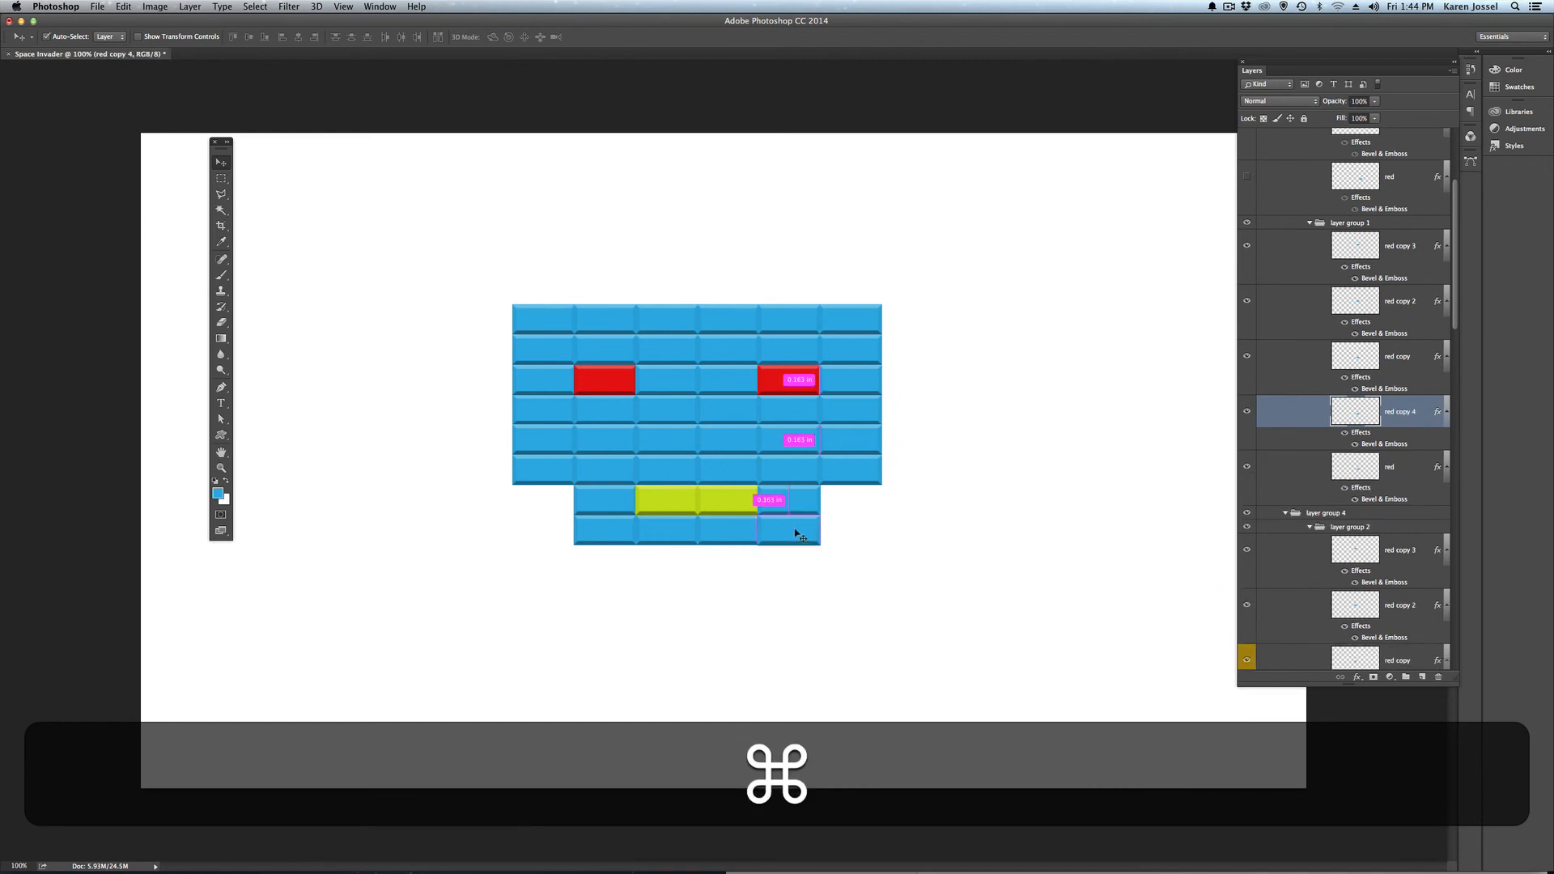
{"action": "key", "text": "super+t"}
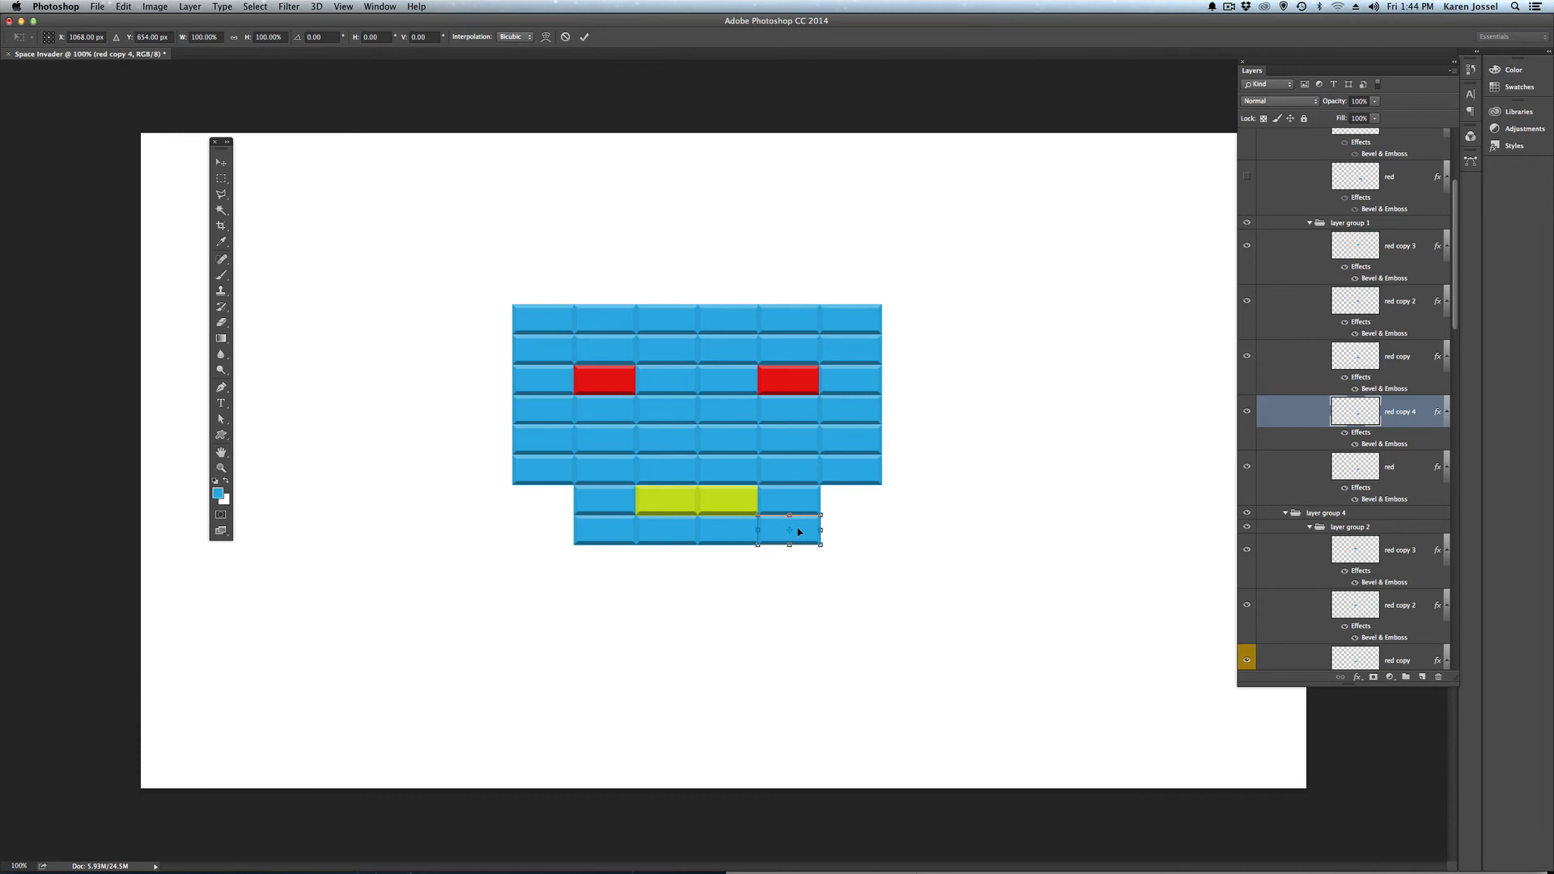
{"action": "right_click", "coordinate": [799, 531]}
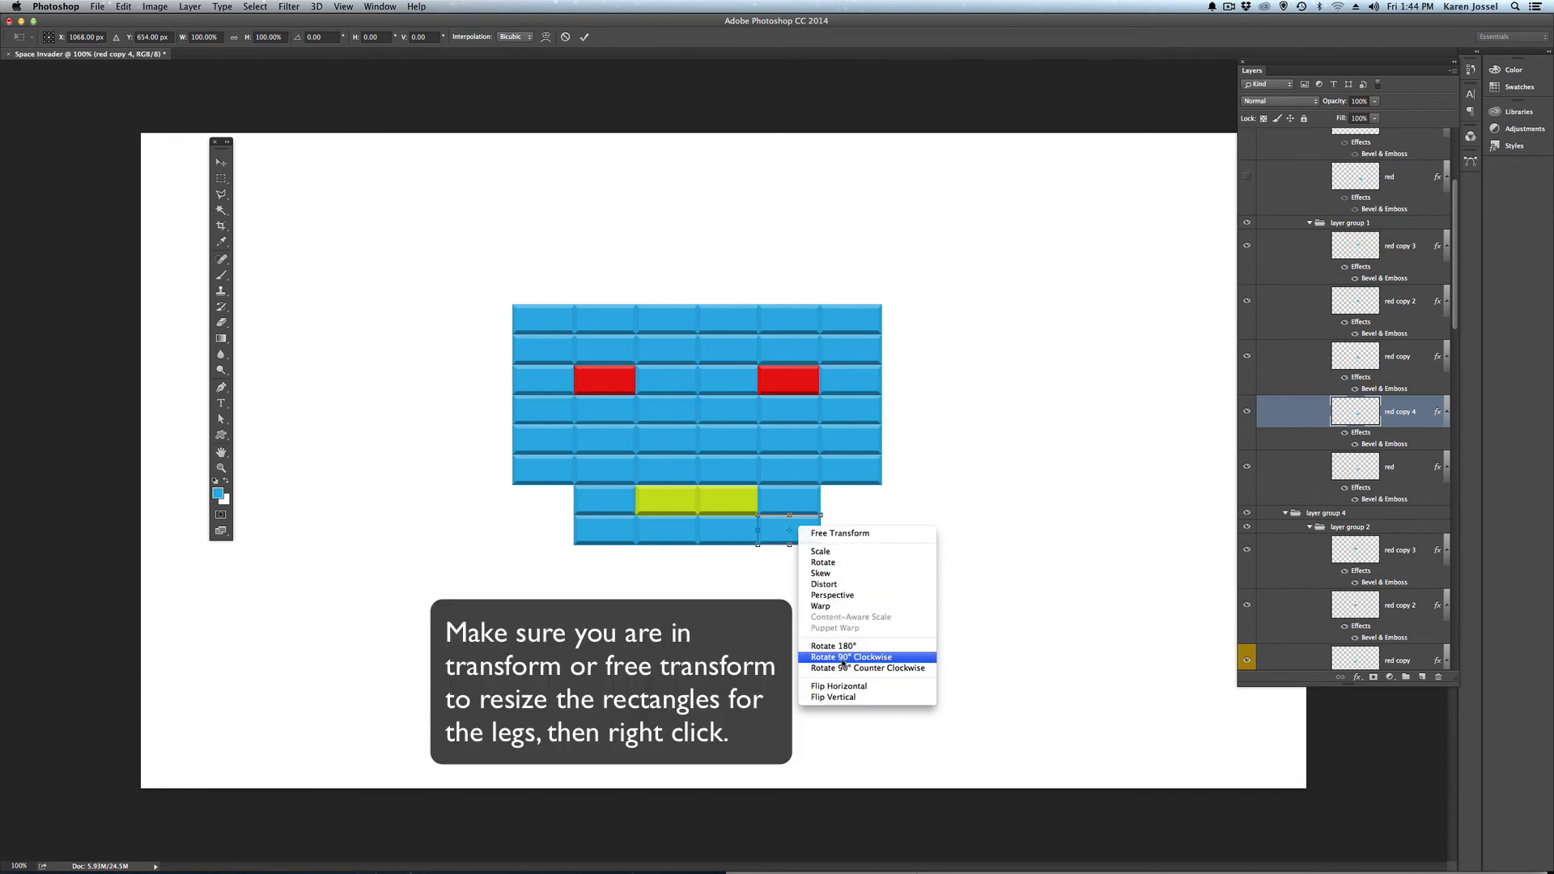
{"action": "left_click", "coordinate": [842, 657]}
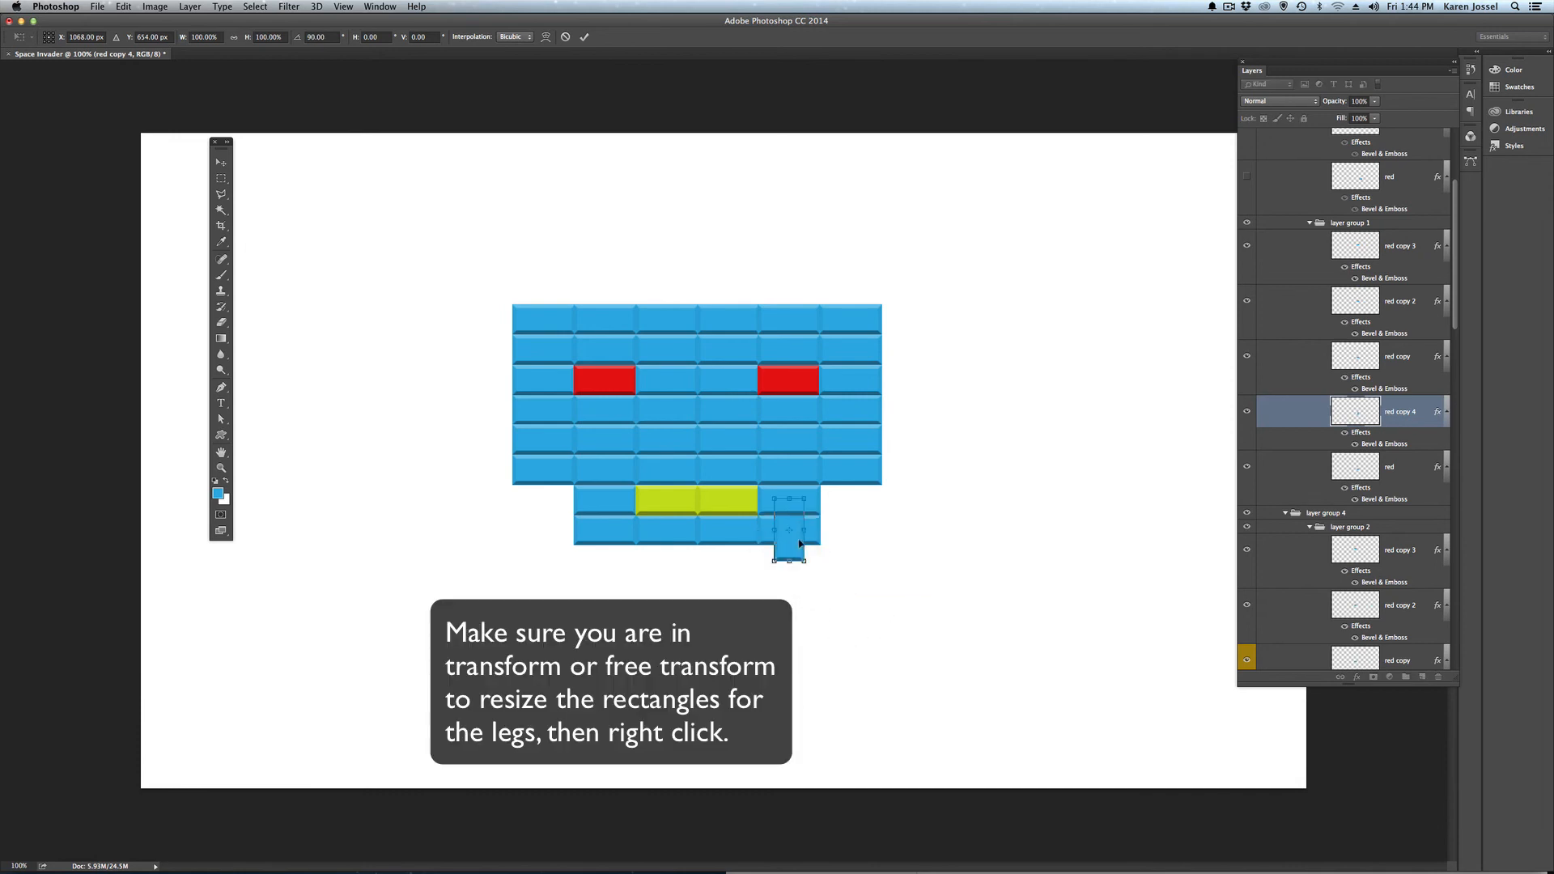
Step: Place the rotated block as a leg under the body's lower-right corner, scaling its length to about 66%
{"action": "left_click_drag", "start_coordinate": [795, 513], "coordinate": [806, 584]}
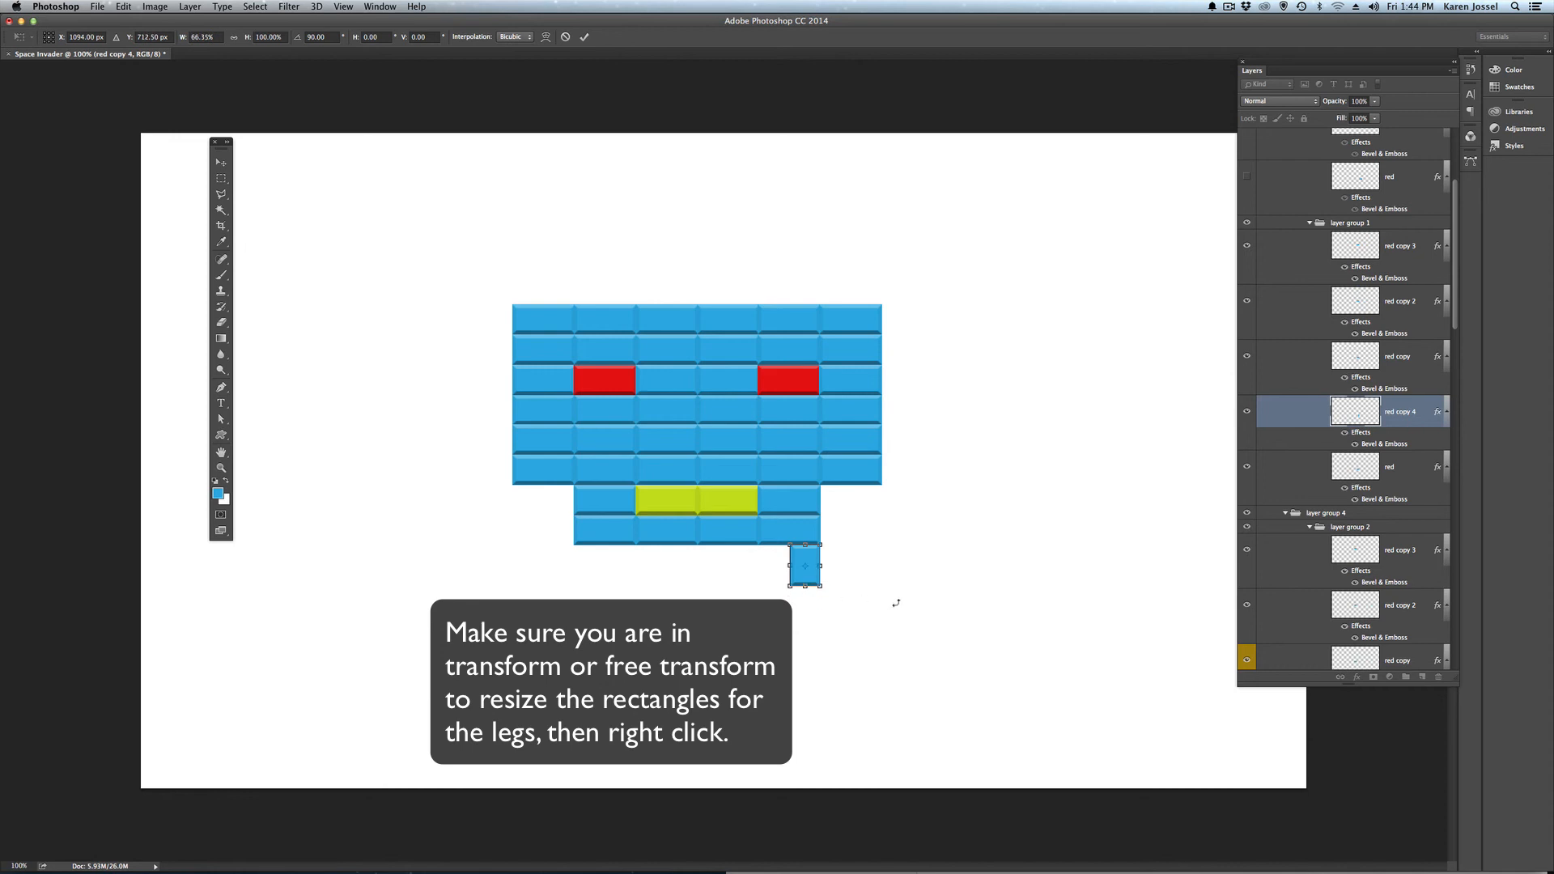
{"action": "key", "text": "Return"}
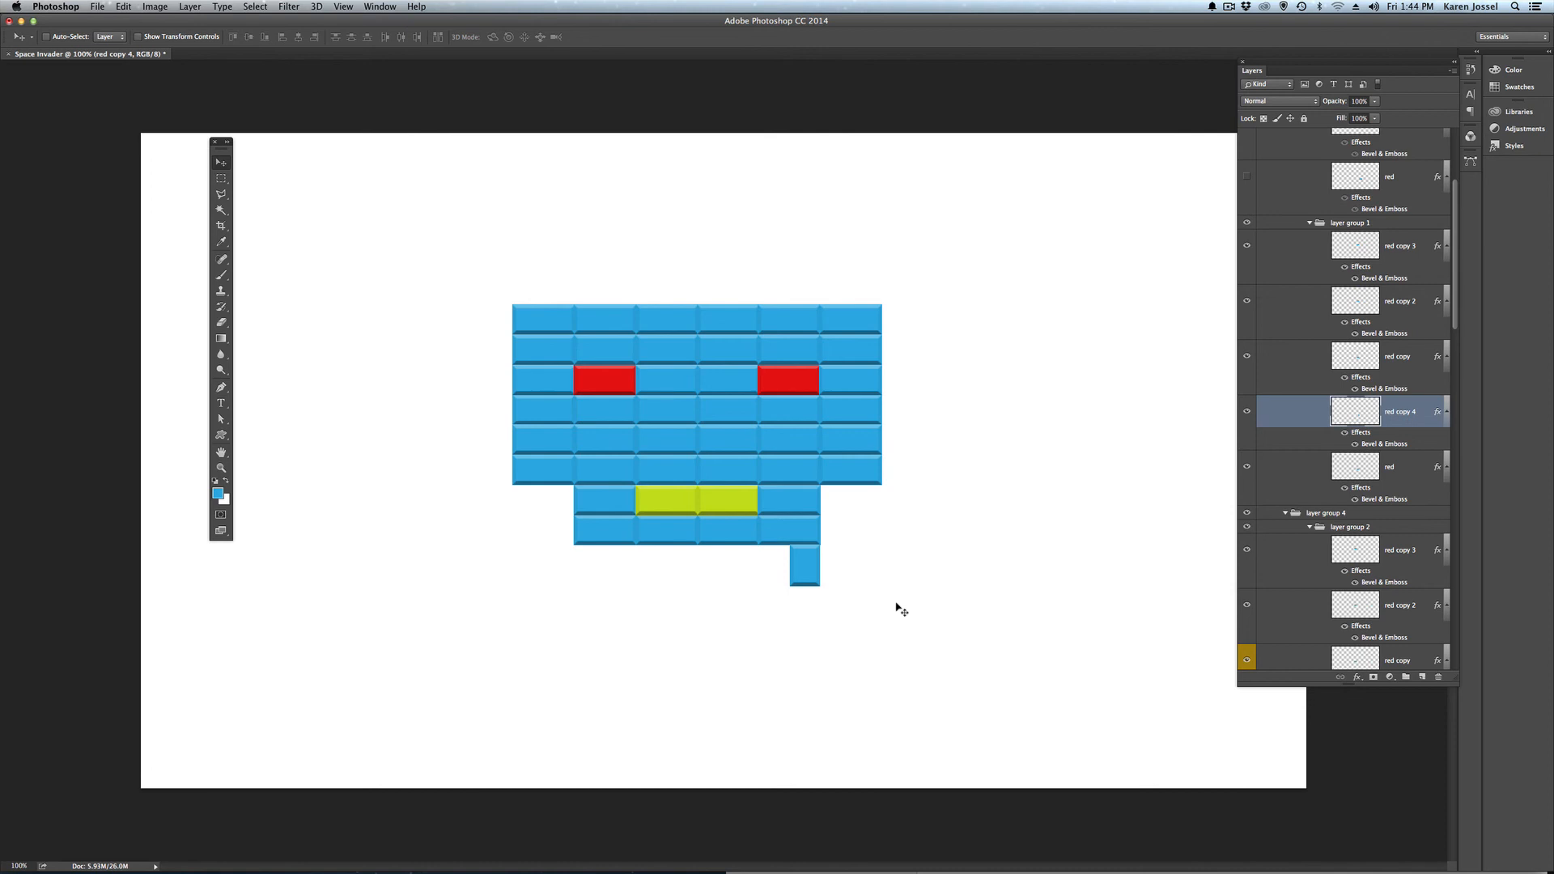
{"action": "key", "text": "Right"}
Step: Duplicate the leg and align the copy under the body's lower-left corner
{"action": "key", "text": "super+j"}
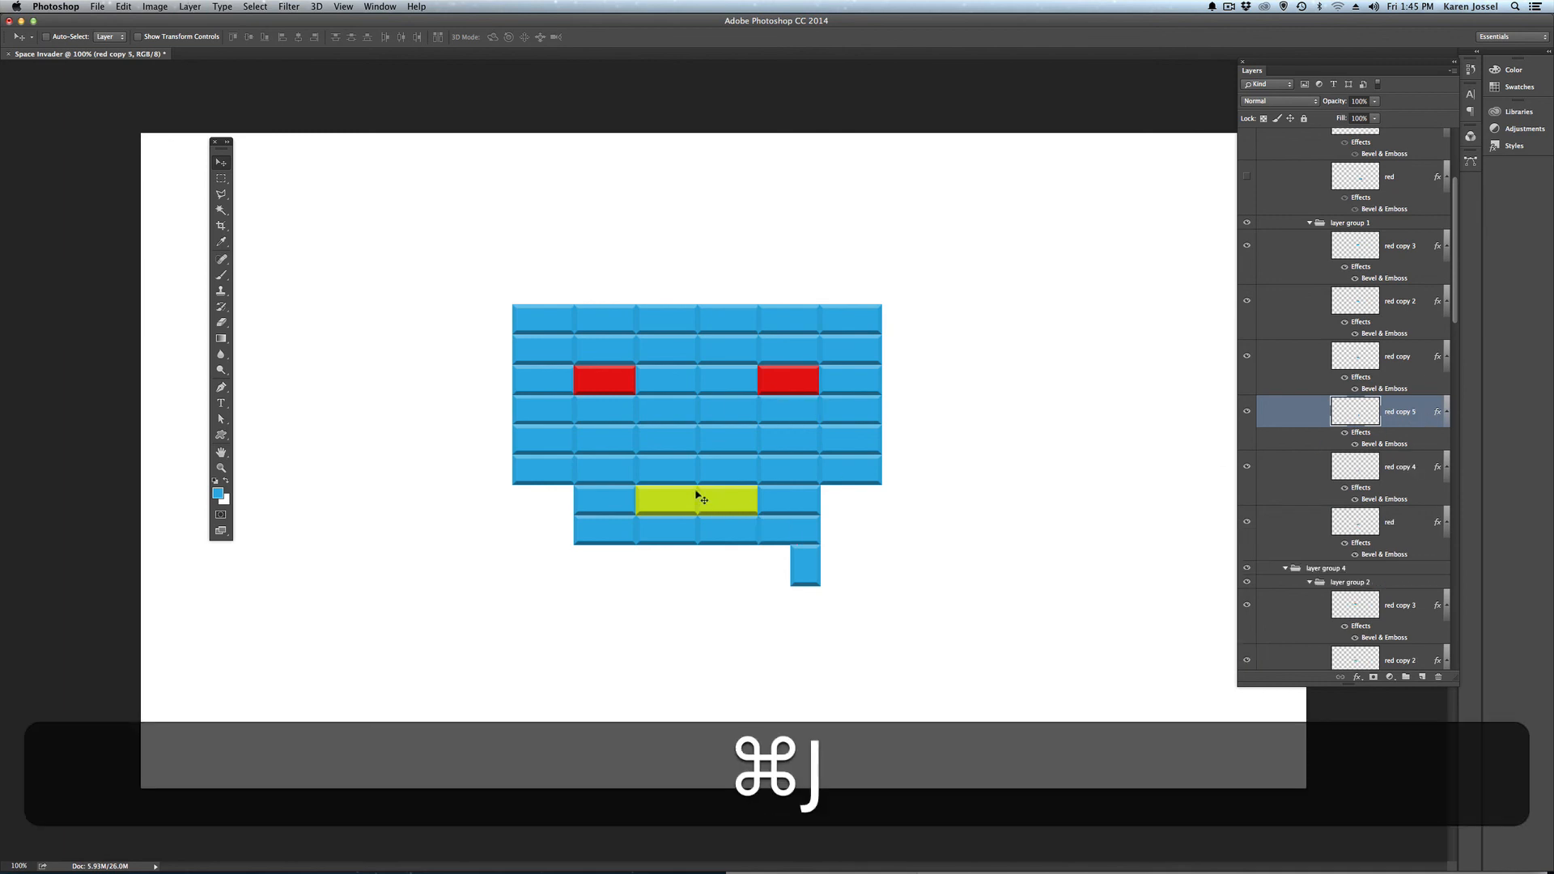
{"action": "left_click_drag", "start_coordinate": [796, 563], "coordinate": [580, 563]}
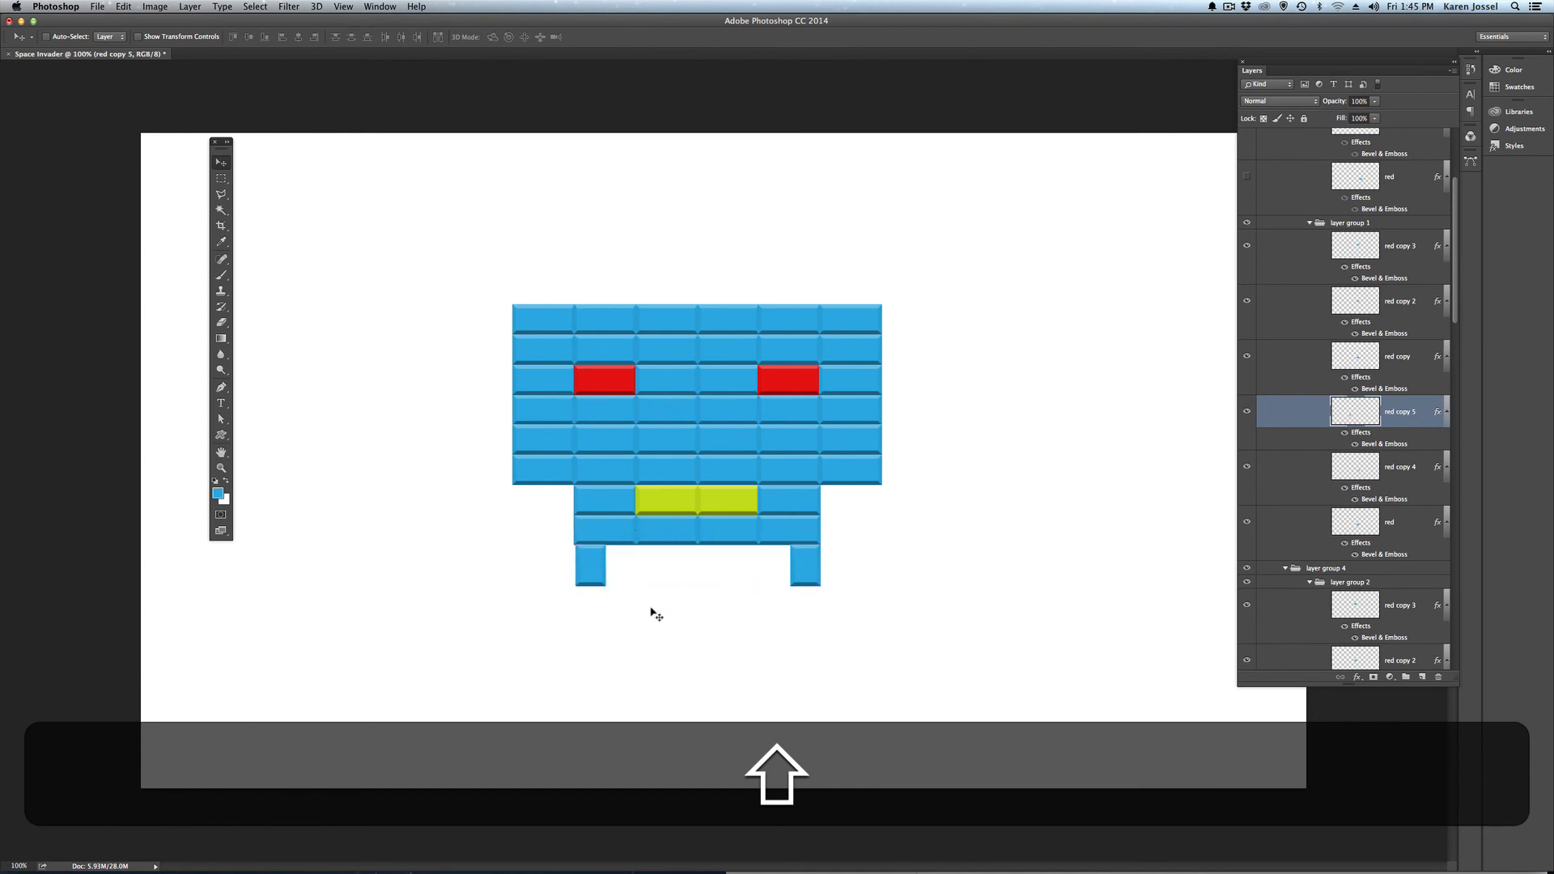
{"action": "key", "text": "Left"}
{"action": "key", "text": "Left"}
{"action": "key", "text": "Left"}
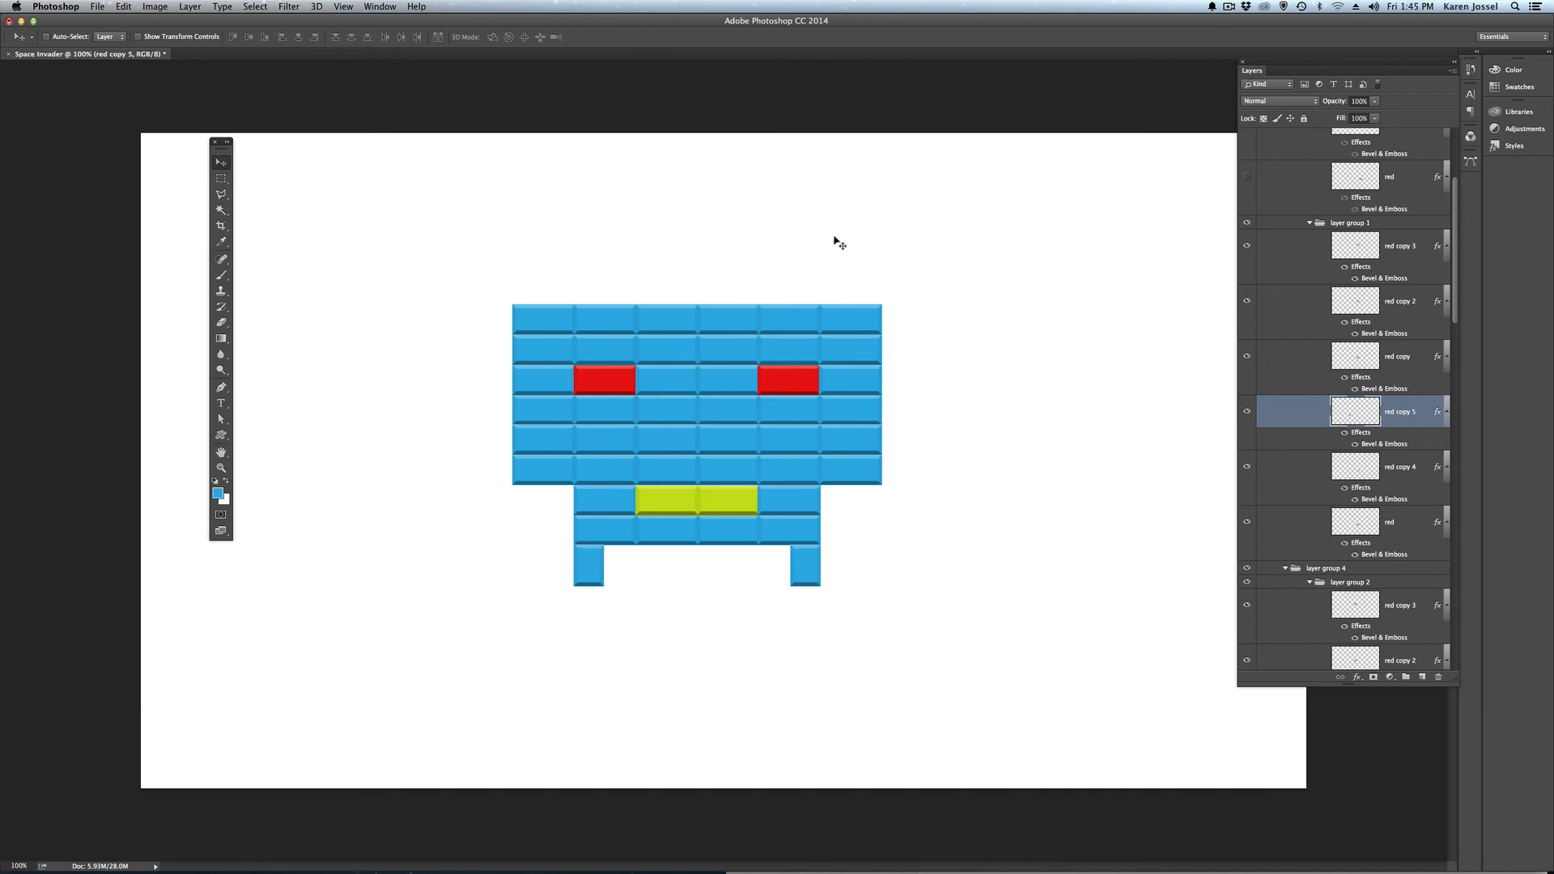
Step: Hide the last and first blocks of the top row
{"action": "left_click", "coordinate": [854, 326], "text": "super"}
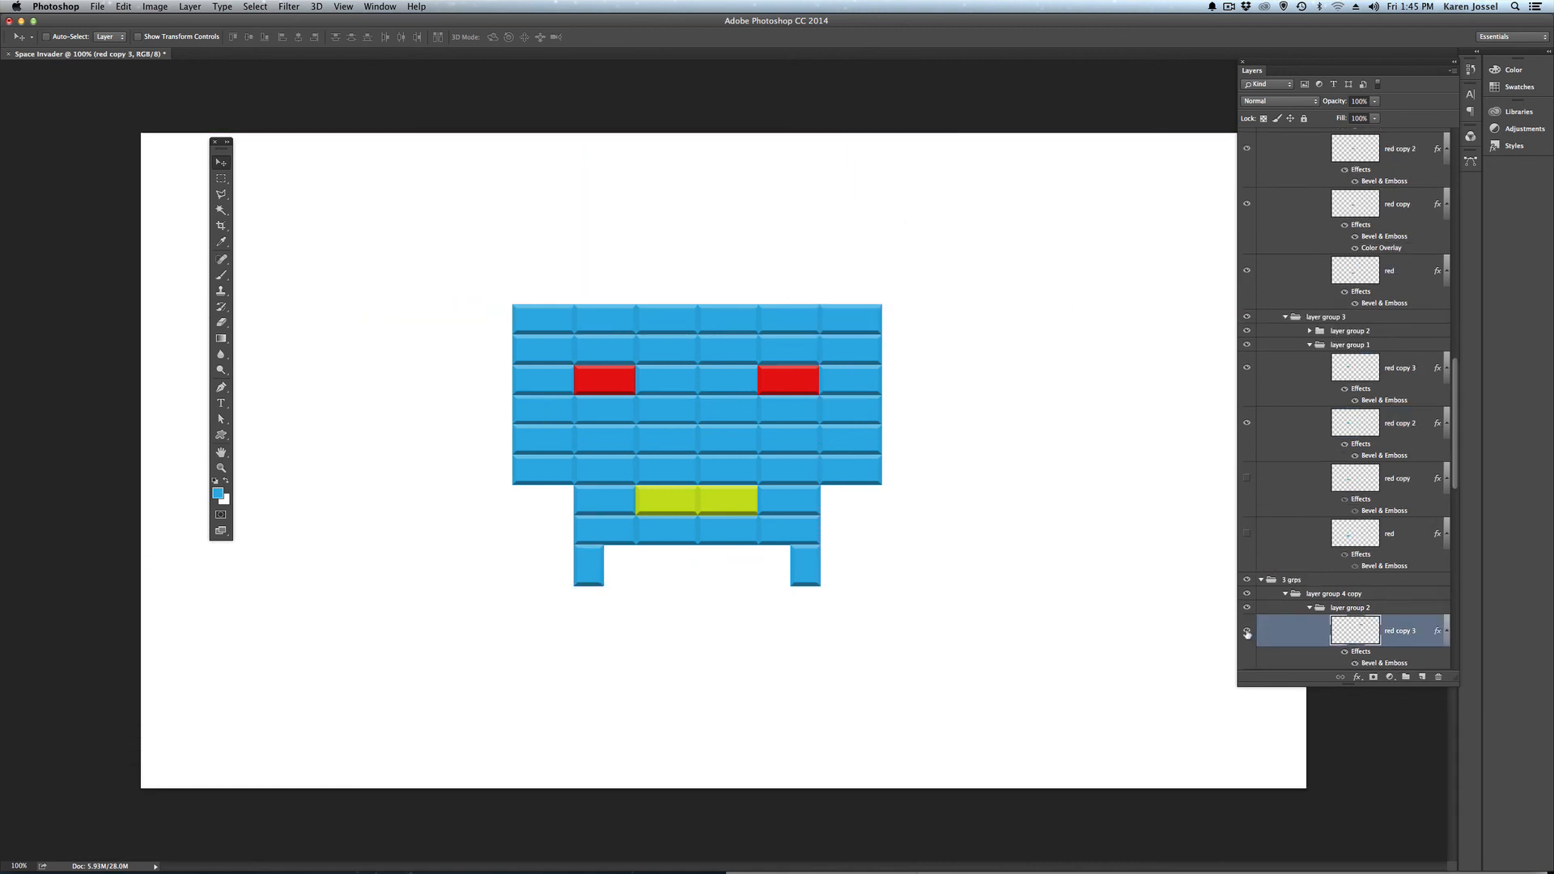
{"action": "left_click", "coordinate": [1248, 633]}
{"action": "key", "text": "super"}
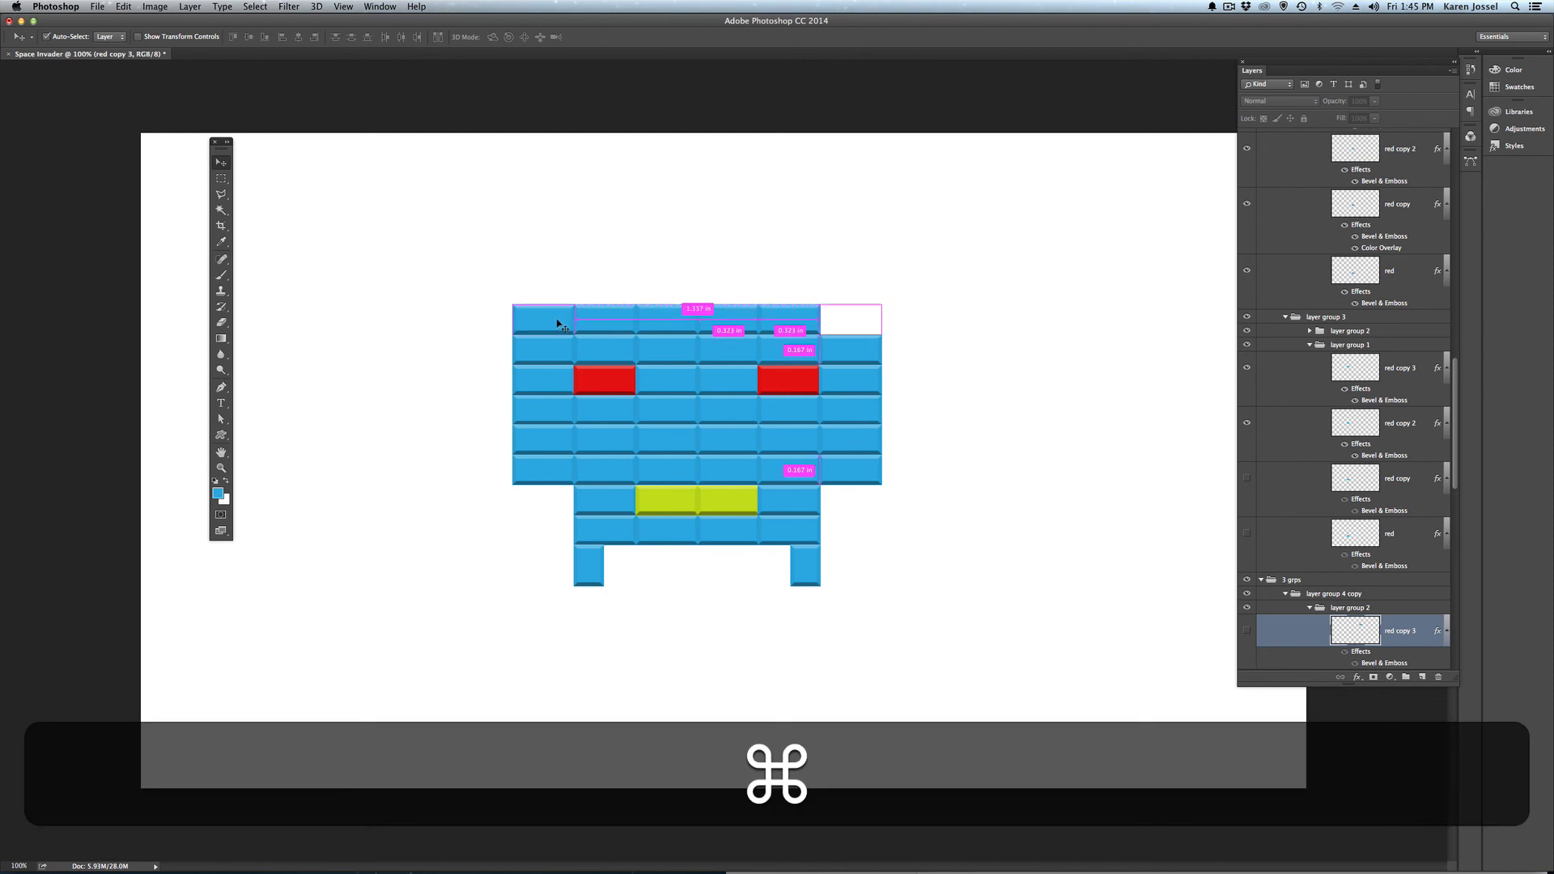
{"action": "left_click", "coordinate": [545, 322], "text": "super"}
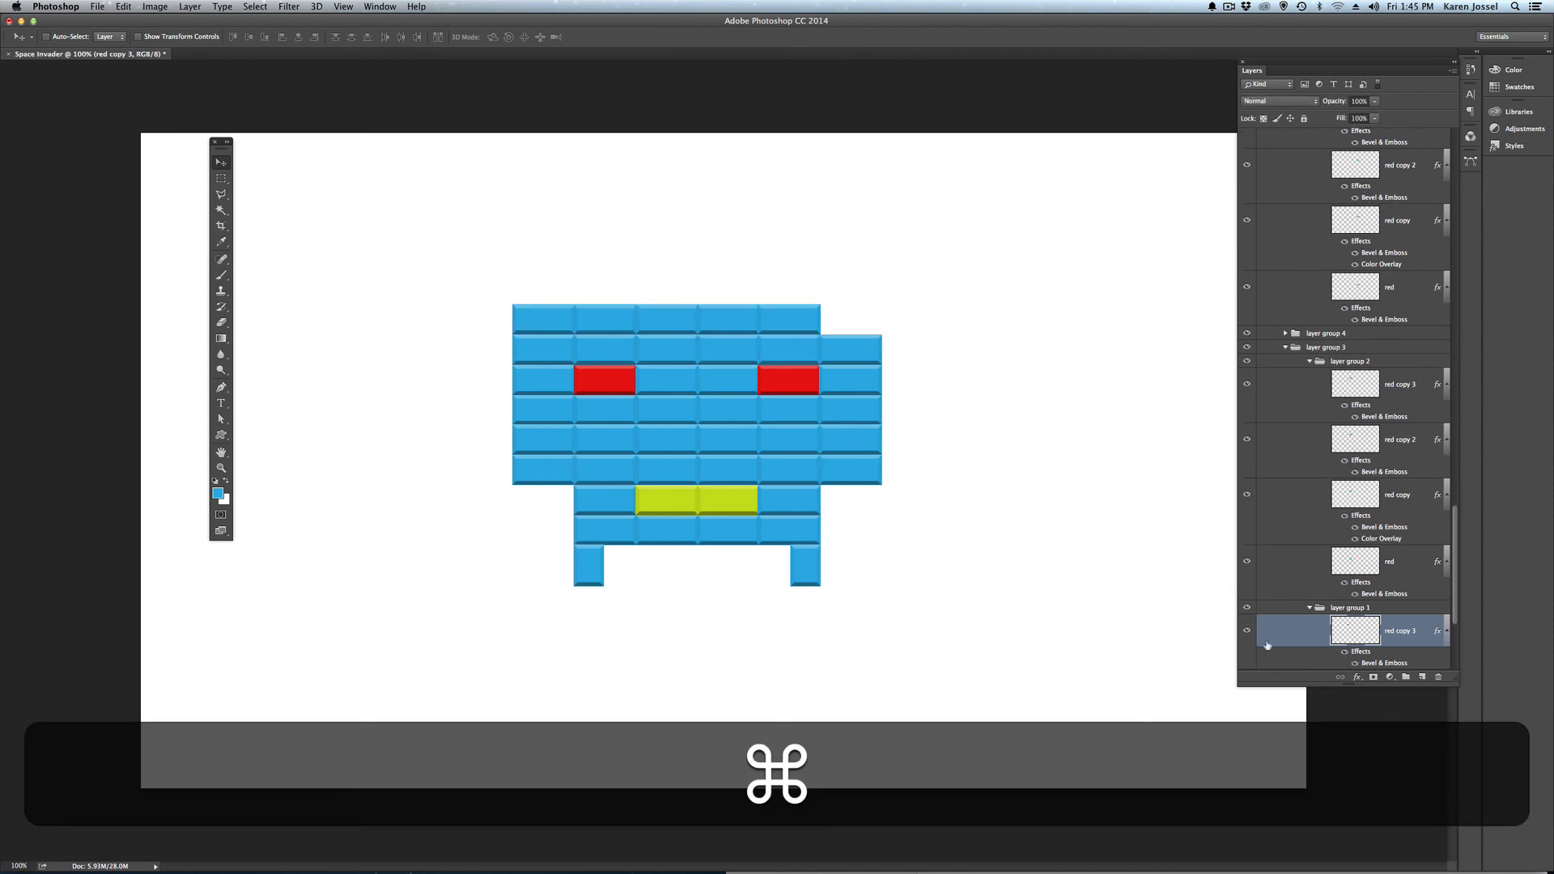
{"action": "left_click", "coordinate": [1247, 630]}
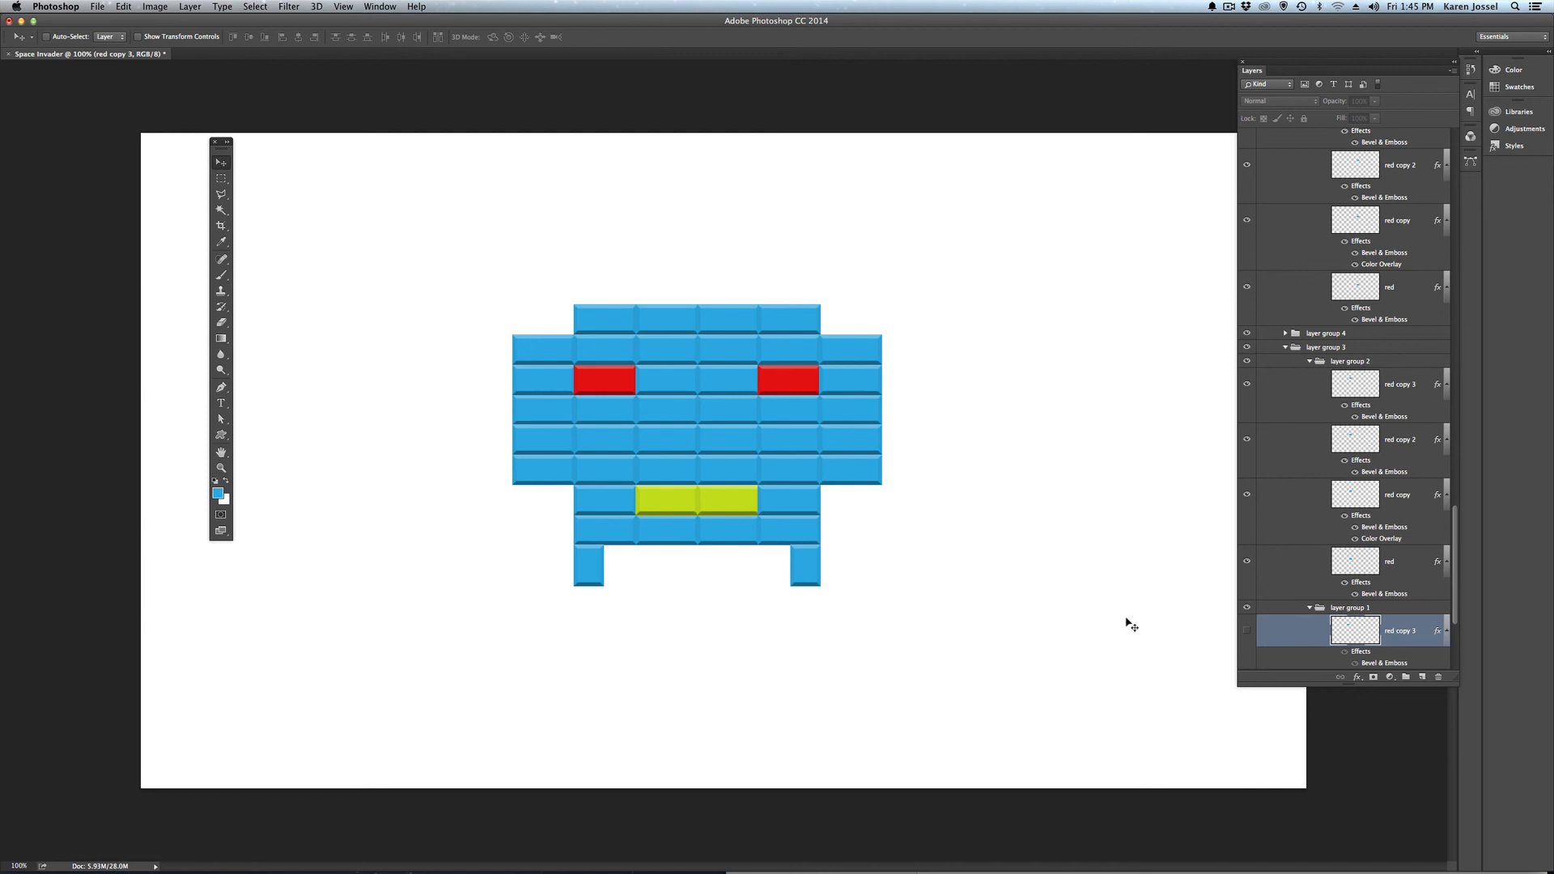
{"action": "left_click", "coordinate": [1229, 8]}
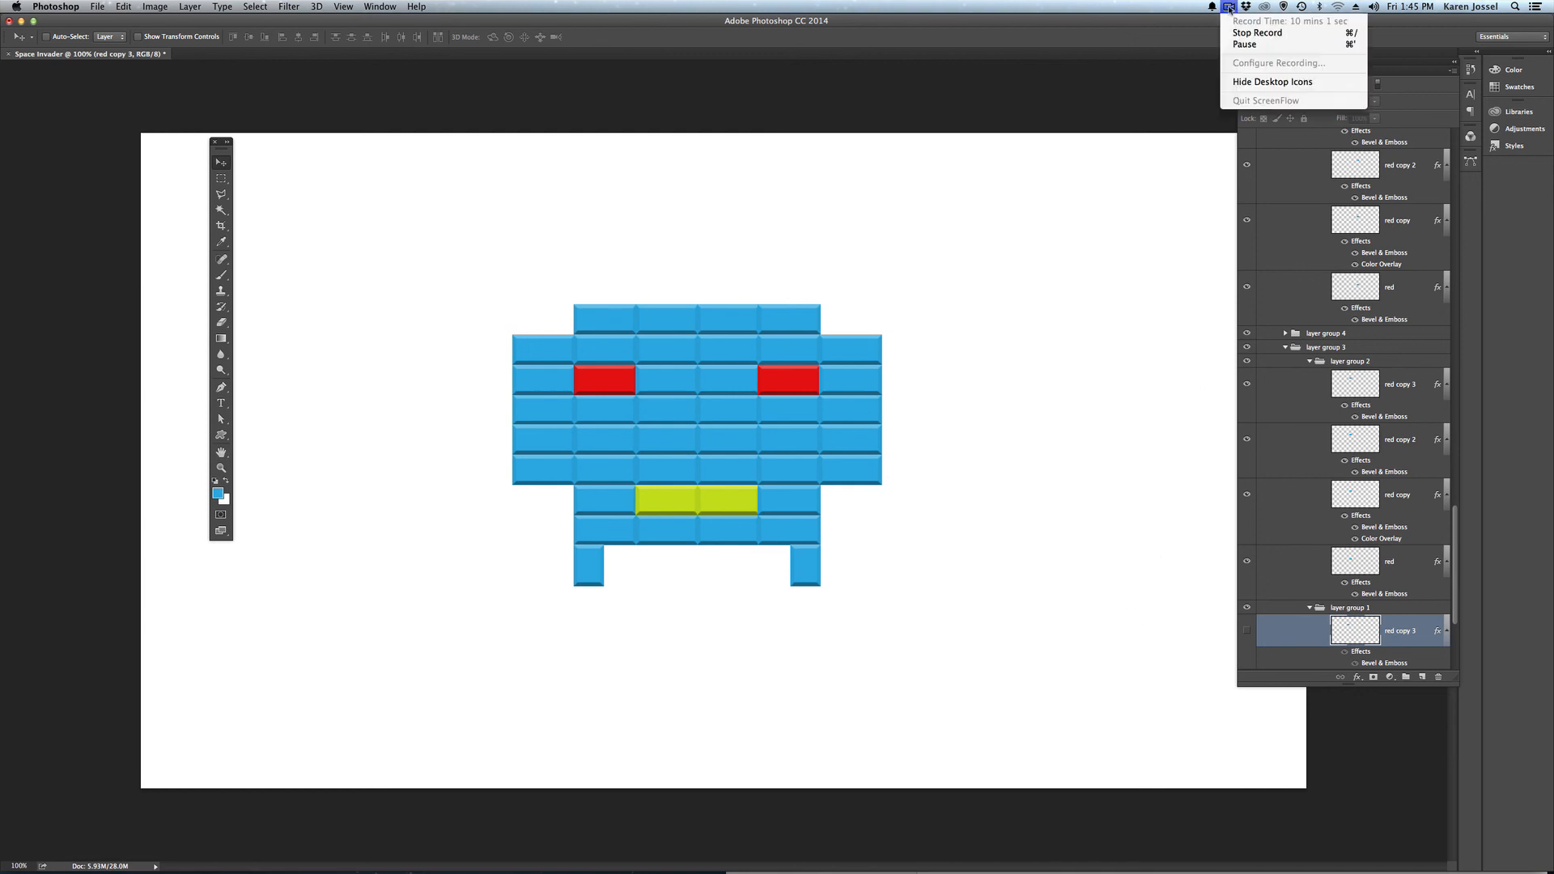